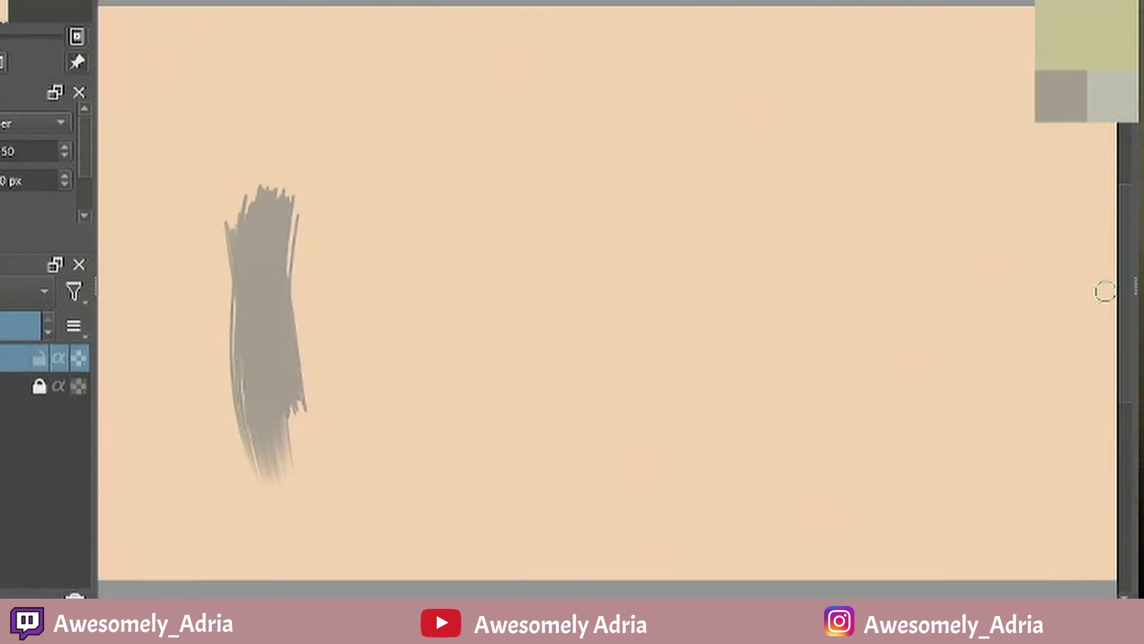
Step: Cover the left third of the peach canvas with olive-green vertical brush strokes as the wall
left_click_drag(285, 156, 306, 411)
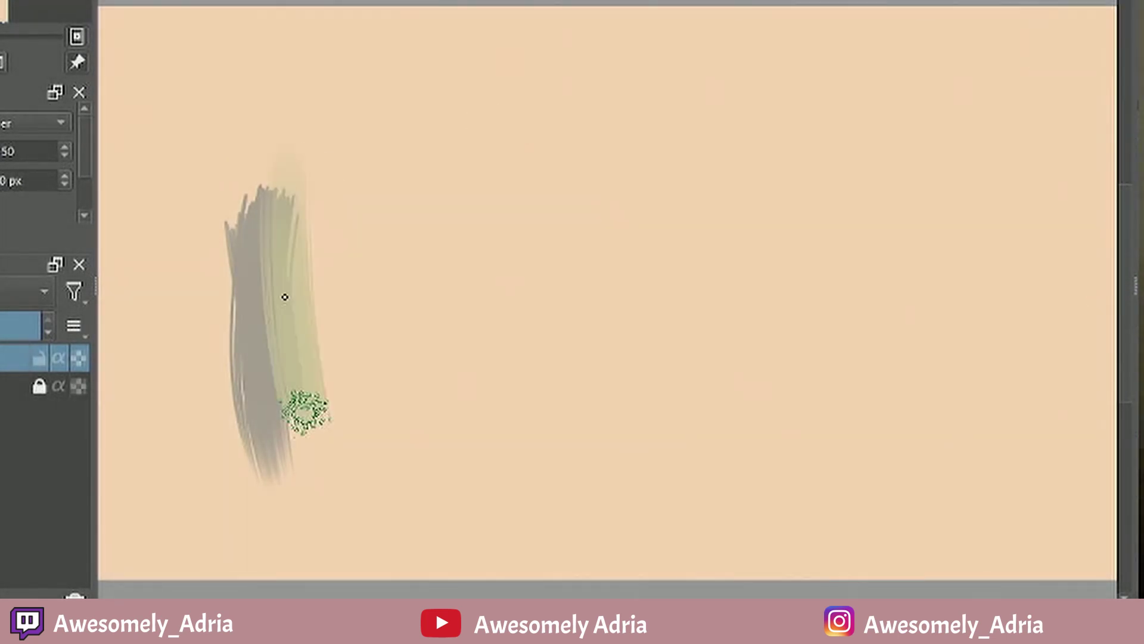
left_click_drag(326, 27, 295, 450)
left_click_drag(197, 24, 235, 375)
left_click_drag(131, 18, 156, 286)
mouse_move(159, 331)
left_mouse_down()
mouse_move(159, 350)
mouse_move(340, 18)
mouse_move(334, 567)
left_mouse_up()
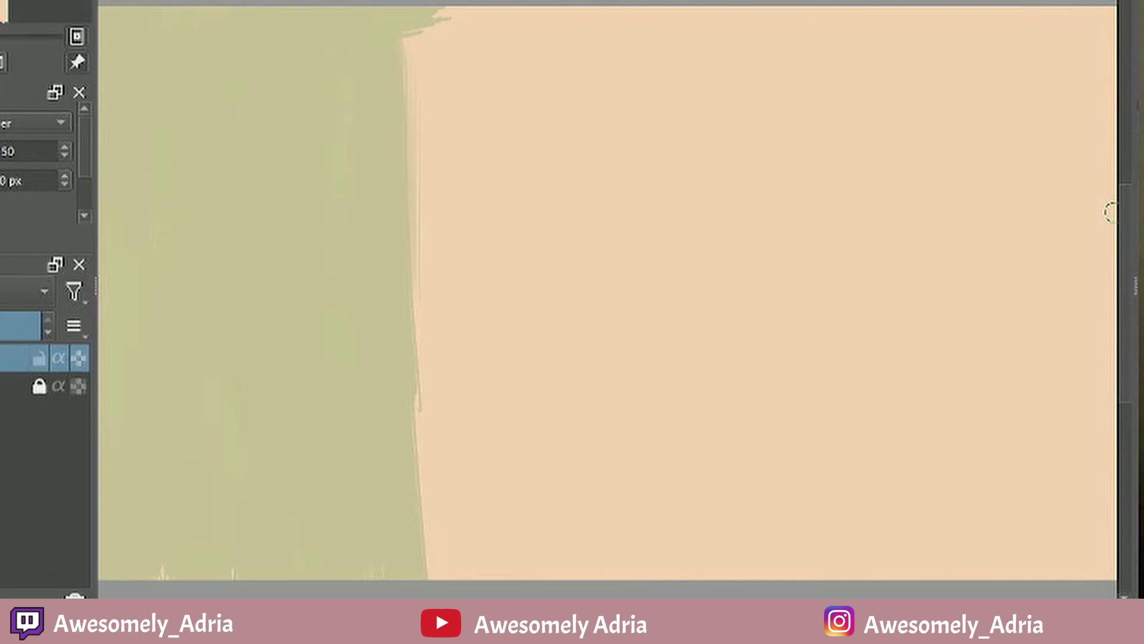
Step: Block in the right third of the canvas as a pale grey-green wall over a yellow-green underlayer
left_click(1116, 320, "ctrl")
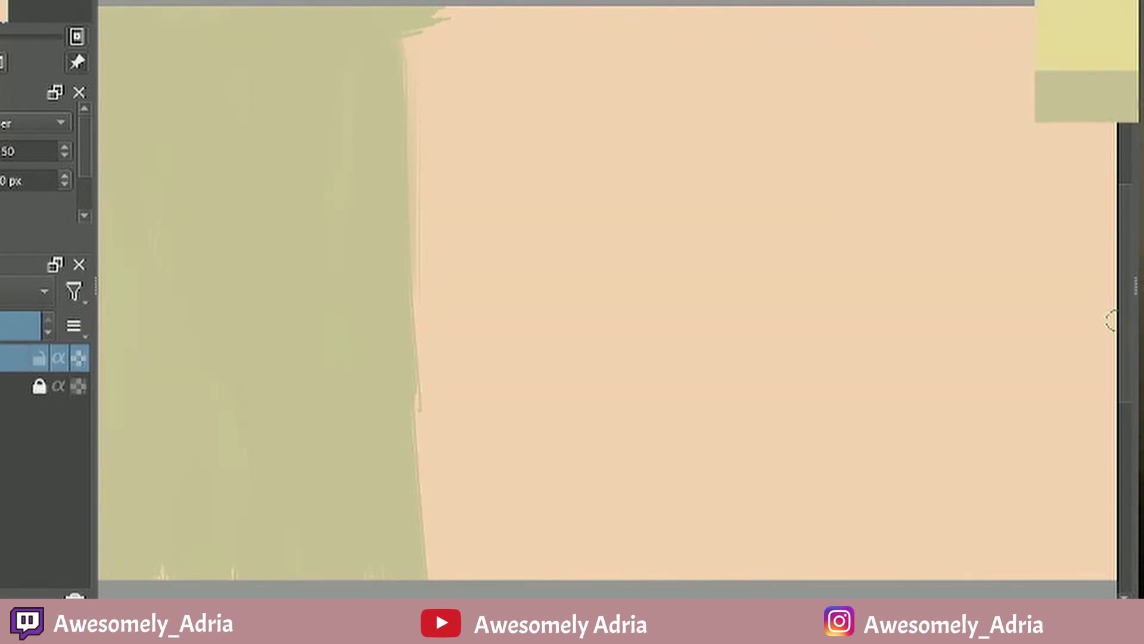
left_click_drag(964, 21, 960, 393)
left_click_drag(914, 38, 900, 250)
left_click(1113, 298, "ctrl")
left_click_drag(974, 80, 956, 292)
left_click_drag(846, 12, 858, 357)
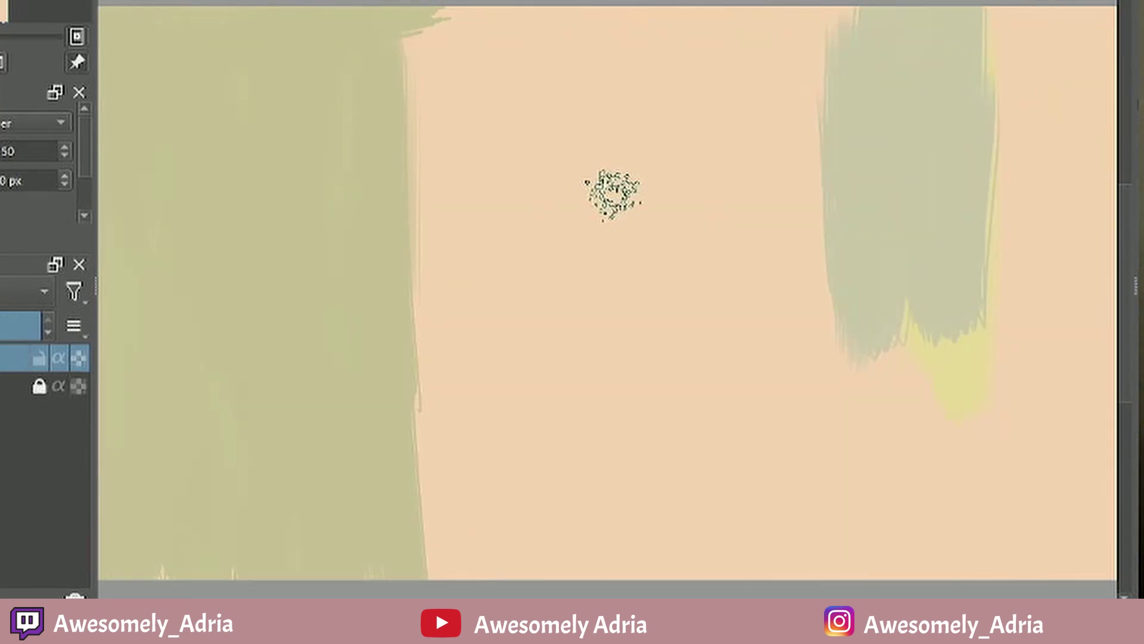
left_click_drag(476, 322, 656, 280)
mouse_move(1081, 47)
left_mouse_down()
mouse_move(1001, 13)
mouse_move(1080, 204)
mouse_move(891, 357)
mouse_move(881, 455)
mouse_move(1065, 52)
mouse_move(1054, 189)
left_mouse_up()
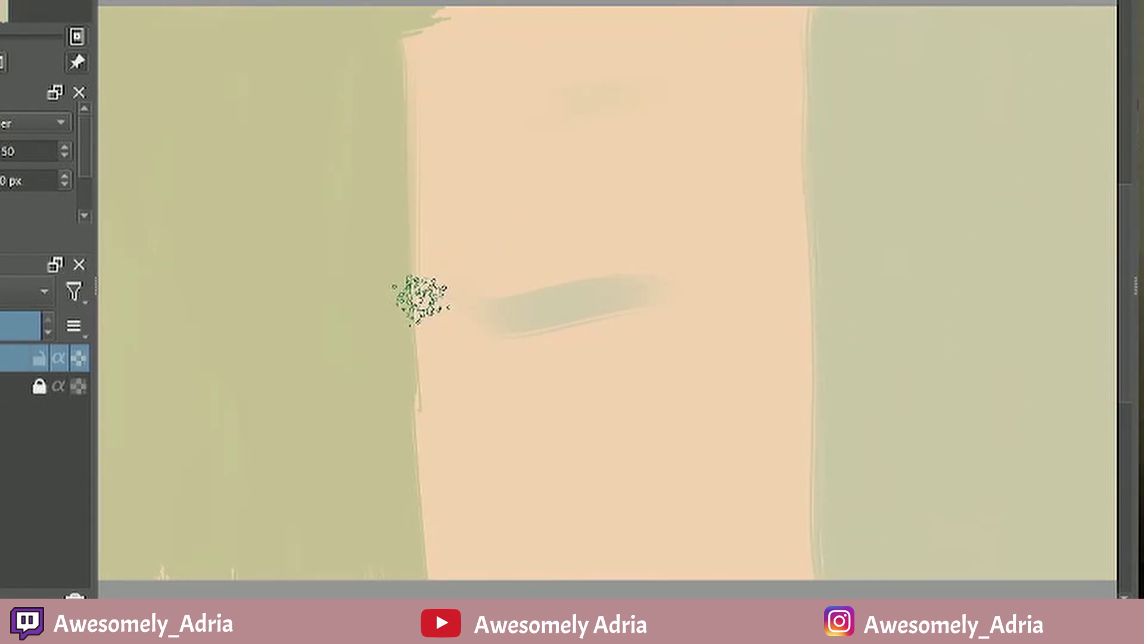
Step: Widen the olive-green left wall and extend it into the lower middle of the canvas
left_click_drag(430, 30, 430, 572)
mouse_move(429, 401)
left_mouse_down()
mouse_move(547, 375)
mouse_move(581, 424)
mouse_move(400, 492)
left_mouse_up()
mouse_move(555, 466)
left_mouse_down()
mouse_move(583, 541)
mouse_move(605, 549)
mouse_move(621, 537)
left_mouse_up()
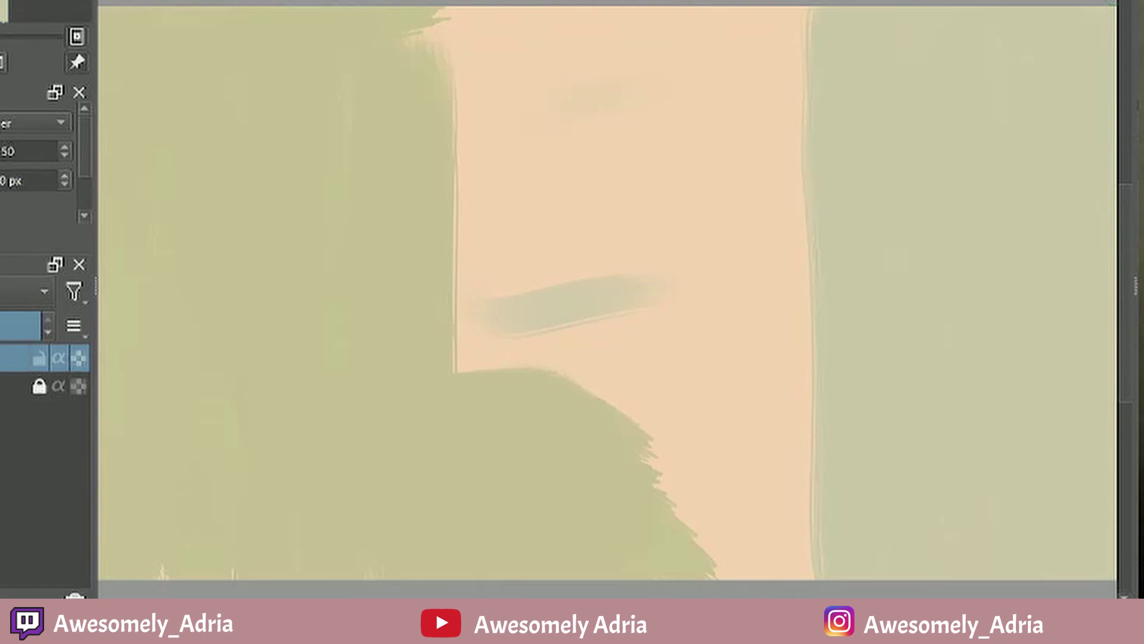
Step: Paint an ochre window frame around the central peach area and two pale yellow vertical mullions inside it
mouse_move(420, 36)
left_mouse_down()
mouse_move(522, 41)
mouse_move(680, 22)
mouse_move(666, 40)
left_mouse_up()
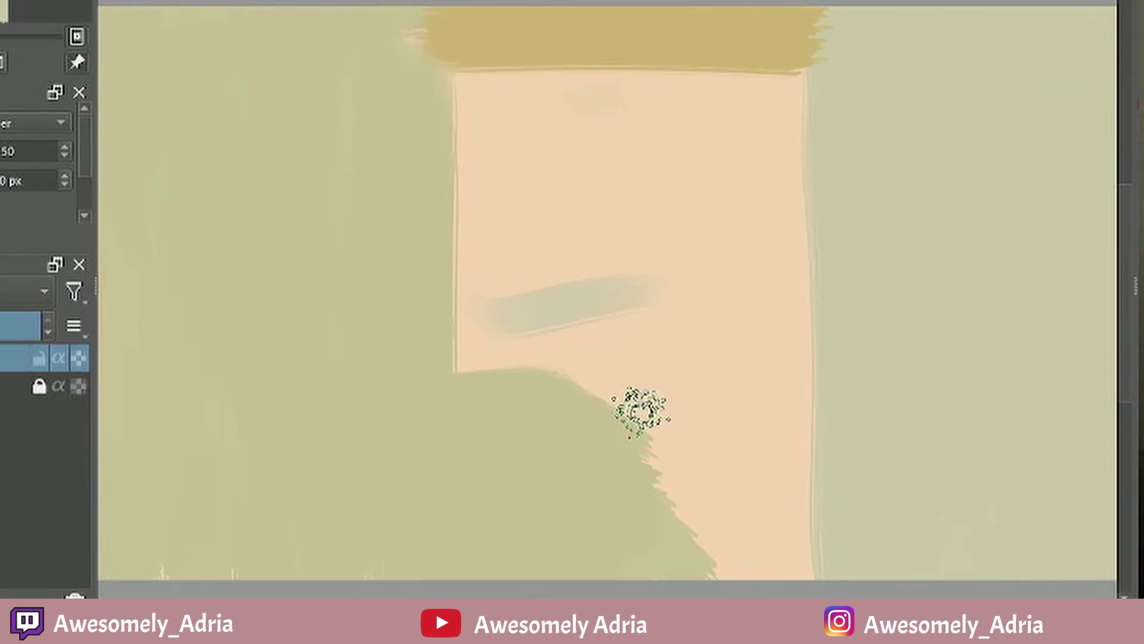
left_click_drag(596, 382, 636, 383)
left_click_drag(754, 387, 782, 384)
left_click_drag(822, 66, 810, 417)
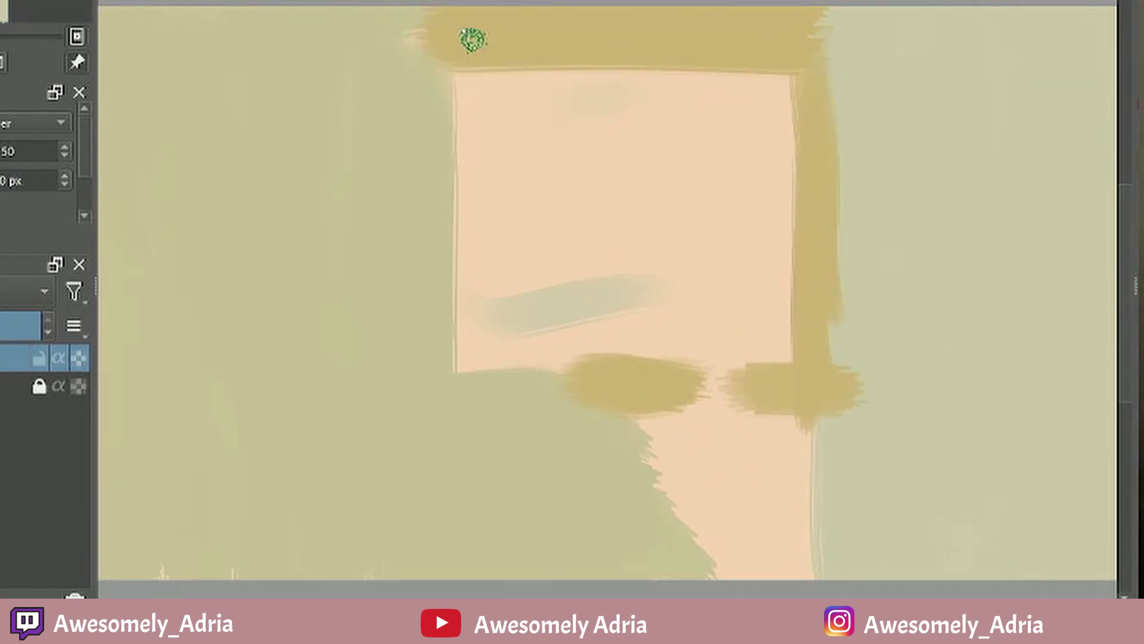
left_click_drag(470, 38, 432, 370)
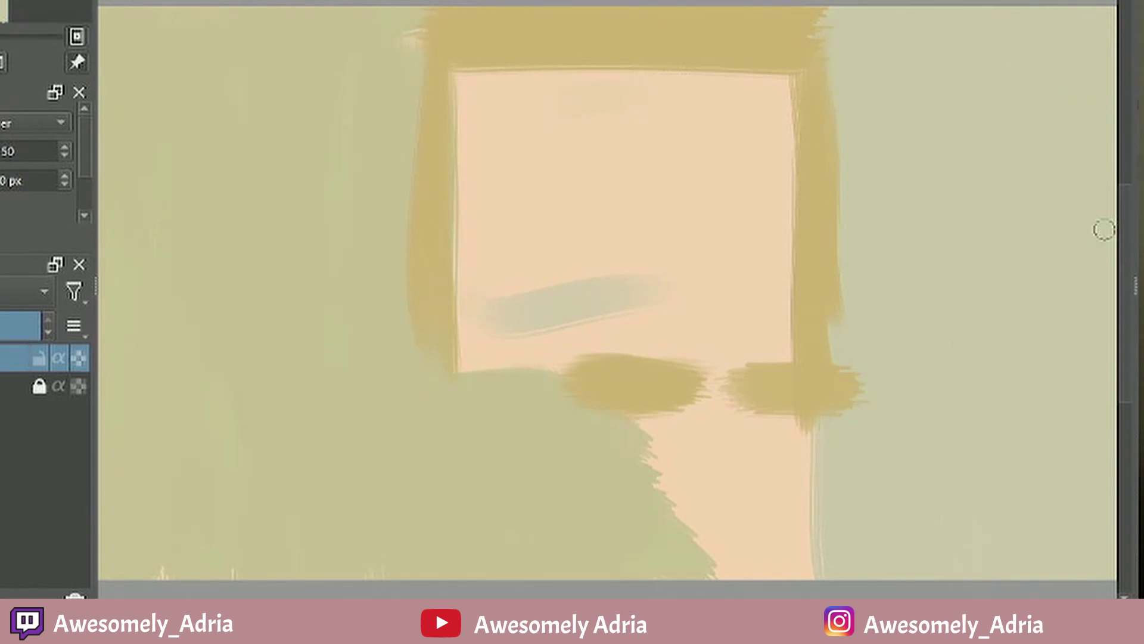
left_click_drag(554, 92, 559, 319)
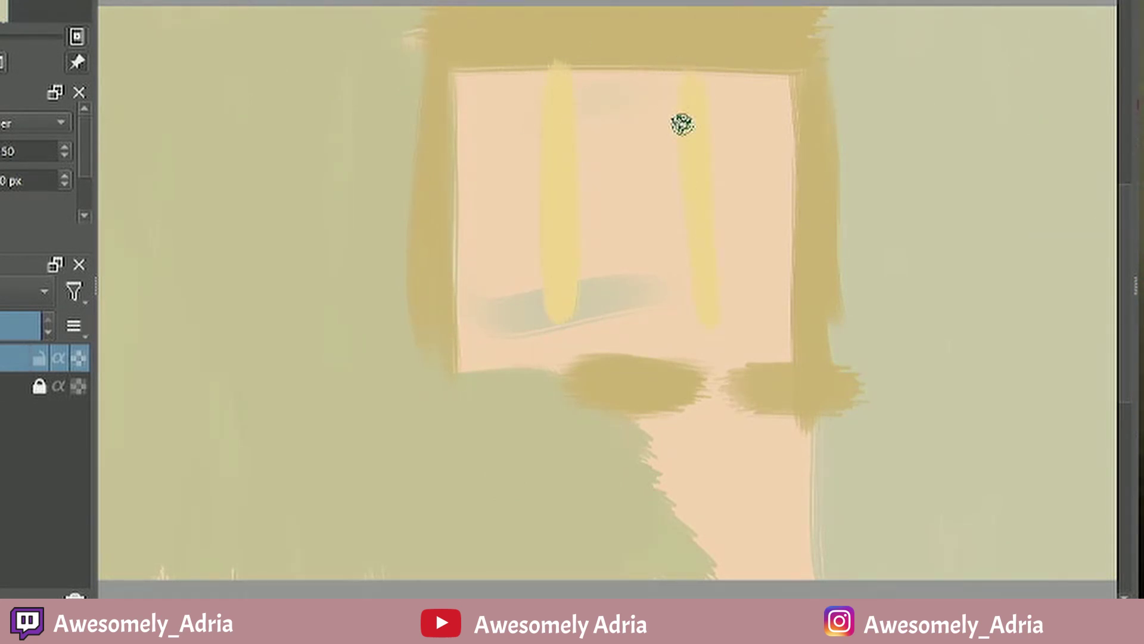
Step: Paint a white trapezoid window sill, with white highlights on the right mullion and the frame's right inner edge
mouse_move(441, 381)
left_mouse_down()
mouse_move(524, 340)
mouse_move(485, 378)
mouse_move(537, 355)
mouse_move(597, 386)
mouse_move(795, 371)
left_mouse_up()
left_click_drag(792, 149, 798, 267)
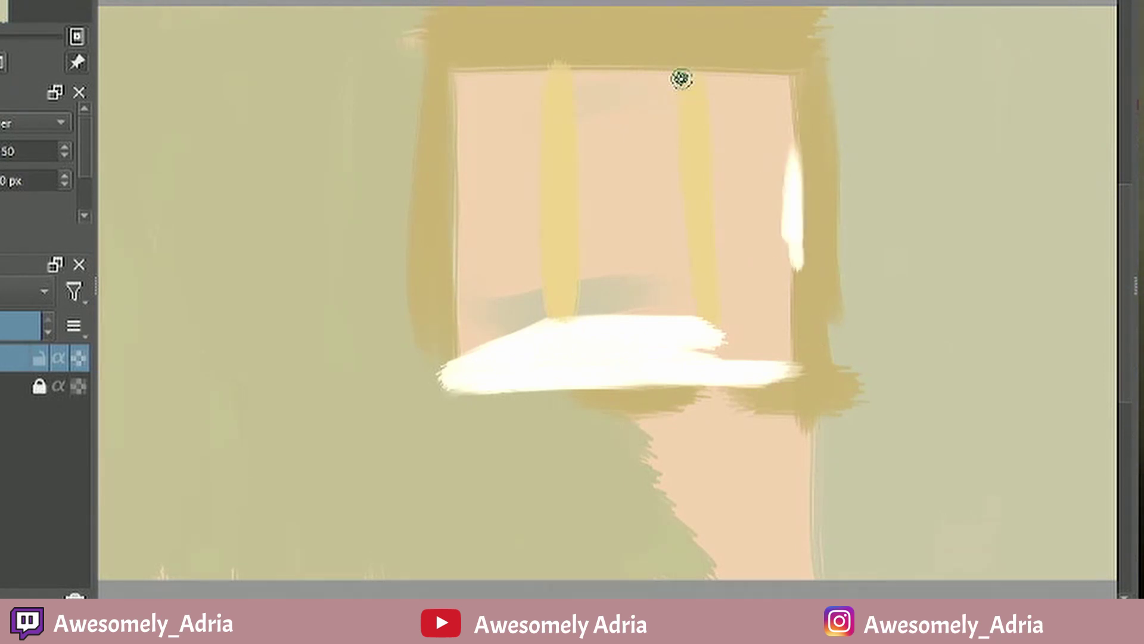
mouse_move(681, 78)
left_mouse_down()
mouse_move(694, 194)
mouse_move(690, 315)
left_mouse_up()
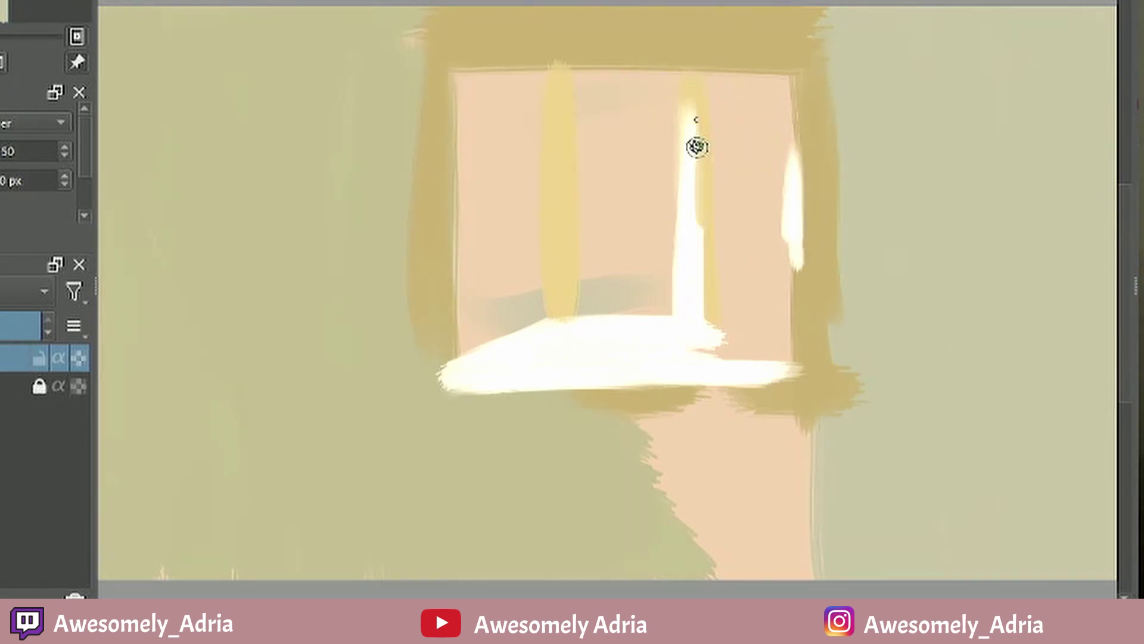
mouse_move(697, 148)
left_mouse_down()
mouse_move(699, 329)
mouse_move(804, 364)
left_mouse_up()
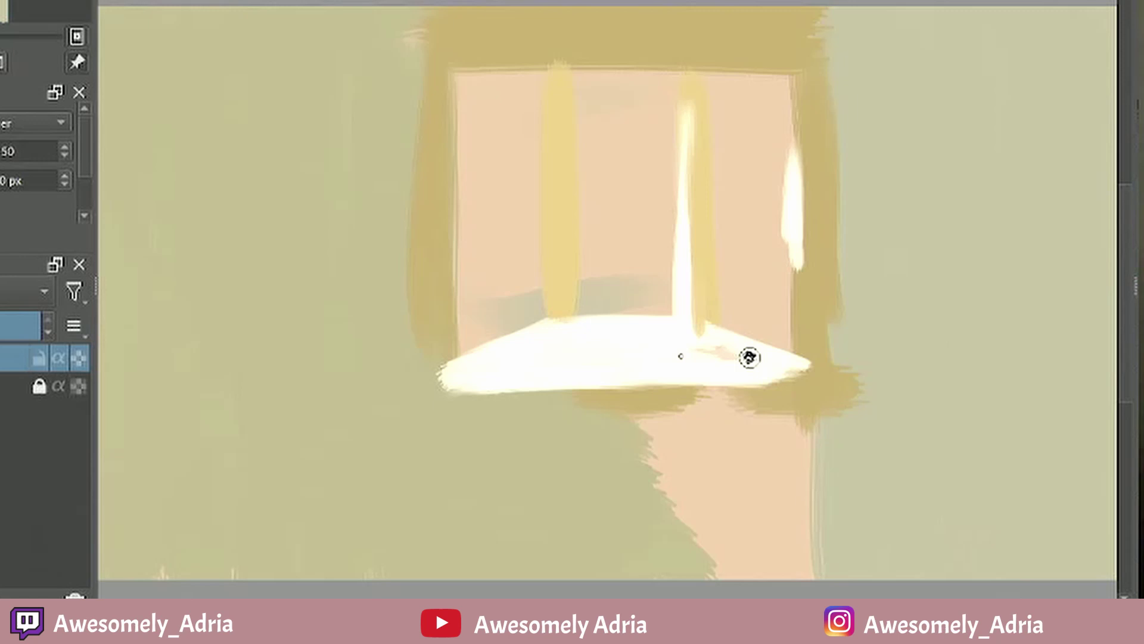
Step: Add pale yellow highlights to the sill's left edge, both mullions and the frame's left inner edge
mouse_move(542, 313)
left_mouse_down()
mouse_move(470, 357)
mouse_move(427, 353)
left_mouse_up()
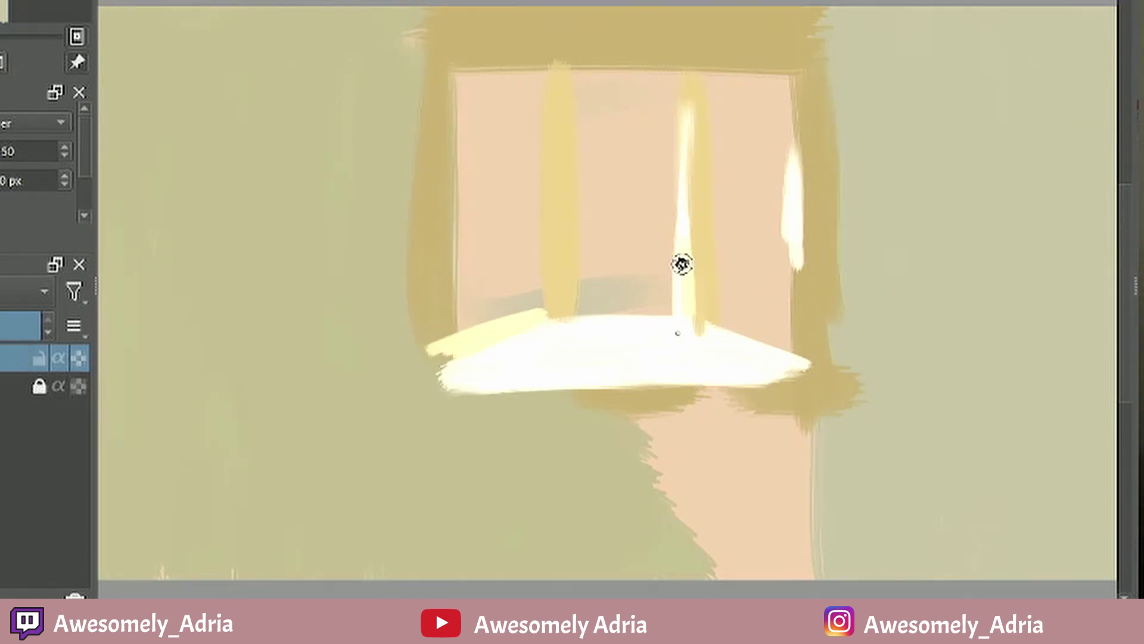
left_click_drag(688, 113, 674, 339)
left_click_drag(567, 88, 564, 274)
left_click_drag(454, 86, 451, 338)
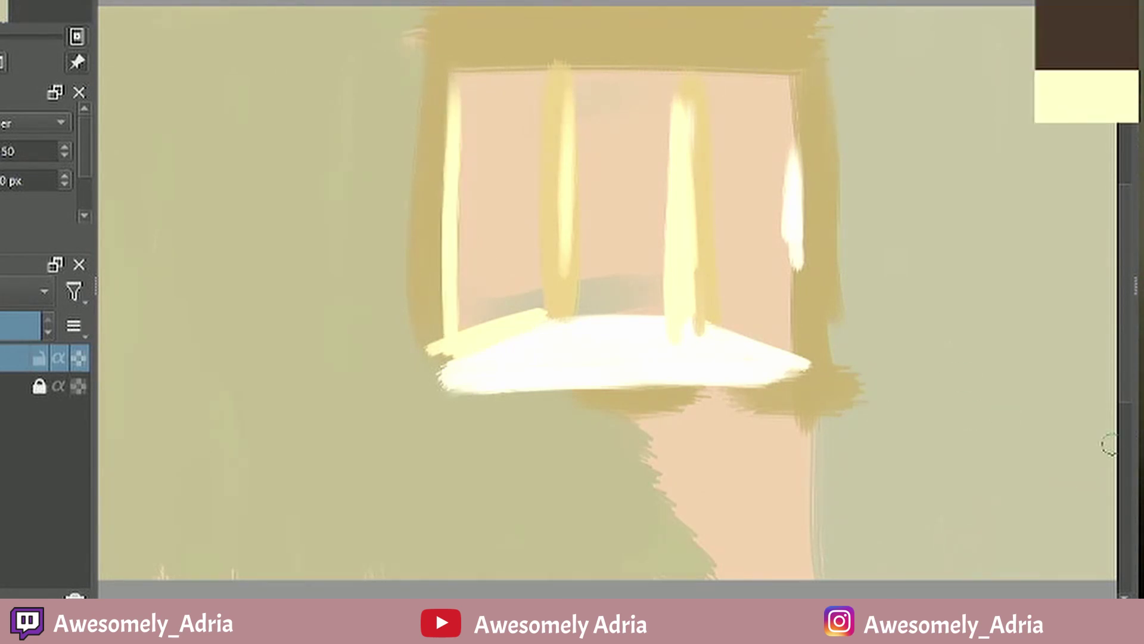
Step: Paint a dark grey horizontal band below the window and straighten its edges with the Line tool
left_click_drag(390, 488, 712, 482)
mouse_move(864, 471)
left_mouse_down()
mouse_move(421, 467)
mouse_move(863, 468)
mouse_move(383, 502)
mouse_move(665, 505)
left_mouse_up()
key("v")
left_click_drag(375, 509, 857, 506)
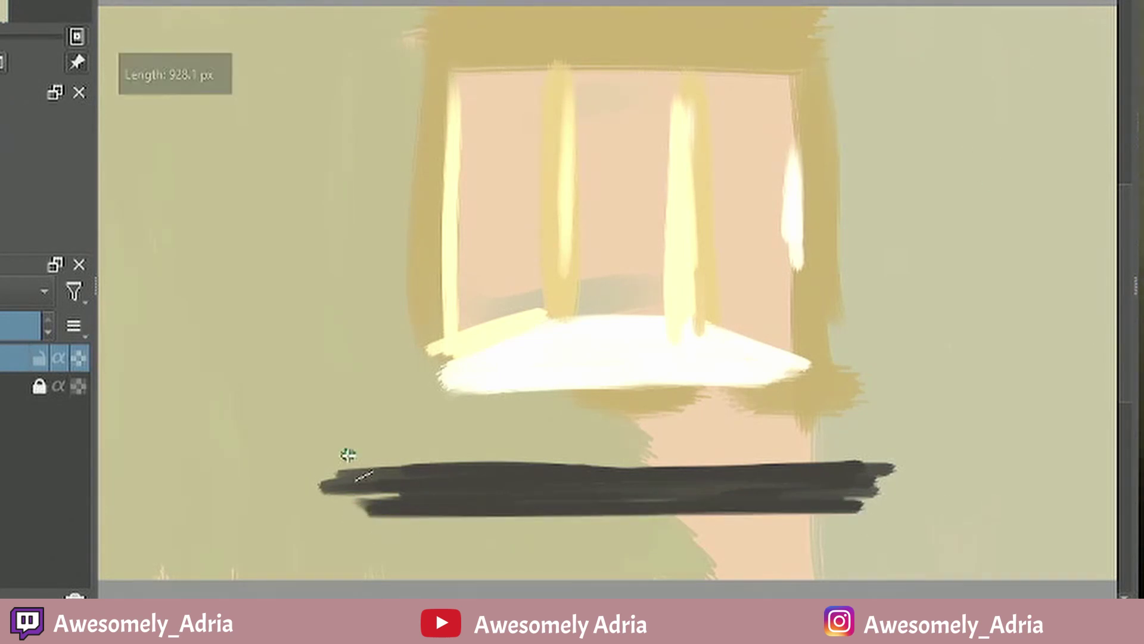
left_click_drag(356, 456, 877, 456)
key("ctrl+z")
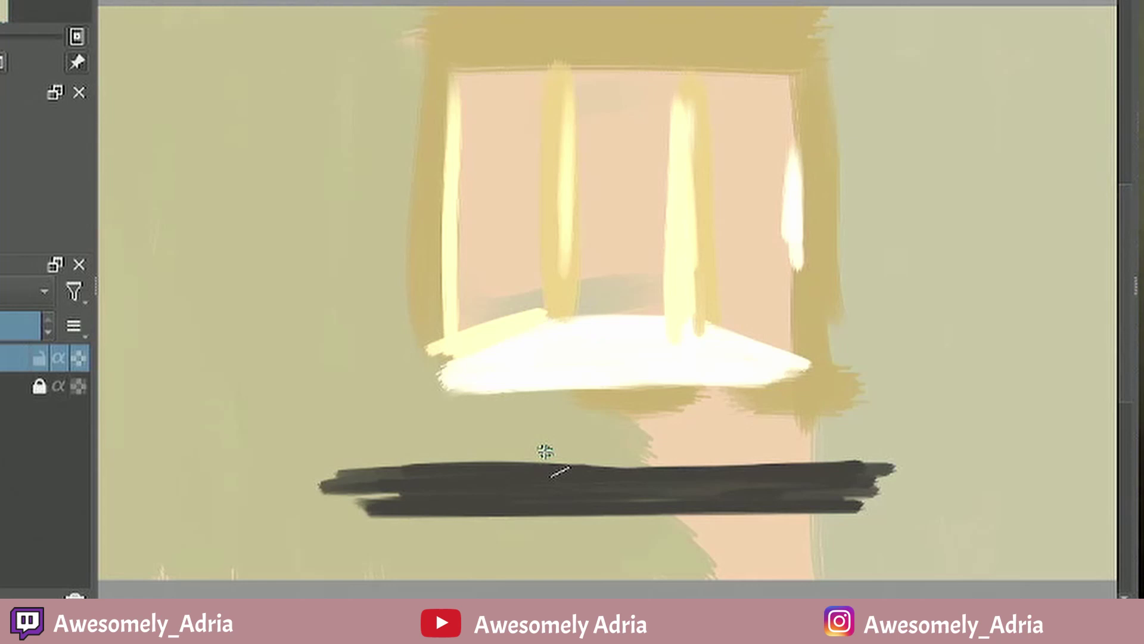
left_click_drag(335, 468, 899, 463)
left_click_drag(346, 508, 885, 489)
mouse_move(909, 464)
left_mouse_down()
mouse_move(909, 511)
mouse_move(887, 513)
left_mouse_up()
Step: Straighten the ochre frame's top and side beams with straight lines, trimming the right beam with the wall colour
mouse_move(423, 19)
left_mouse_down()
mouse_move(428, 66)
mouse_move(420, 19)
mouse_move(847, 43)
left_mouse_up()
key("ctrl+z")
left_click_drag(827, 23, 831, 364)
left_click_drag(810, 33, 800, 393)
mouse_move(416, 57)
left_mouse_down()
mouse_move(420, 239)
mouse_move(404, 381)
left_mouse_up()
key("ctrl+z")
key("ctrl+z")
left_click(417, 149, "ctrl")
left_click_drag(412, 84, 406, 351)
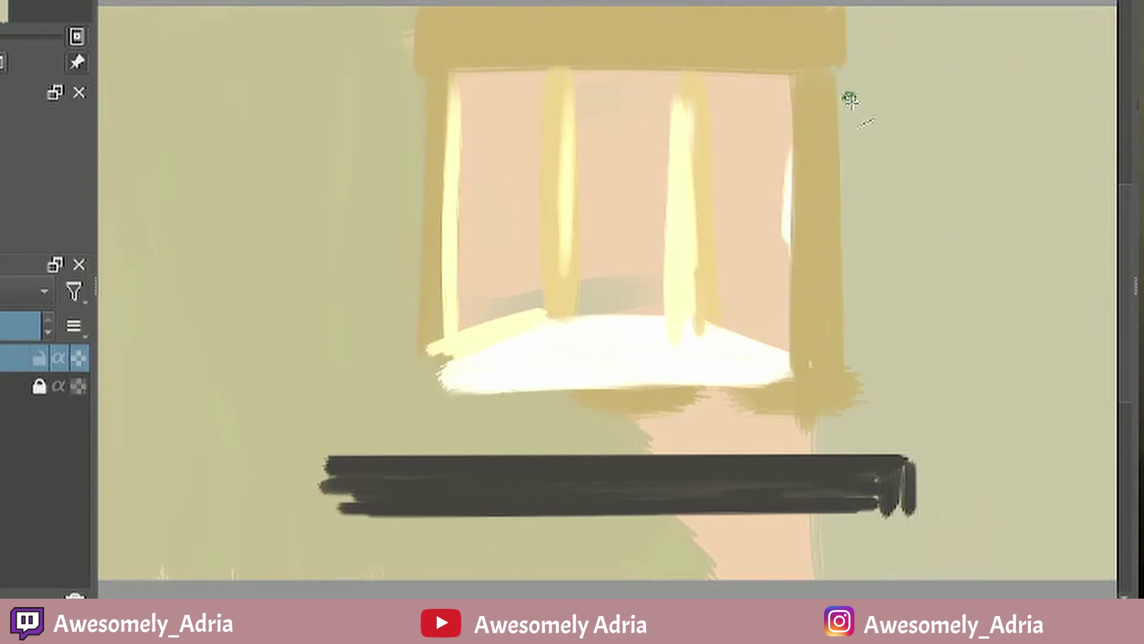
left_click_drag(846, 77, 845, 415)
left_click(943, 375, "ctrl")
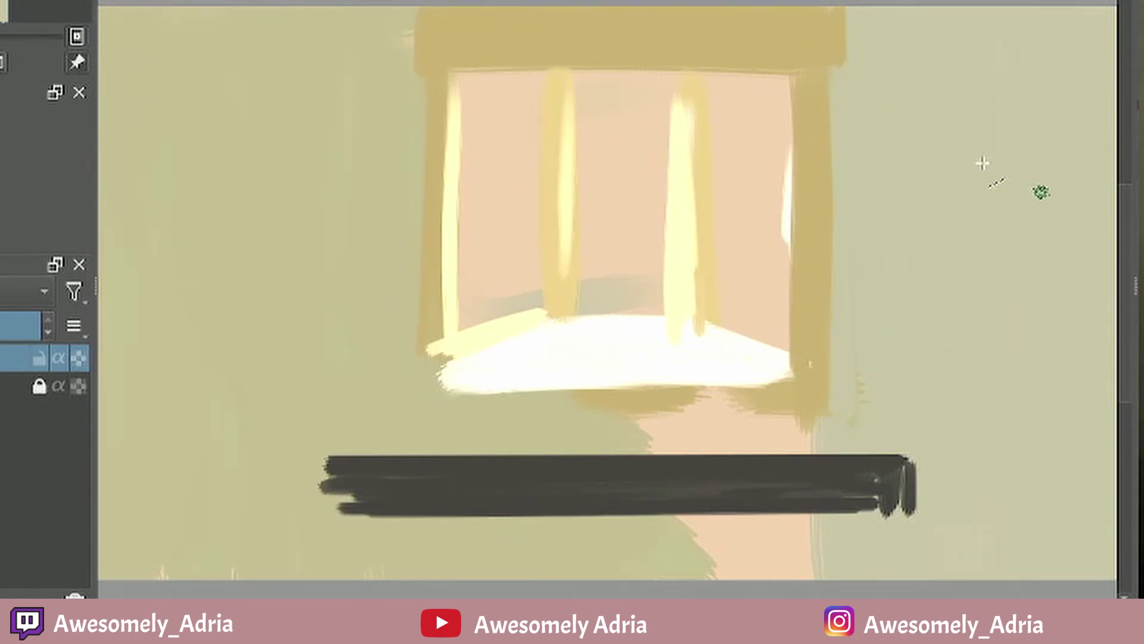
Step: Fill the three window panes with grey-green brush strokes and add a white patch low in the middle pane
key("b")
left_click_drag(1142, 35, 1142, 45)
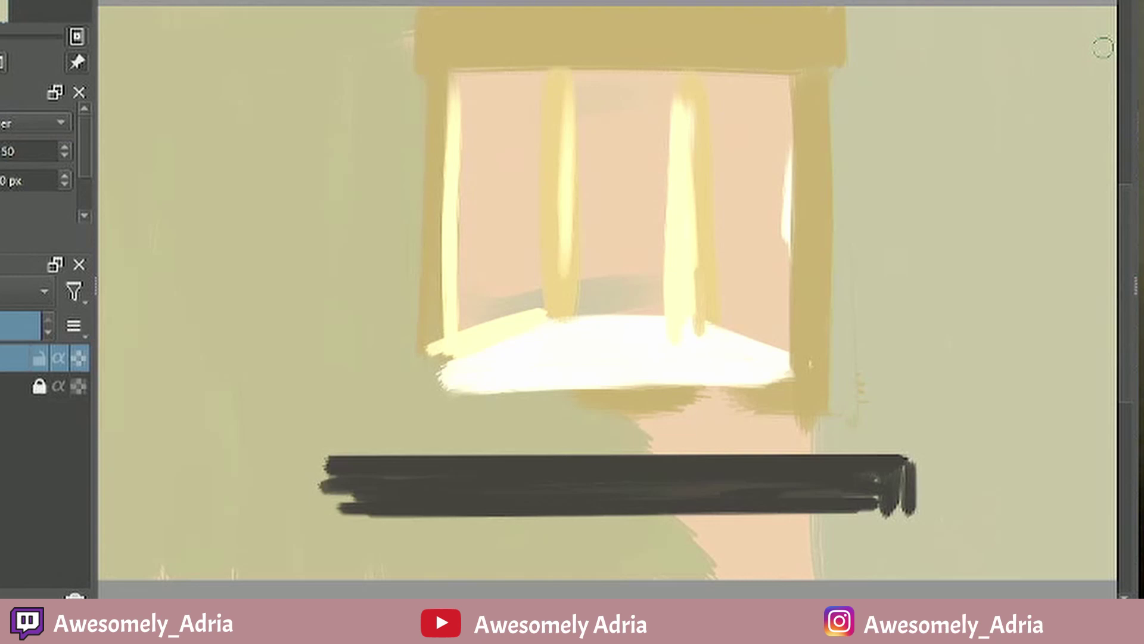
mouse_move(471, 101)
left_mouse_down()
mouse_move(471, 179)
mouse_move(535, 237)
mouse_move(483, 206)
mouse_move(476, 143)
mouse_move(531, 245)
mouse_move(458, 83)
mouse_move(579, 213)
mouse_move(611, 94)
mouse_move(594, 101)
mouse_move(715, 85)
mouse_move(761, 155)
mouse_move(738, 304)
left_mouse_up()
left_click(630, 173, "ctrl")
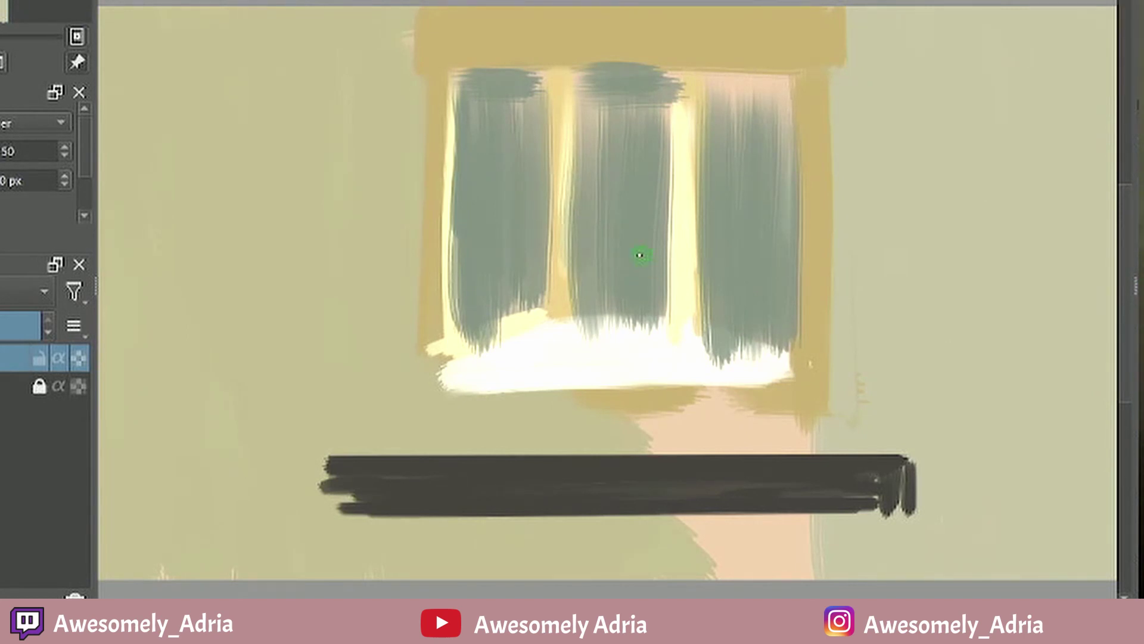
left_click_drag(632, 232, 638, 322)
left_click(638, 333, "ctrl")
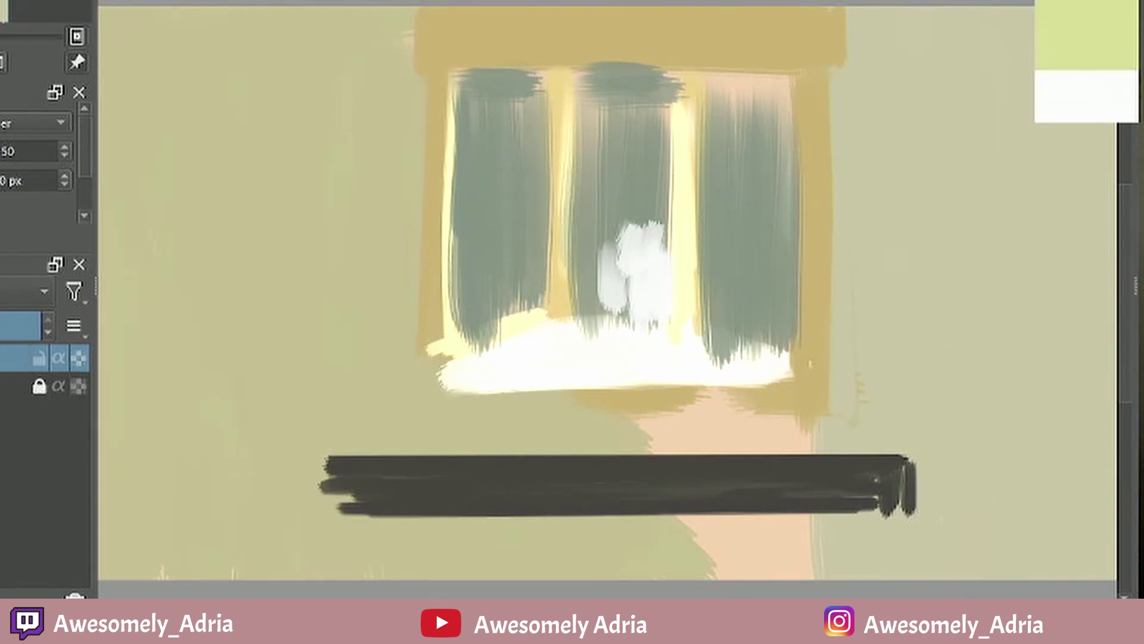
Step: Paint olive and light green foliage in the upper half of the right window pane
left_click(700, 102, "ctrl")
mouse_move(749, 113)
left_mouse_down()
mouse_move(754, 188)
mouse_move(731, 202)
left_mouse_up()
left_click_drag(718, 120, 718, 229)
left_click_drag(751, 153, 757, 229)
left_click_drag(780, 152, 779, 227)
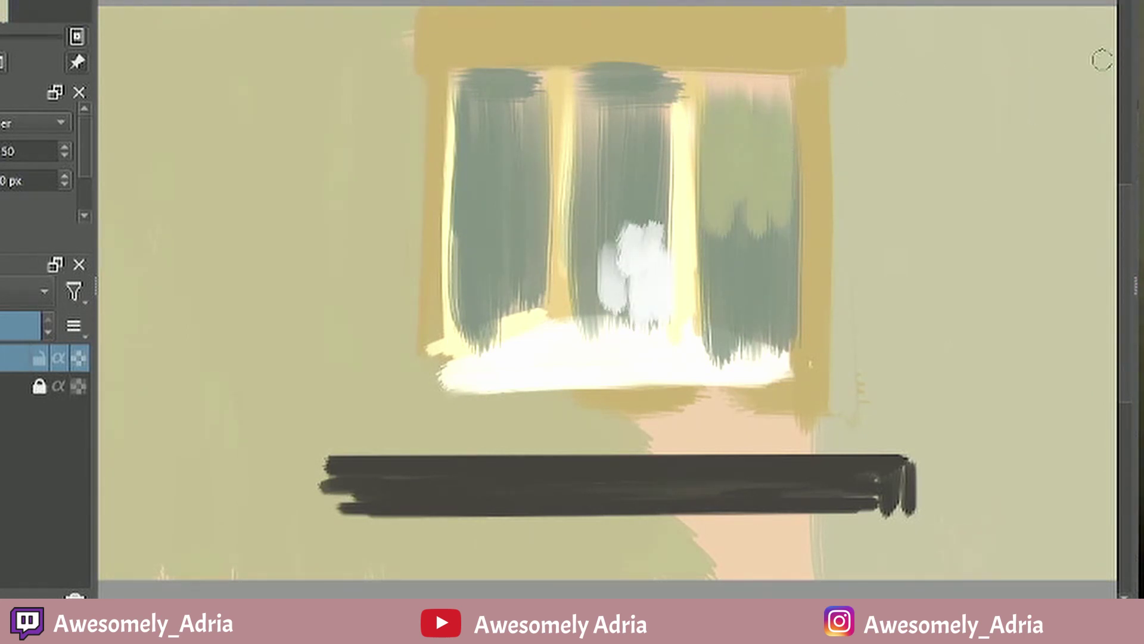
left_click(1139, 59)
left_click_drag(744, 101, 746, 176)
mouse_move(762, 101)
left_mouse_down()
mouse_move(762, 176)
mouse_move(777, 189)
left_mouse_up()
mouse_move(773, 72)
left_mouse_down()
mouse_move(724, 71)
mouse_move(799, 66)
left_mouse_up()
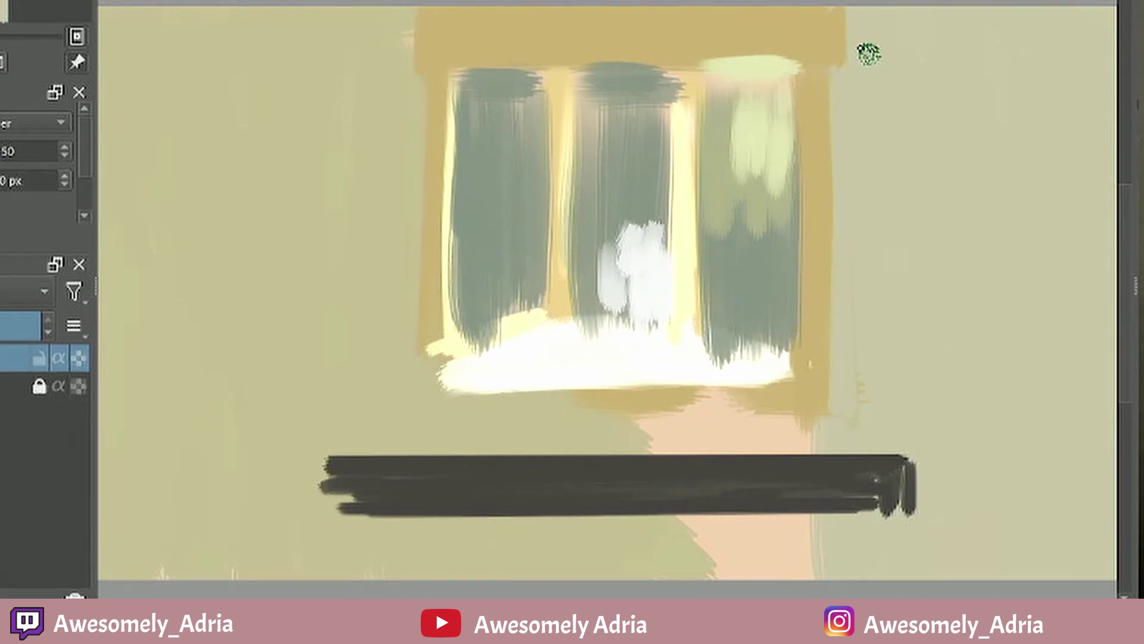
Step: Add white strokes at the top of the left pane and ochre patches low in the left and middle panes
left_click_drag(509, 80, 495, 118)
left_click_drag(520, 100, 513, 180)
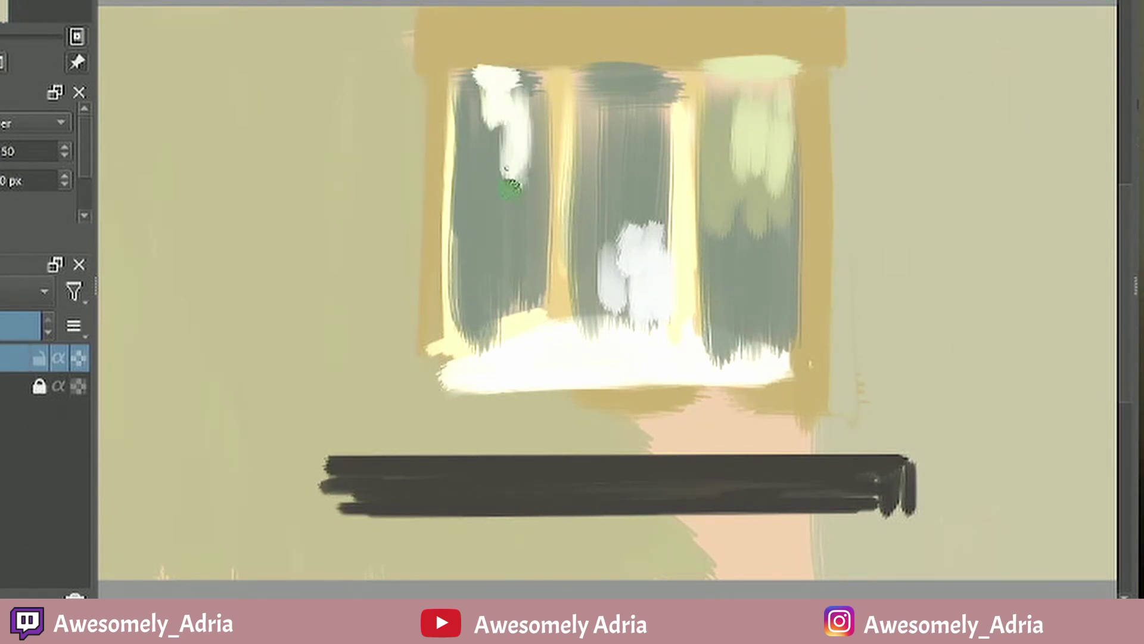
left_click(1139, 179, "ctrl")
left_click_drag(481, 273, 499, 300)
mouse_move(596, 247)
left_mouse_down()
mouse_move(652, 299)
mouse_move(620, 322)
left_mouse_up()
Step: Brighten the middle pane's lower patch, the right pane's foliage and the left pane's top with near-white strokes
left_click(1109, 144, "ctrl")
mouse_move(656, 260)
left_mouse_down()
mouse_move(660, 305)
mouse_move(632, 289)
left_mouse_up()
left_click_drag(747, 71, 746, 147)
left_click_drag(479, 79, 519, 77)
left_click_drag(519, 98, 514, 186)
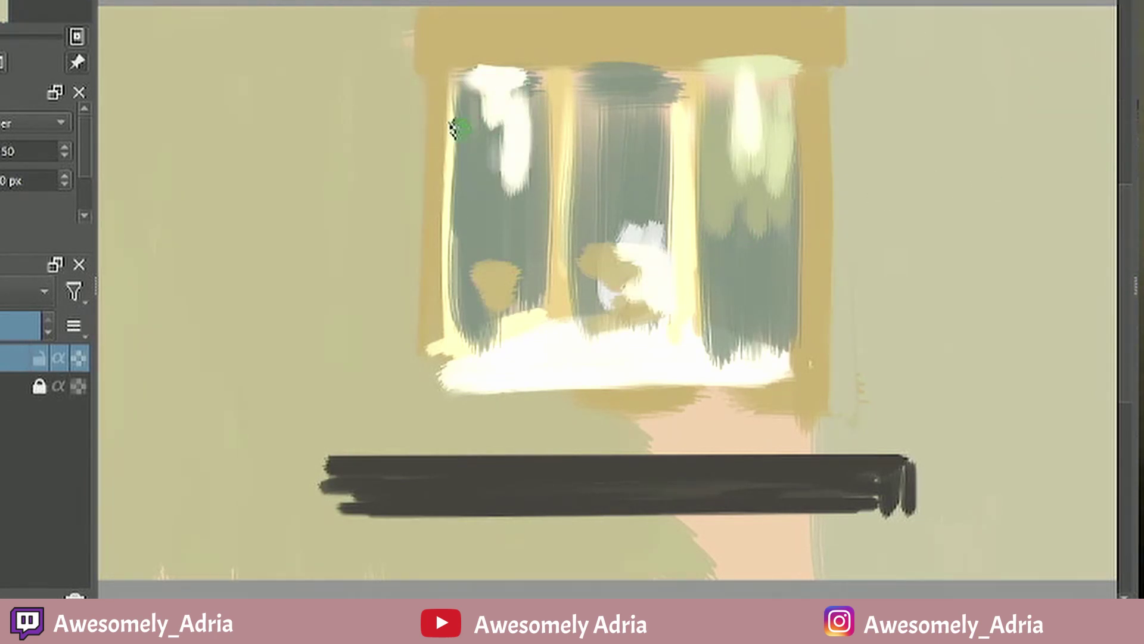
Step: Paint dark grey tree trunks with thin slanted branches in the left and middle panes
left_click(456, 126, "ctrl")
mouse_move(491, 109)
left_mouse_down()
mouse_move(485, 181)
mouse_move(465, 191)
mouse_move(501, 161)
mouse_move(479, 71)
mouse_move(471, 328)
left_mouse_up()
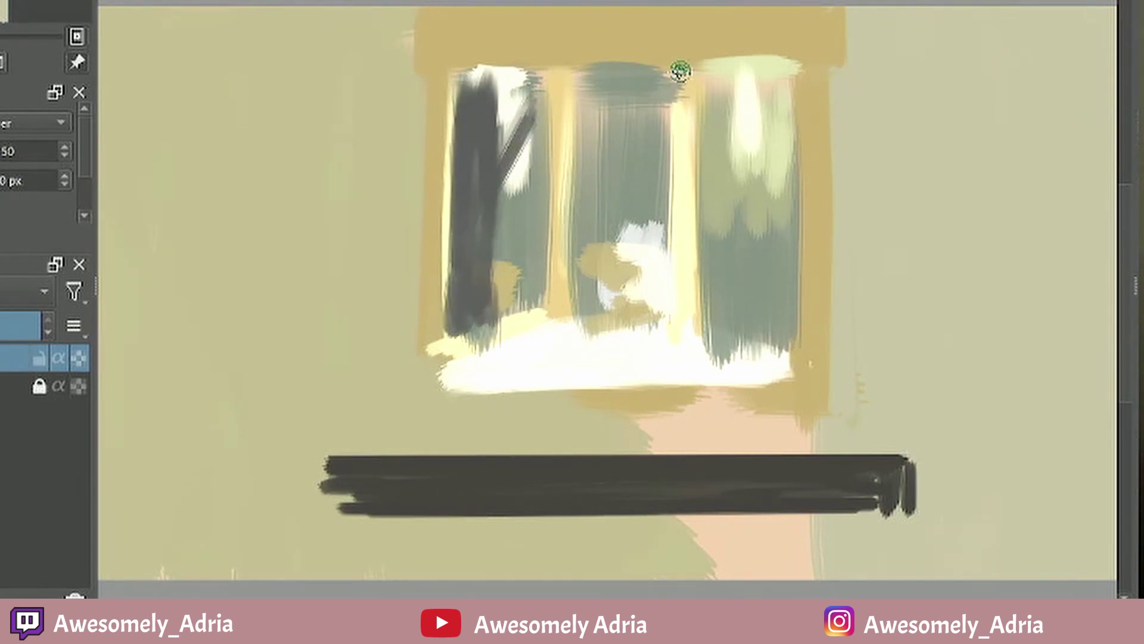
mouse_move(590, 66)
left_mouse_down()
mouse_move(577, 169)
mouse_move(610, 260)
mouse_move(583, 122)
left_mouse_up()
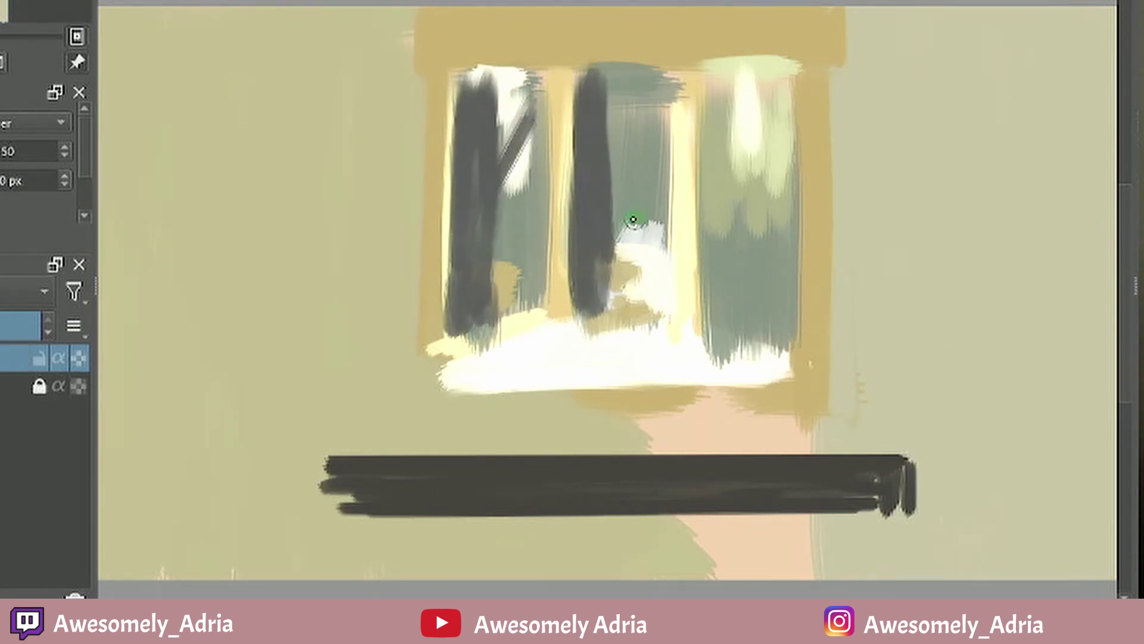
mouse_move(646, 161)
left_mouse_down()
mouse_move(608, 266)
mouse_move(639, 159)
left_mouse_up()
left_click_drag(637, 224, 651, 191)
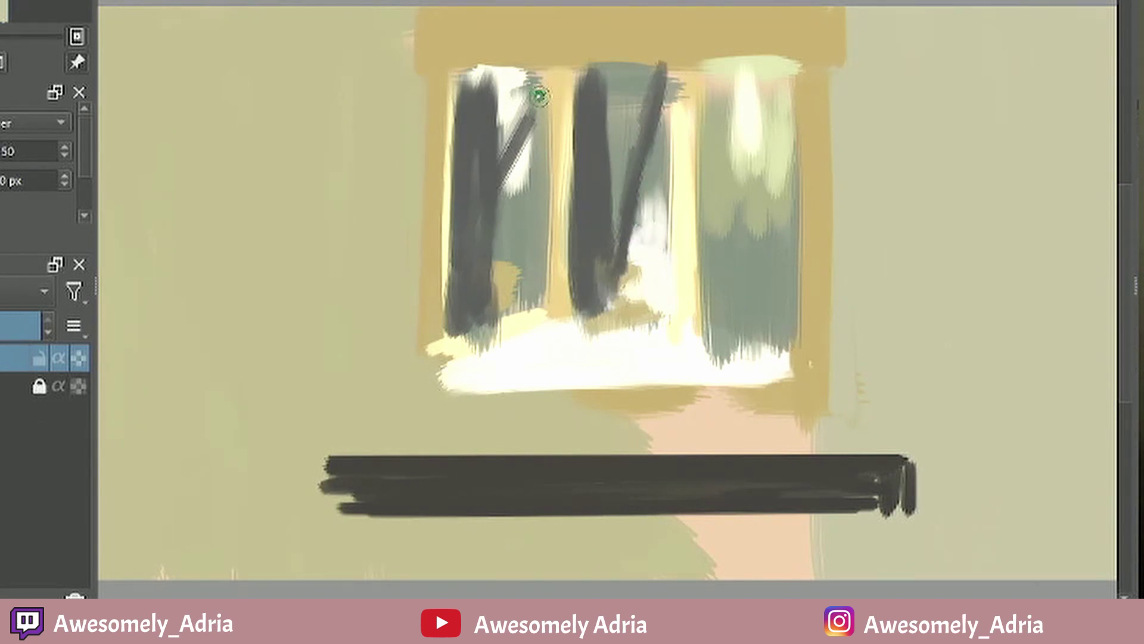
Step: Paint a white oval over the left pane's trunk and lighten the base of the right mullion
mouse_move(511, 205)
left_mouse_down()
mouse_move(485, 230)
mouse_move(503, 209)
left_mouse_up()
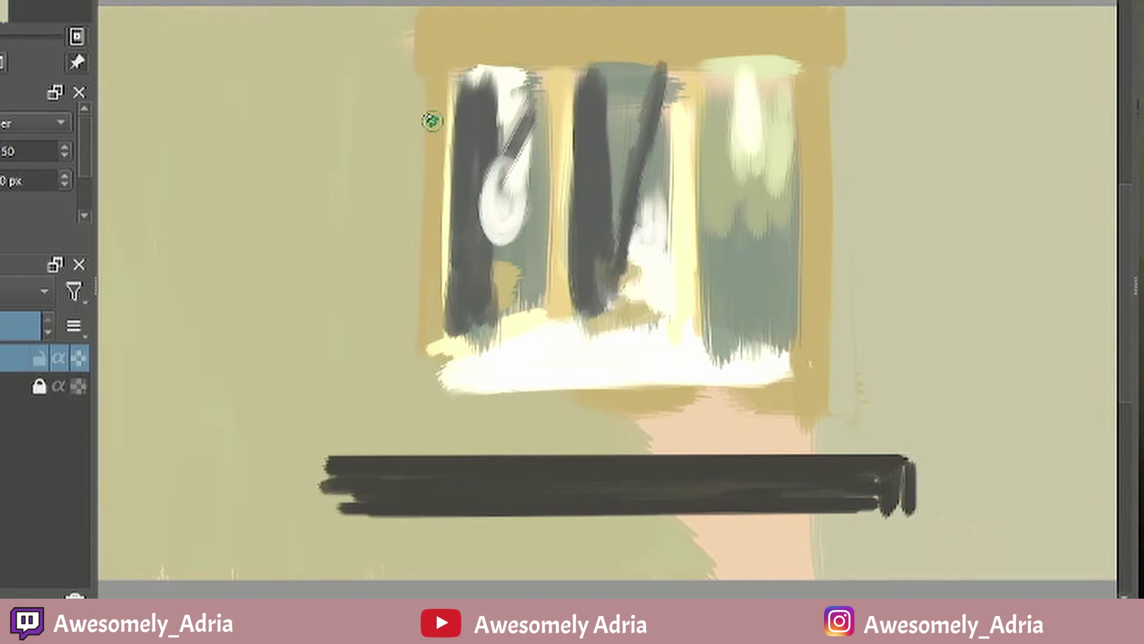
left_click_drag(496, 166, 517, 224)
left_click_drag(681, 229, 693, 322)
left_click(685, 304, "ctrl")
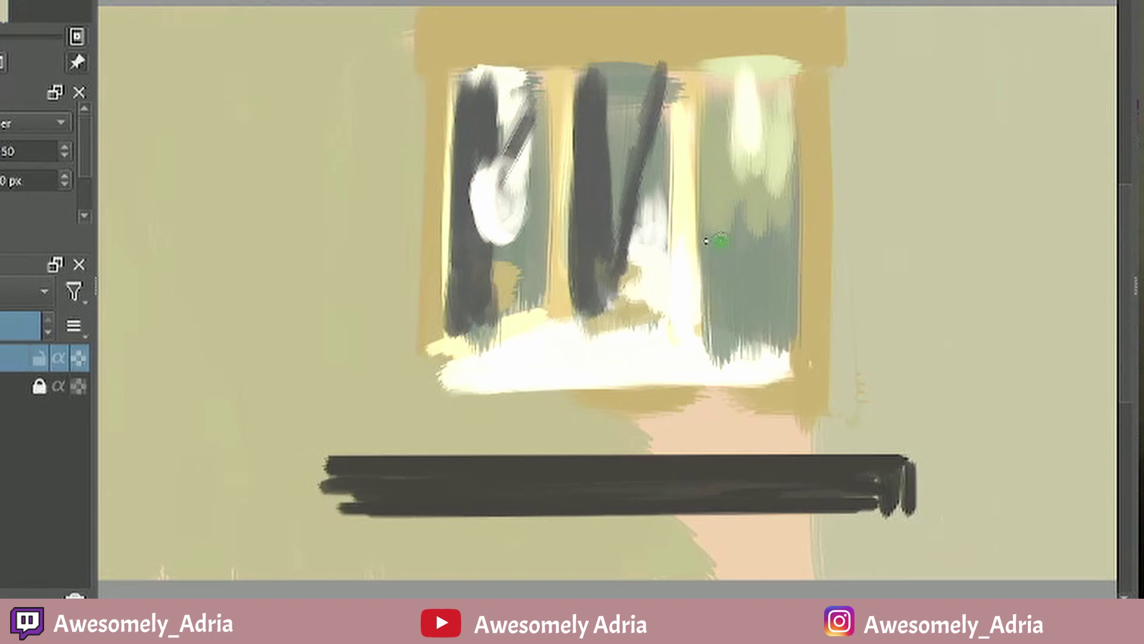
Step: Add pale yellow strokes to the right mullion's base, the sill's left edge and the middle of the sill
left_click_drag(696, 268, 678, 330)
left_click_drag(538, 304, 442, 350)
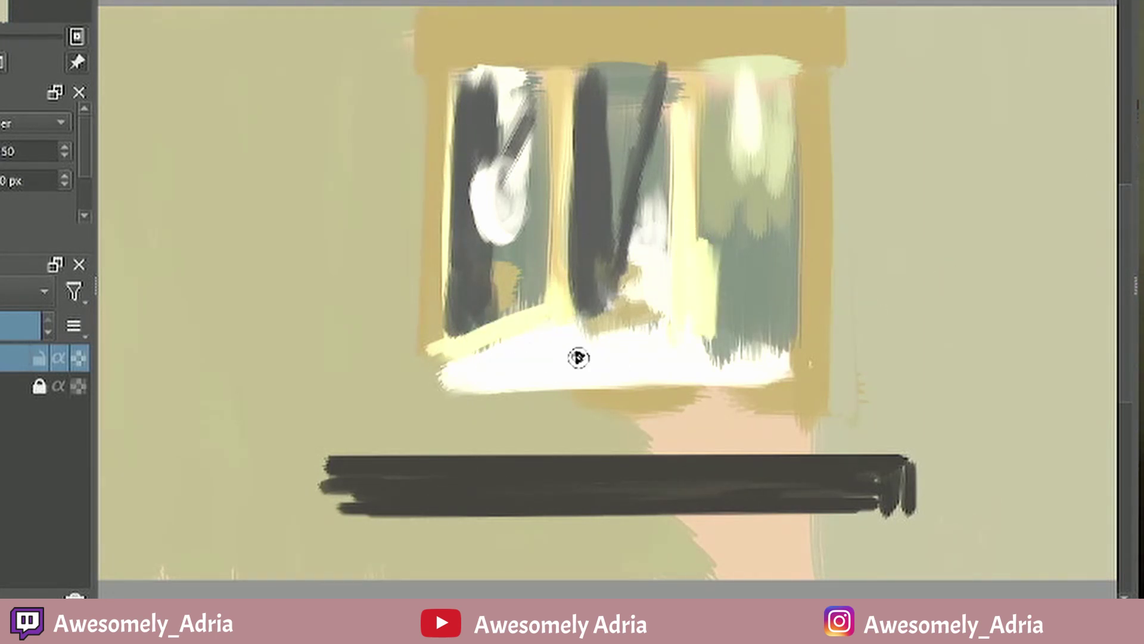
left_click(506, 325, "ctrl")
left_click_drag(623, 365, 585, 345)
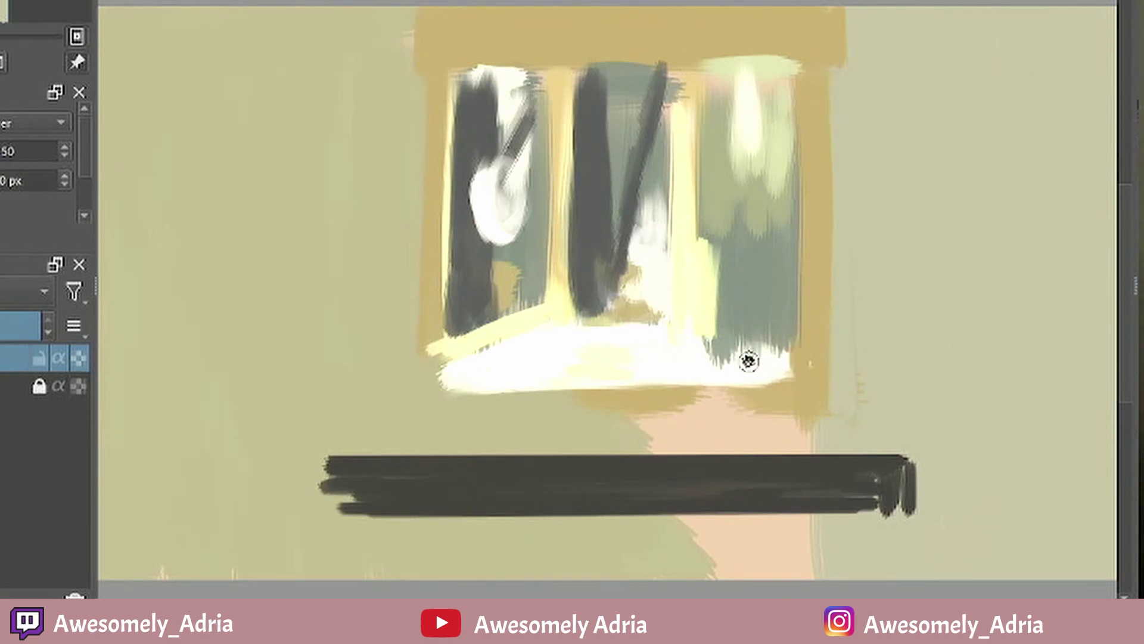
Step: Paint light grey shadows on the right part and along the left edge of the white sill
left_click(623, 329, "ctrl")
mouse_move(772, 356)
left_mouse_down()
mouse_move(711, 330)
mouse_move(617, 363)
left_mouse_up()
left_click_drag(458, 364, 547, 322)
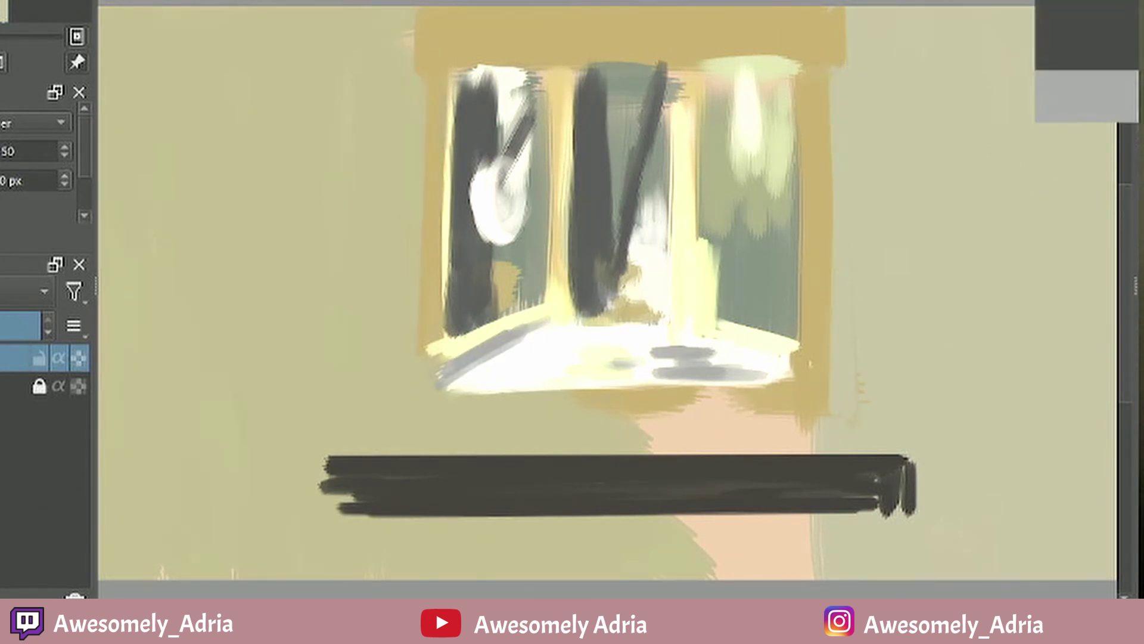
Step: Outline the window frame's outer sides in dark grey and brush grey shadows to its left and below its left corner
left_click_drag(422, 68, 420, 385)
left_click_drag(405, 14, 409, 75)
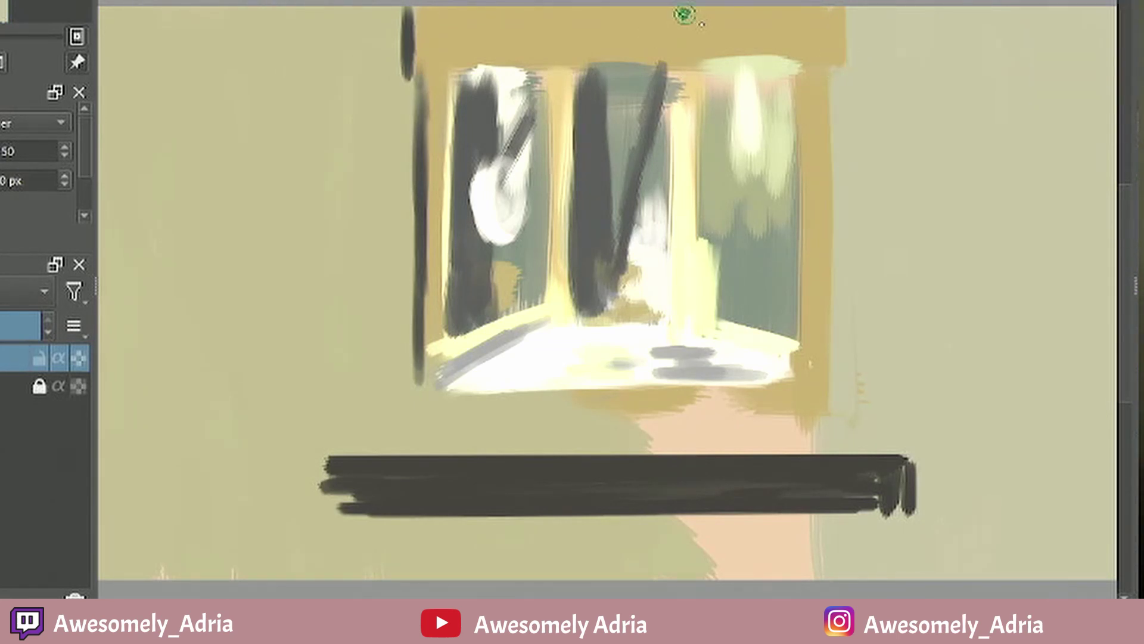
left_click_drag(829, 90, 832, 309)
left_click_drag(834, 269, 832, 390)
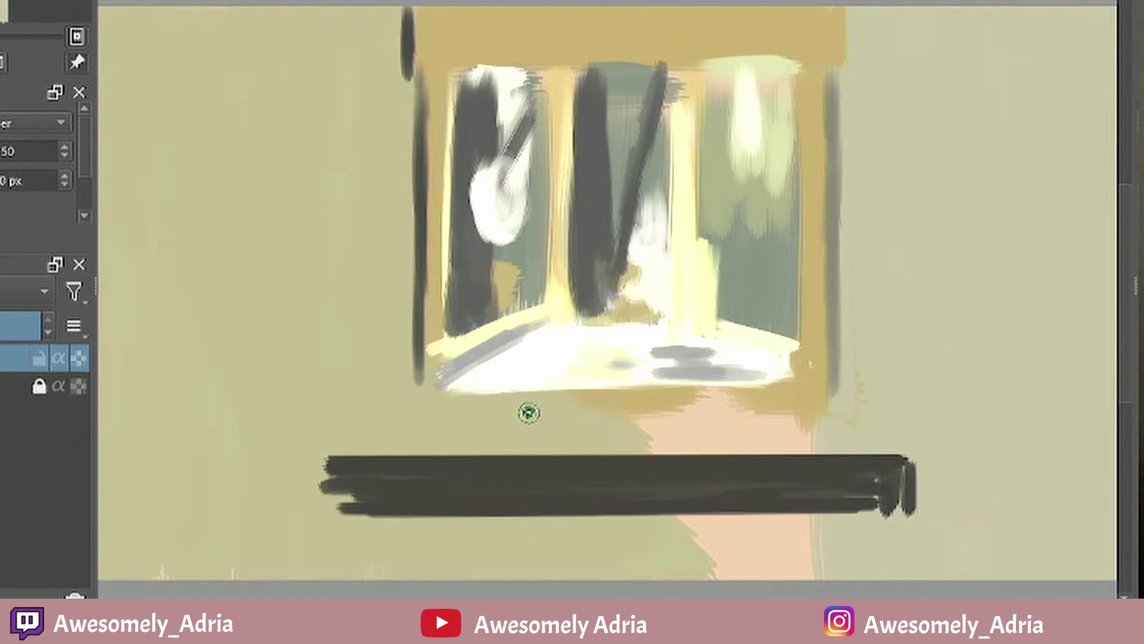
mouse_move(518, 397)
left_mouse_down()
mouse_move(541, 395)
mouse_move(528, 411)
mouse_move(464, 403)
mouse_move(512, 394)
left_mouse_up()
mouse_move(431, 460)
left_mouse_down()
mouse_move(405, 84)
mouse_move(395, 357)
left_mouse_up()
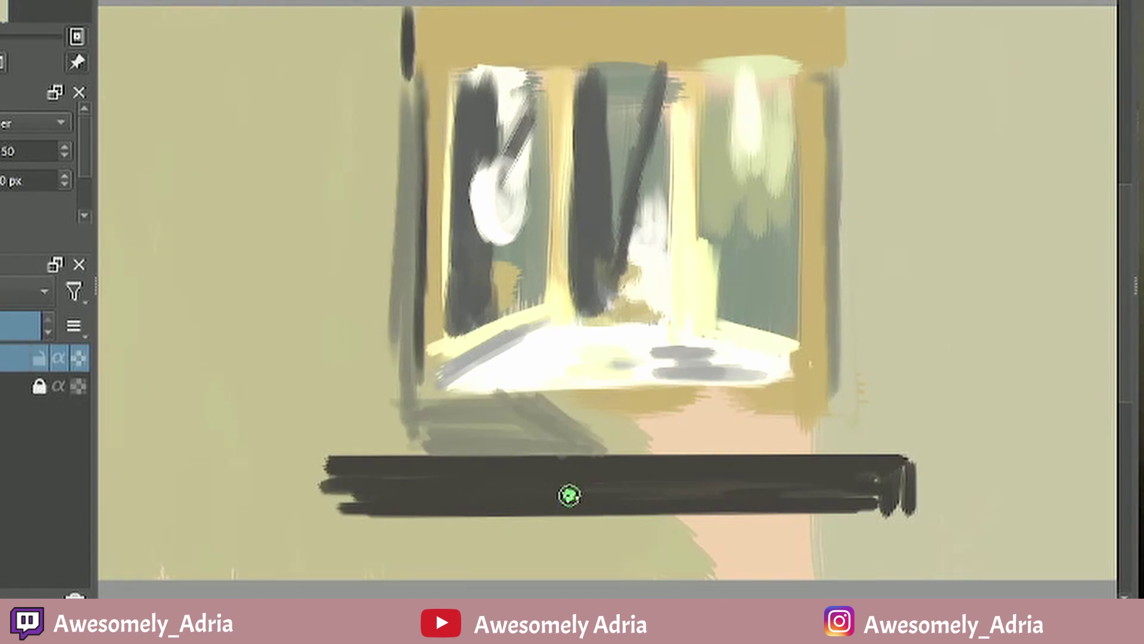
Step: Paint slanted cream and ochre bands of light between the window sill and the dark band
mouse_move(540, 401)
left_mouse_down()
mouse_move(595, 427)
mouse_move(650, 400)
mouse_move(613, 401)
mouse_move(713, 455)
mouse_move(718, 416)
left_mouse_up()
left_click(784, 355, "ctrl")
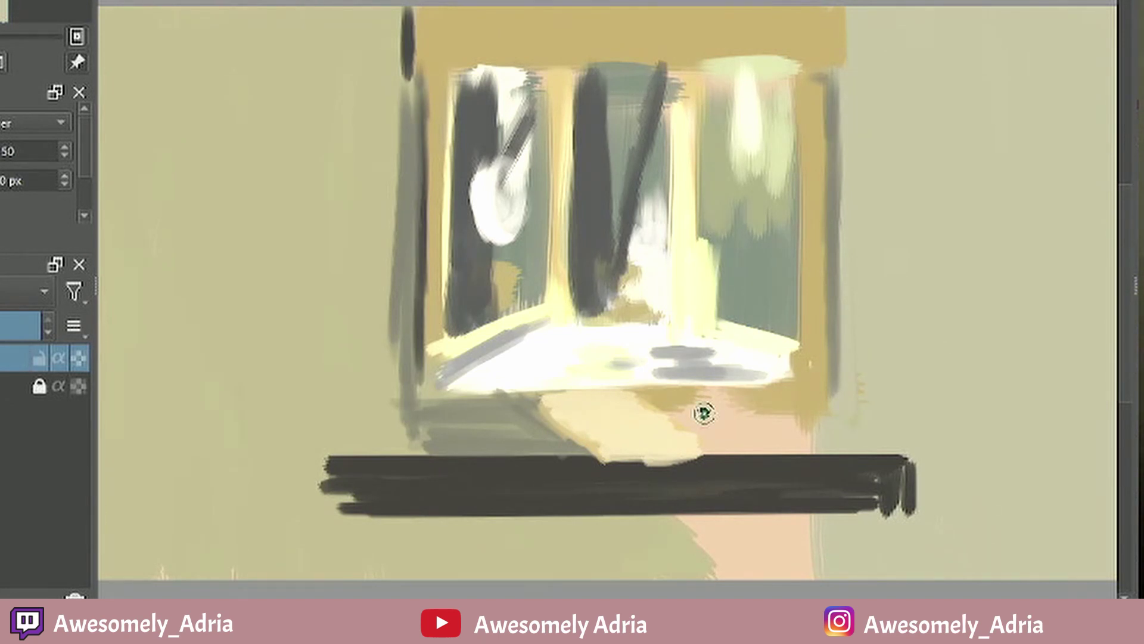
mouse_move(816, 417)
left_mouse_down()
mouse_move(740, 432)
mouse_move(681, 420)
left_mouse_up()
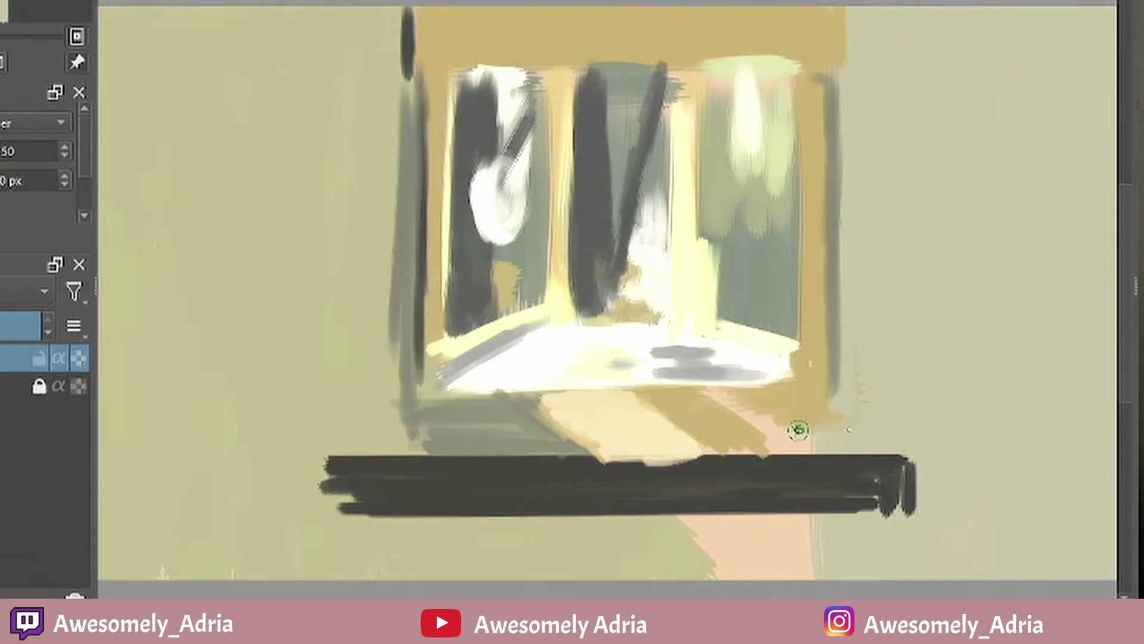
Step: Widen the left and right sides of the window frame with ochre over the dark outlines
mouse_move(417, 77)
left_mouse_down()
mouse_move(422, 274)
mouse_move(425, 214)
left_mouse_up()
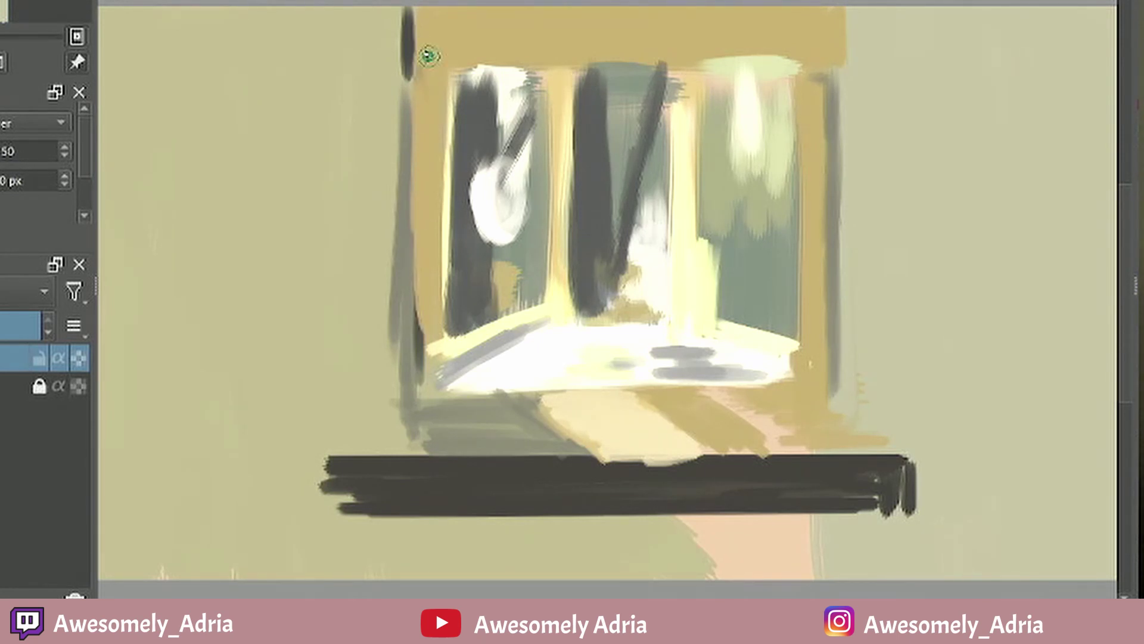
left_click_drag(428, 57, 417, 388)
left_click_drag(822, 58, 833, 386)
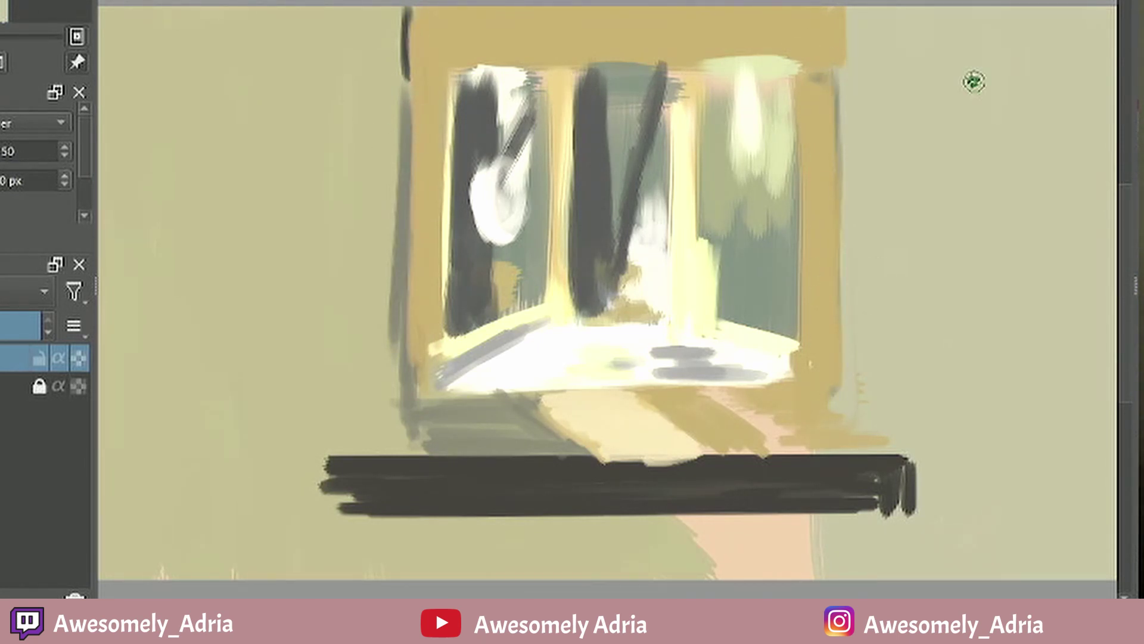
Step: Shade the right frame's outer edge in grey and straighten the top edge of the panes with ochre
left_click_drag(839, 73, 833, 391)
left_click_drag(842, 94, 853, 378)
left_click_drag(822, 73, 803, 74)
left_click_drag(456, 69, 559, 65)
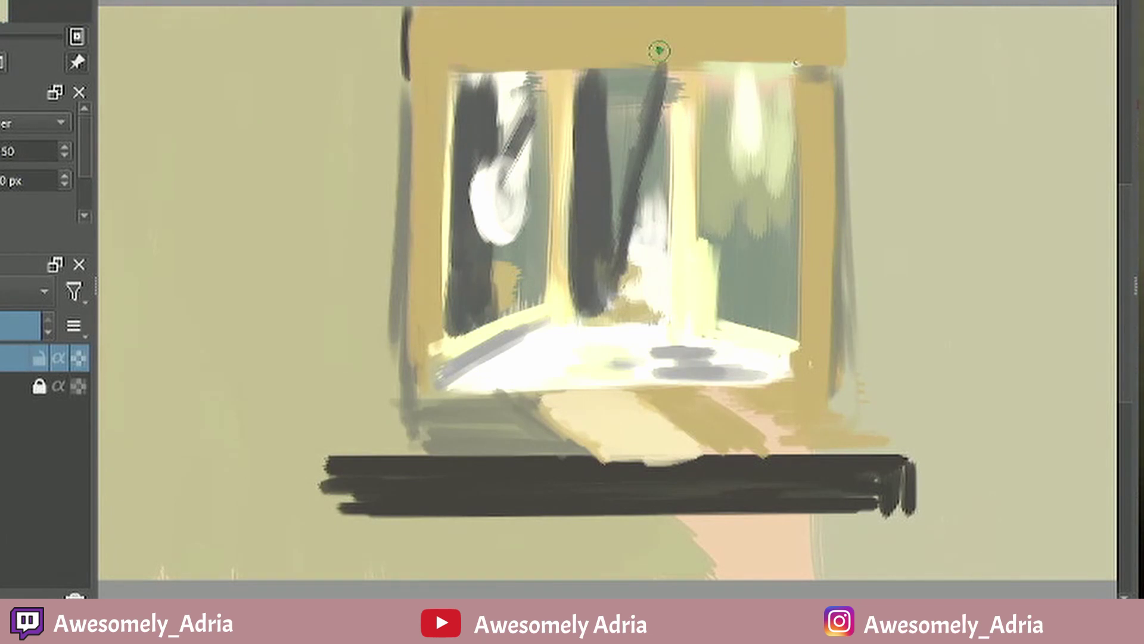
left_click_drag(659, 51, 823, 56)
Step: Cover the upper part of the right wall with warm tan and undo the last stroke
mouse_move(934, 215)
left_mouse_down()
mouse_move(872, 26)
mouse_move(879, 363)
left_mouse_up()
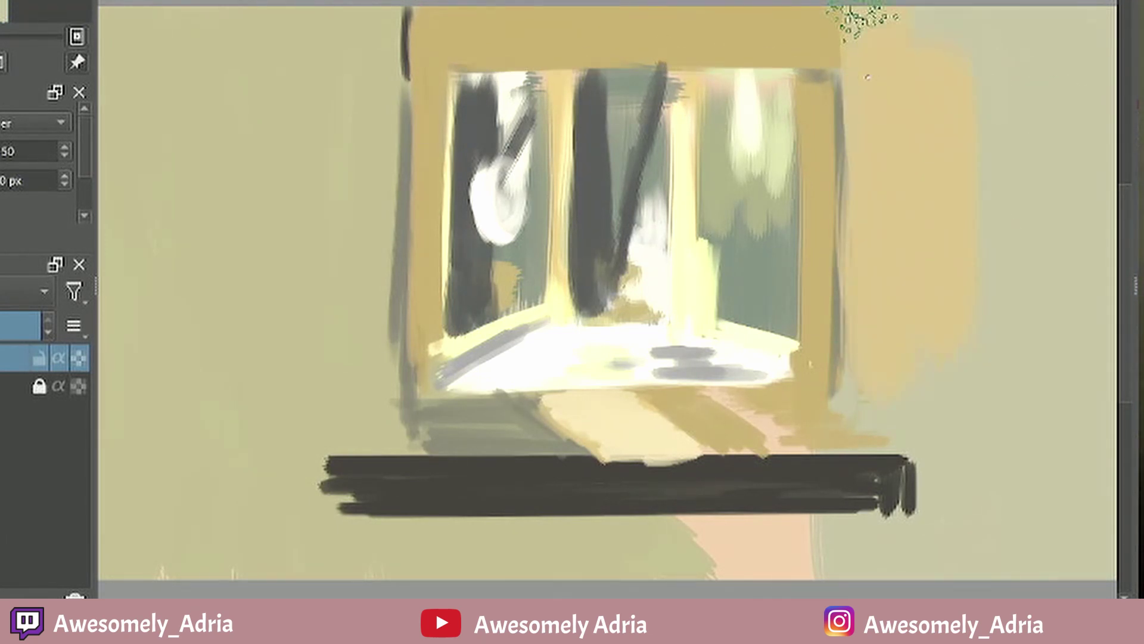
mouse_move(867, 77)
left_mouse_down()
mouse_move(1042, 51)
mouse_move(856, 210)
mouse_move(871, 317)
left_mouse_up()
mouse_move(1086, 411)
left_mouse_down()
mouse_move(1084, 528)
mouse_move(1089, 370)
left_mouse_up()
key("ctrl+z")
Step: Brush grey shadows over the lower right wall, along its far edge, below the dark band and beside the window's lower right corner
left_click(841, 364, "ctrl")
left_click_drag(1006, 355, 1094, 359)
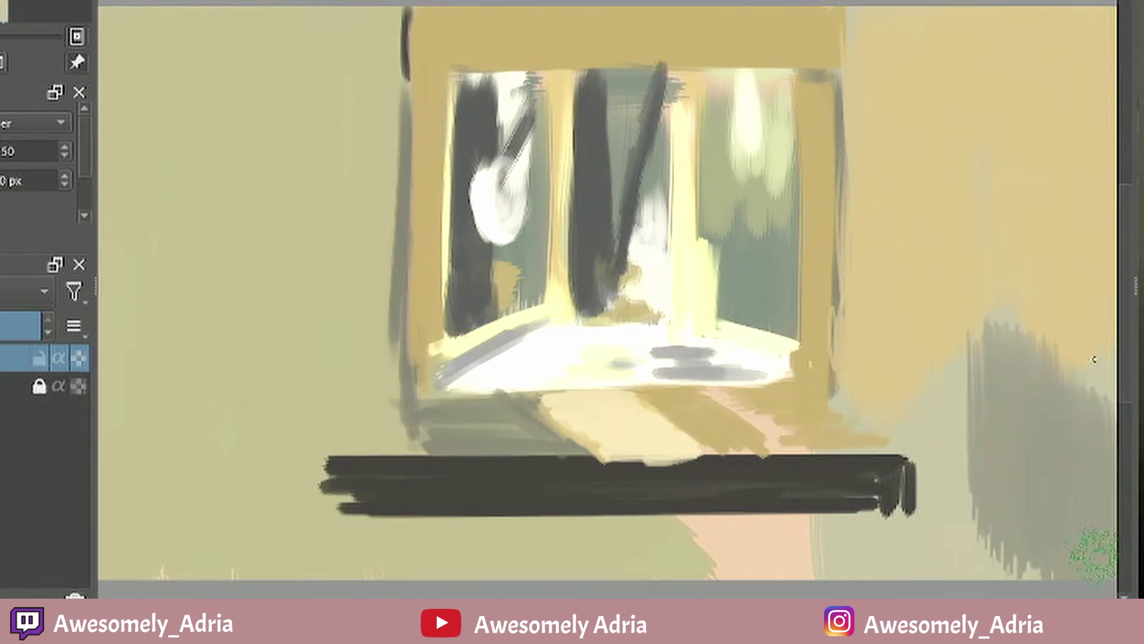
mouse_move(1094, 551)
left_mouse_down()
mouse_move(613, 541)
mouse_move(977, 524)
left_mouse_up()
left_click_drag(930, 355, 958, 522)
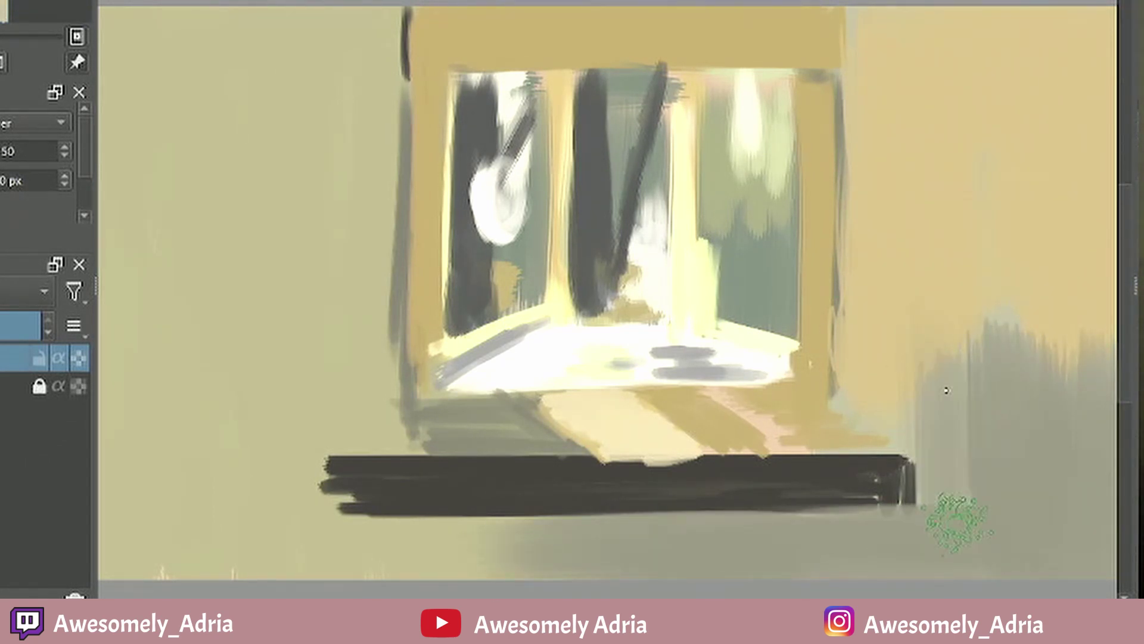
mouse_move(1083, 186)
left_mouse_down()
mouse_move(1069, 217)
mouse_move(1099, 351)
left_mouse_up()
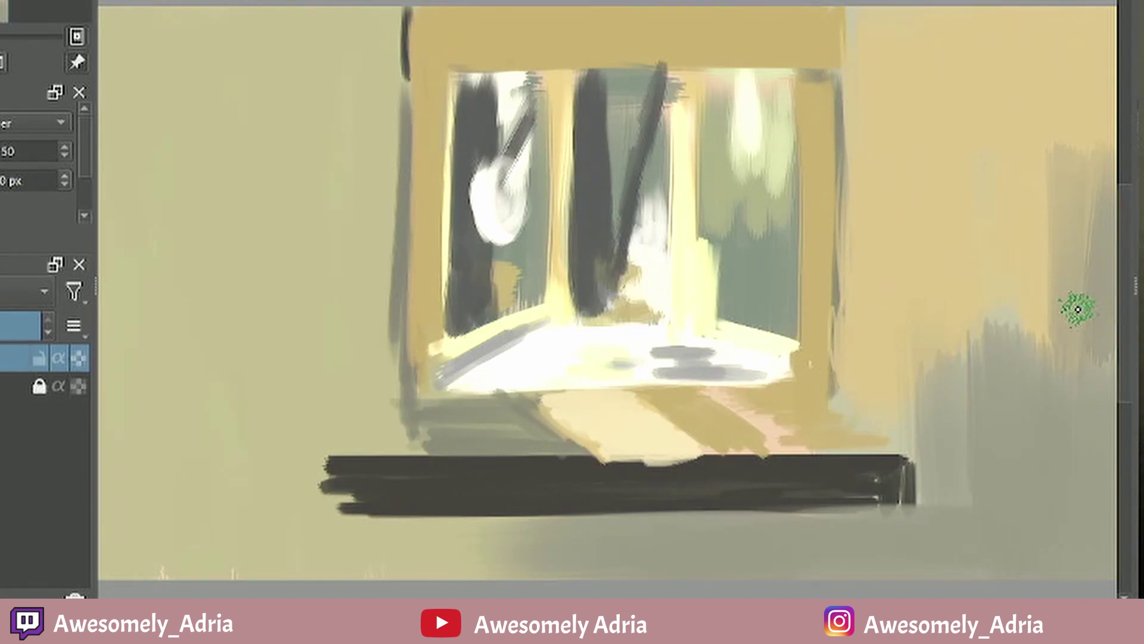
mouse_move(864, 358)
left_mouse_down()
mouse_move(856, 398)
mouse_move(872, 352)
left_mouse_up()
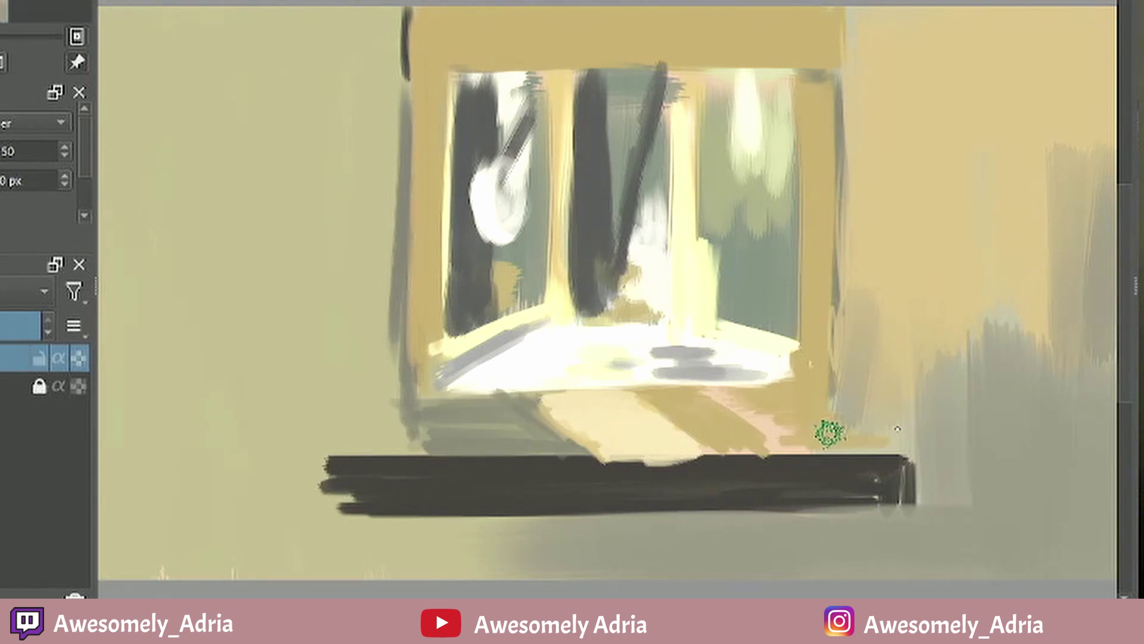
mouse_move(830, 432)
left_mouse_down()
mouse_move(888, 416)
mouse_move(781, 411)
mouse_move(896, 427)
mouse_move(953, 412)
left_mouse_up()
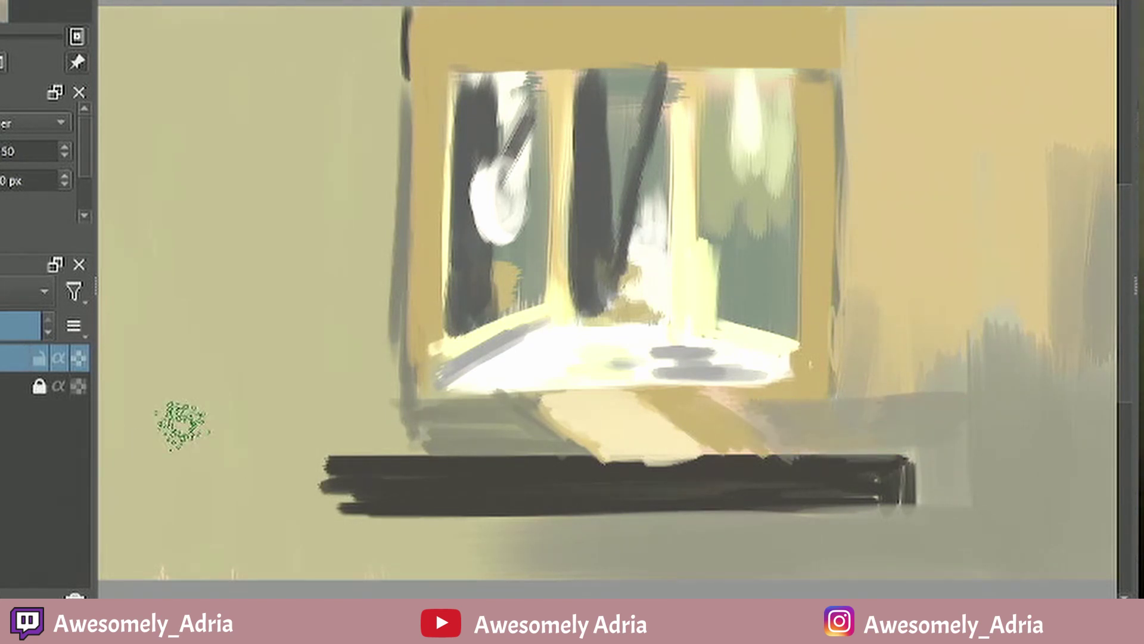
Step: Cover the left wall with grey using a larger brush and add dark grey patches along its bottom and under the dark band
key("]")
mouse_move(157, 411)
left_mouse_down()
mouse_move(238, 31)
mouse_move(322, 16)
mouse_move(309, 321)
left_mouse_up()
left_click(60, 8)
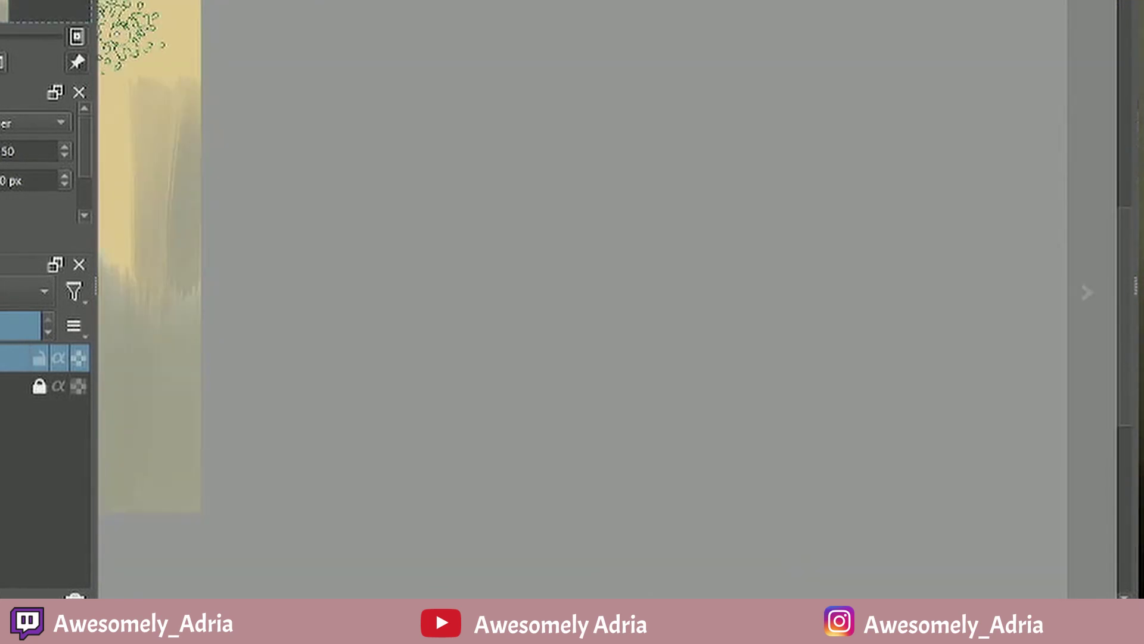
left_click_drag(122, 33, 1002, 65)
mouse_move(128, 89)
left_mouse_down()
mouse_move(130, 401)
mouse_move(475, 521)
mouse_move(353, 46)
mouse_move(356, 438)
left_mouse_up()
left_click(1121, 42)
left_click_drag(213, 429, 191, 455)
left_click_drag(96, 286, 120, 286)
mouse_move(525, 528)
left_mouse_down()
mouse_move(487, 533)
mouse_move(523, 502)
mouse_move(539, 512)
left_mouse_up()
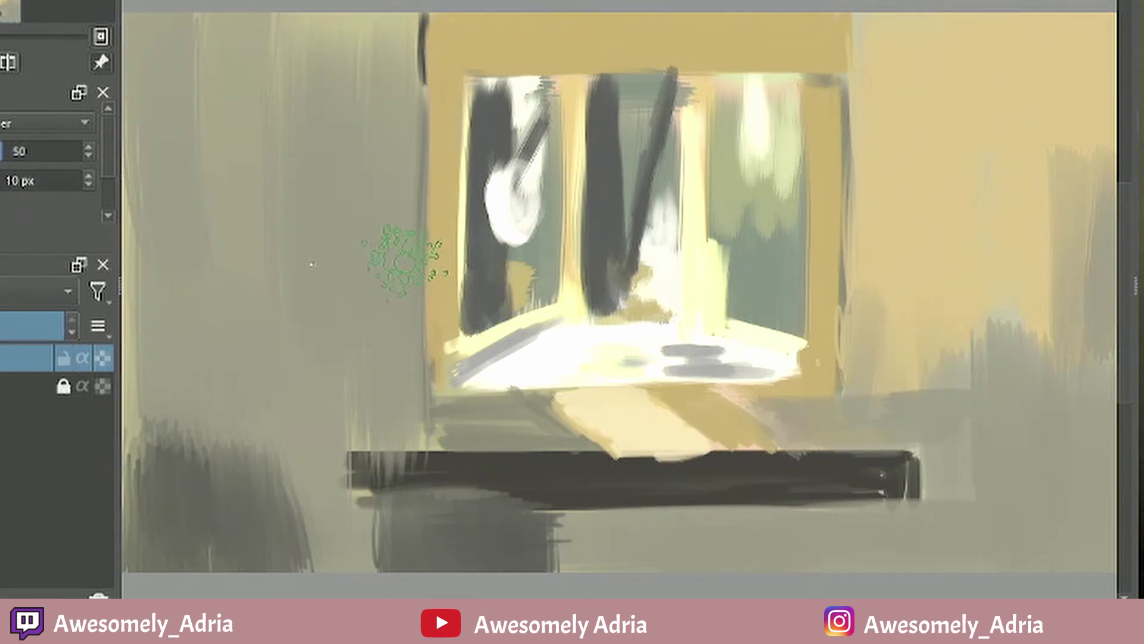
Step: Draw straight dark grey vertical lines down the left wall and along the left end of the window header
key("v")
left_click_drag(188, 12, 164, 577)
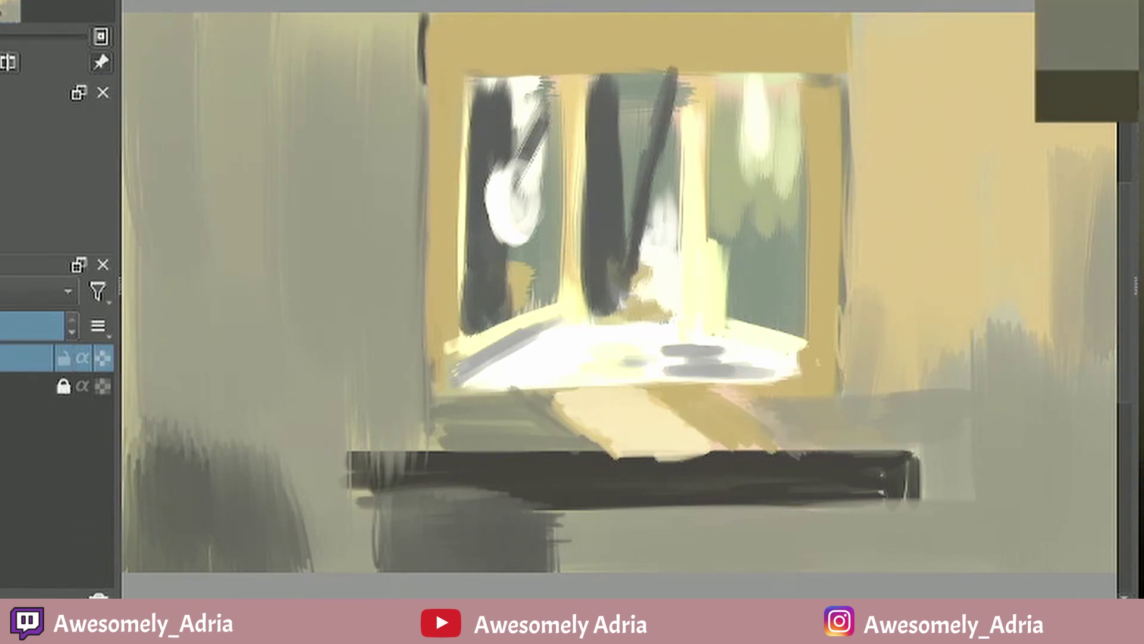
left_click_drag(161, 15, 162, 408)
left_click_drag(412, 17, 414, 80)
Step: Add white highlights to the right mullion, the header's lower right corner and the sill's right corner
left_click_drag(684, 89, 682, 334)
left_click(850, 77)
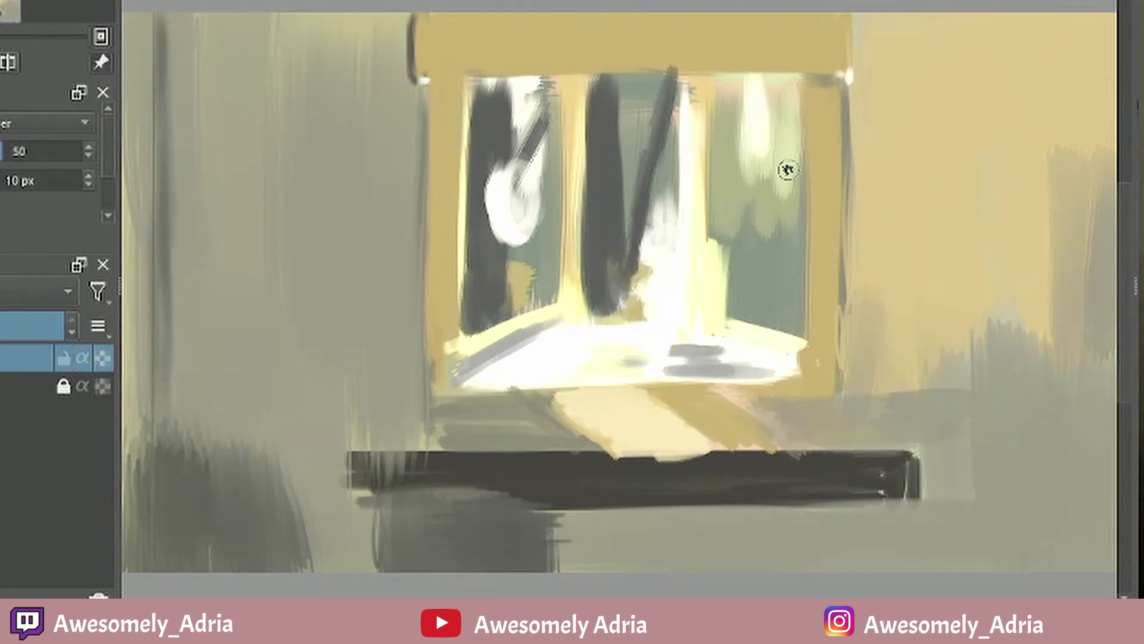
left_click_drag(808, 300, 808, 371)
left_click_drag(814, 375, 778, 376)
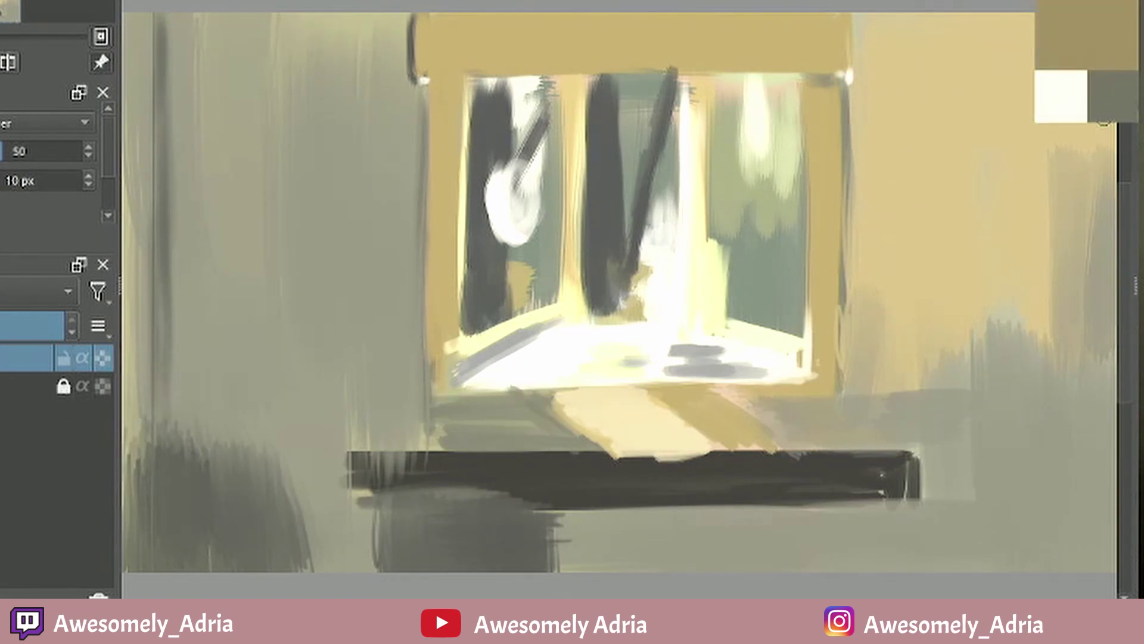
Step: Shade the sill's slanted left edge and the left side of the window frame in brownish ochre
left_click_drag(546, 333, 441, 388)
left_click_drag(453, 98, 456, 325)
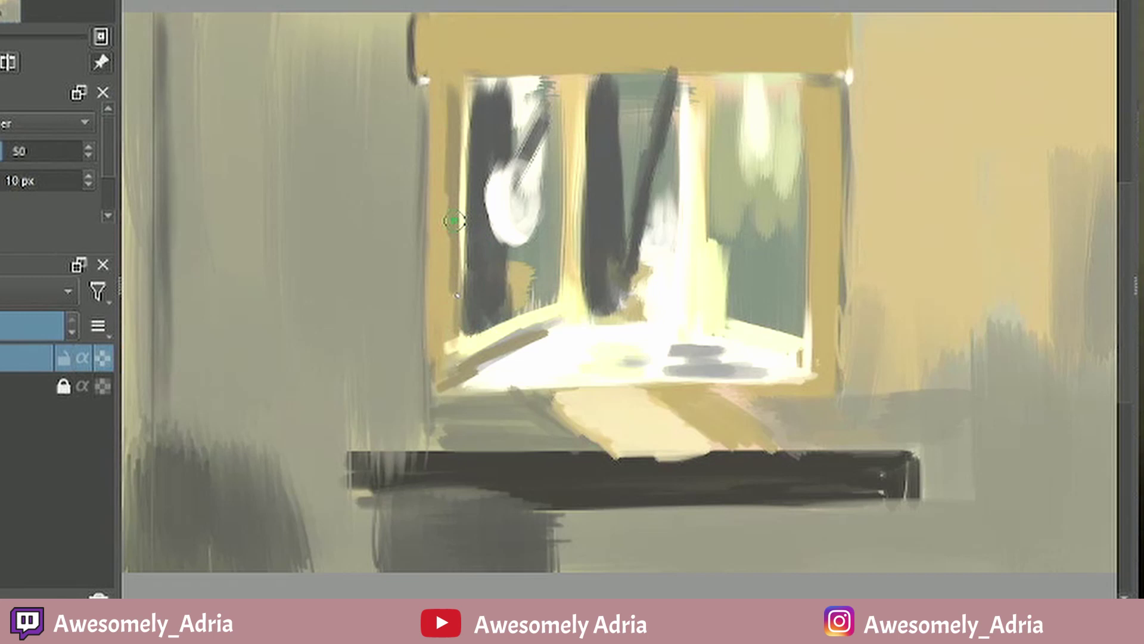
left_click_drag(455, 220, 456, 351)
mouse_move(456, 90)
left_mouse_down()
mouse_move(428, 89)
mouse_move(442, 359)
left_mouse_up()
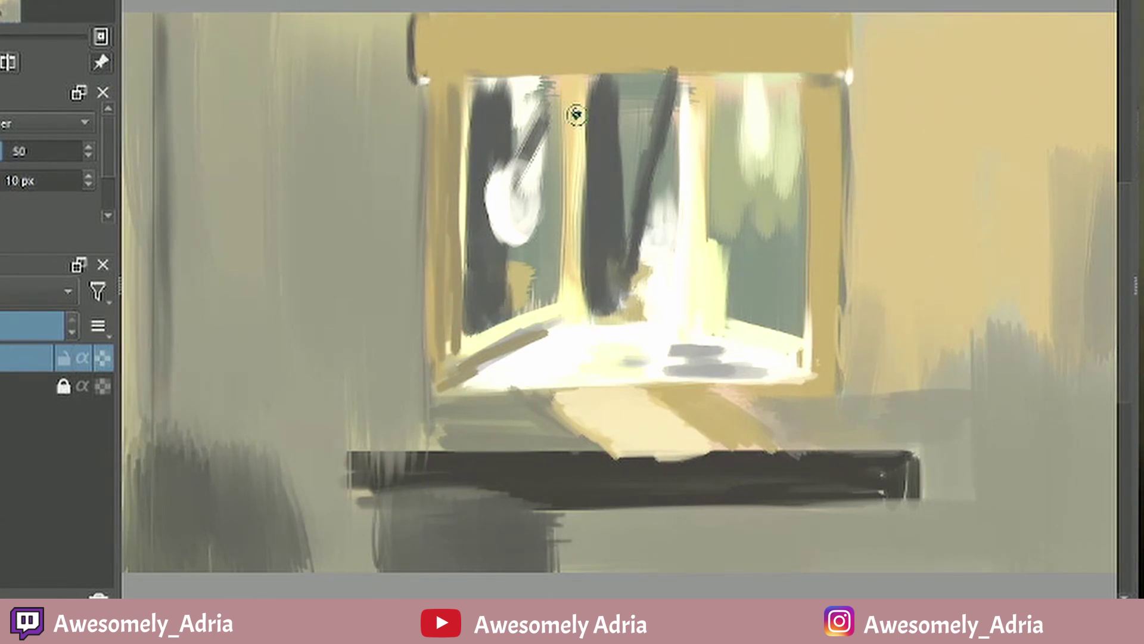
Step: Repaint the left frame's inner edge in light peach and refine the pale yellow ledge beneath the left pane
left_click_drag(466, 89, 470, 350)
left_click(574, 291, "ctrl")
mouse_move(467, 233)
left_mouse_down()
mouse_move(467, 335)
mouse_move(527, 302)
left_mouse_up()
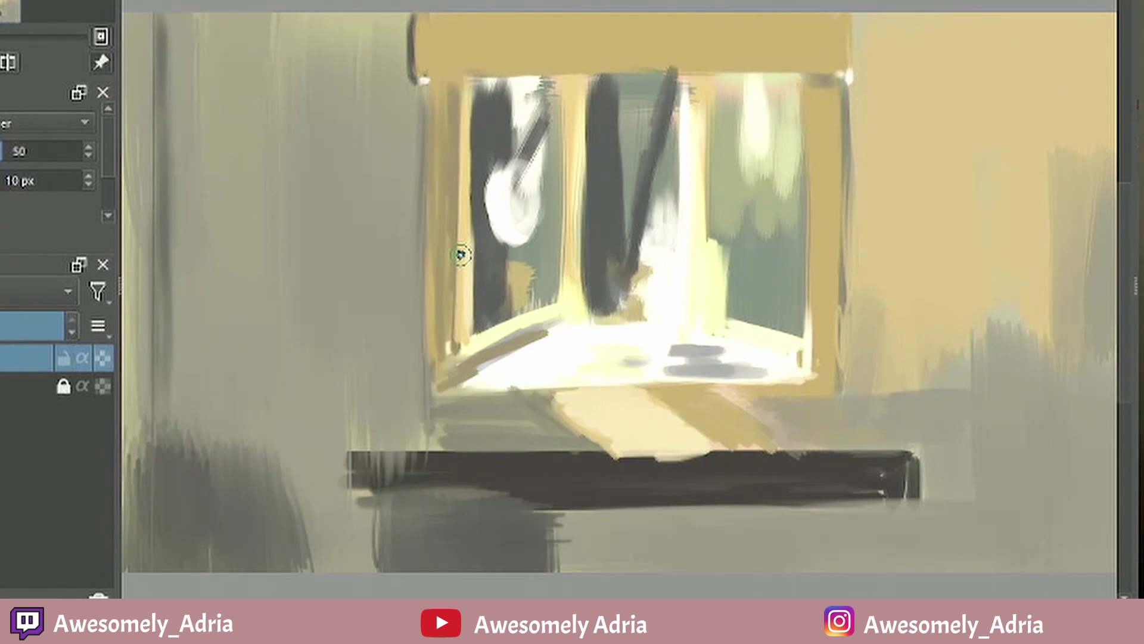
left_click(501, 326, "ctrl")
left_click(540, 306, "ctrl")
mouse_move(444, 348)
left_mouse_down()
mouse_move(537, 310)
mouse_move(444, 349)
left_mouse_up()
left_click(488, 288, "ctrl")
left_click_drag(490, 298, 498, 317)
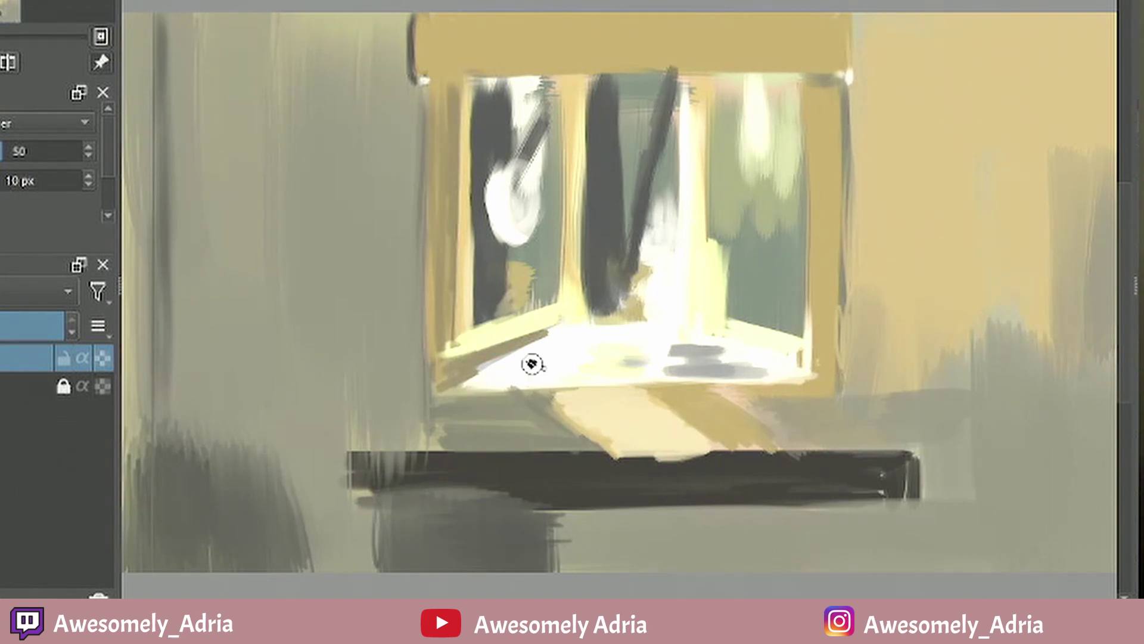
Step: Touch up the sill's lower left corner and lighten the upper end of its brown shadow
mouse_move(452, 392)
left_mouse_down()
mouse_move(477, 377)
mouse_move(466, 385)
left_mouse_up()
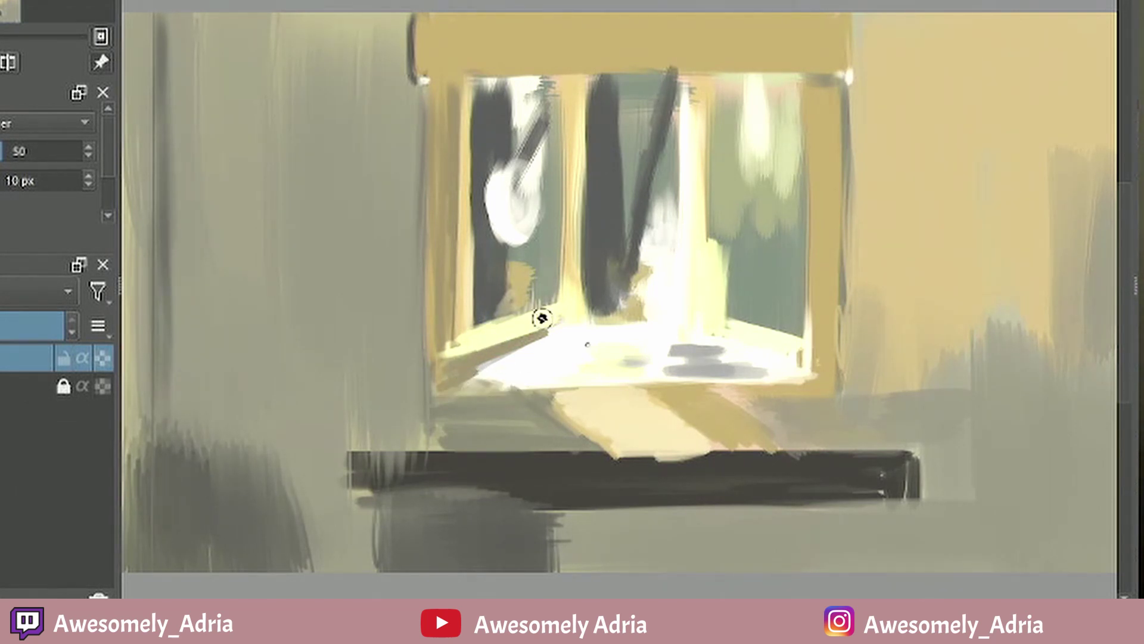
left_click(542, 320, "ctrl")
left_click_drag(519, 341, 553, 327)
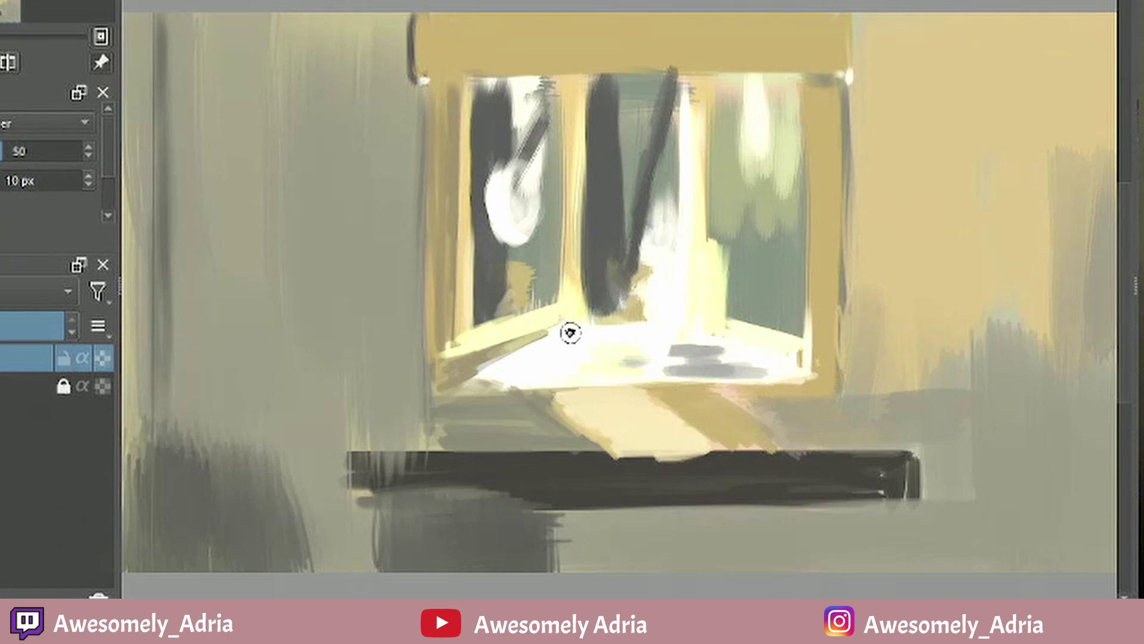
Step: Shade the right frame's outer edge in grey and lighten its inner edge beside the right pane
left_click(845, 107, "ctrl")
left_click_drag(844, 95, 857, 388)
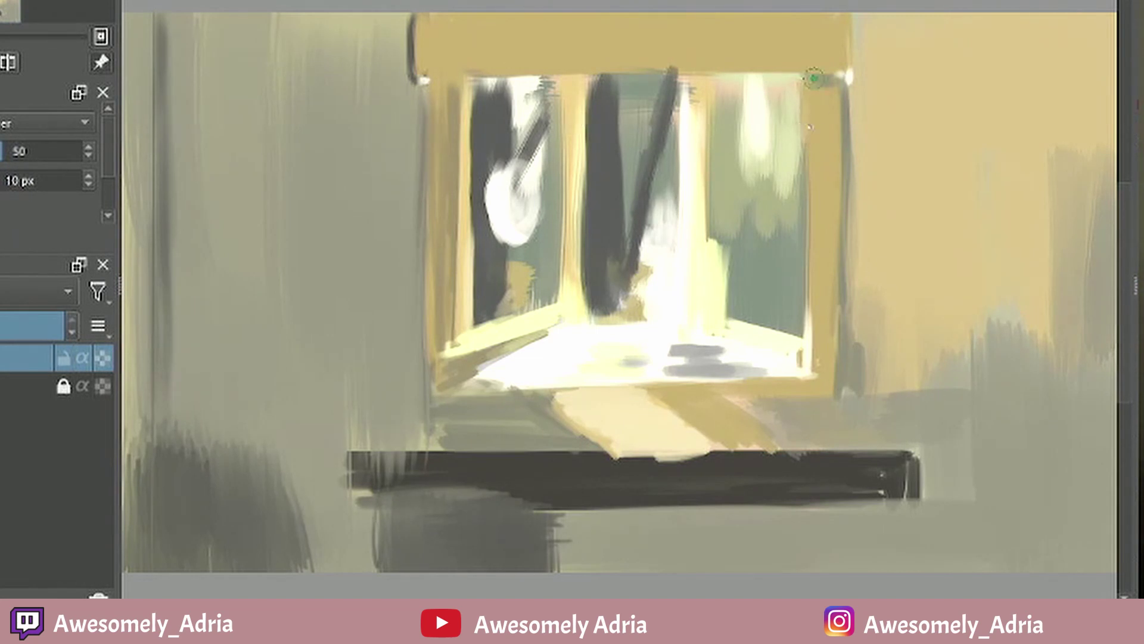
left_click_drag(810, 88, 810, 326)
Step: Clean up the left mullion's right edge, undo the line along the top of the panes, and retouch the right mullion
left_click(687, 154, "ctrl")
left_click_drag(581, 95, 585, 302)
mouse_move(477, 77)
left_mouse_down()
mouse_move(799, 64)
mouse_move(839, 74)
left_mouse_up()
key("ctrl+z")
left_click(705, 163, "ctrl")
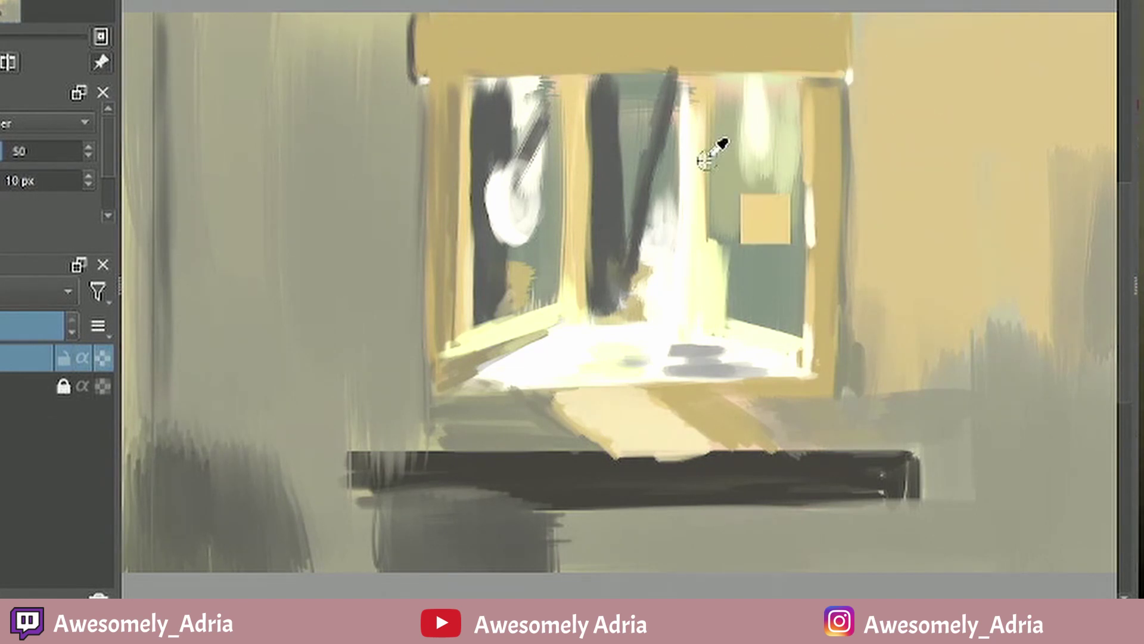
mouse_move(688, 152)
left_mouse_down()
mouse_move(687, 106)
mouse_move(693, 182)
left_mouse_up()
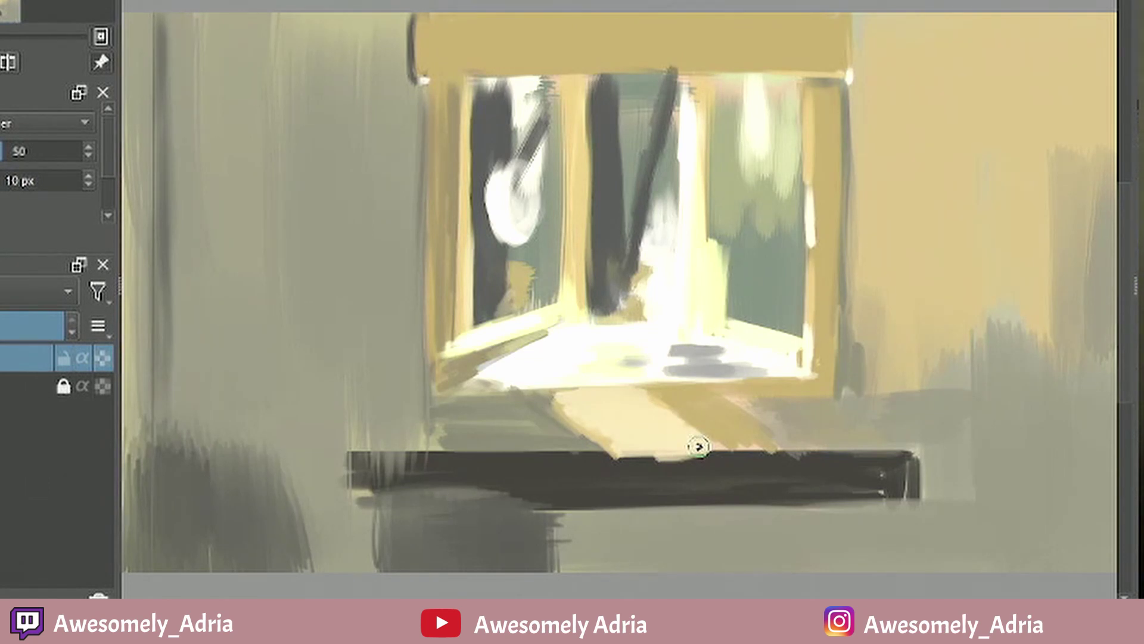
Step: Paint a dark strip along the canvas bottom and a brown draped shape above it with reddish-brown strokes
mouse_move(332, 544)
left_mouse_down()
mouse_move(970, 577)
mouse_move(937, 544)
mouse_move(954, 551)
left_mouse_up()
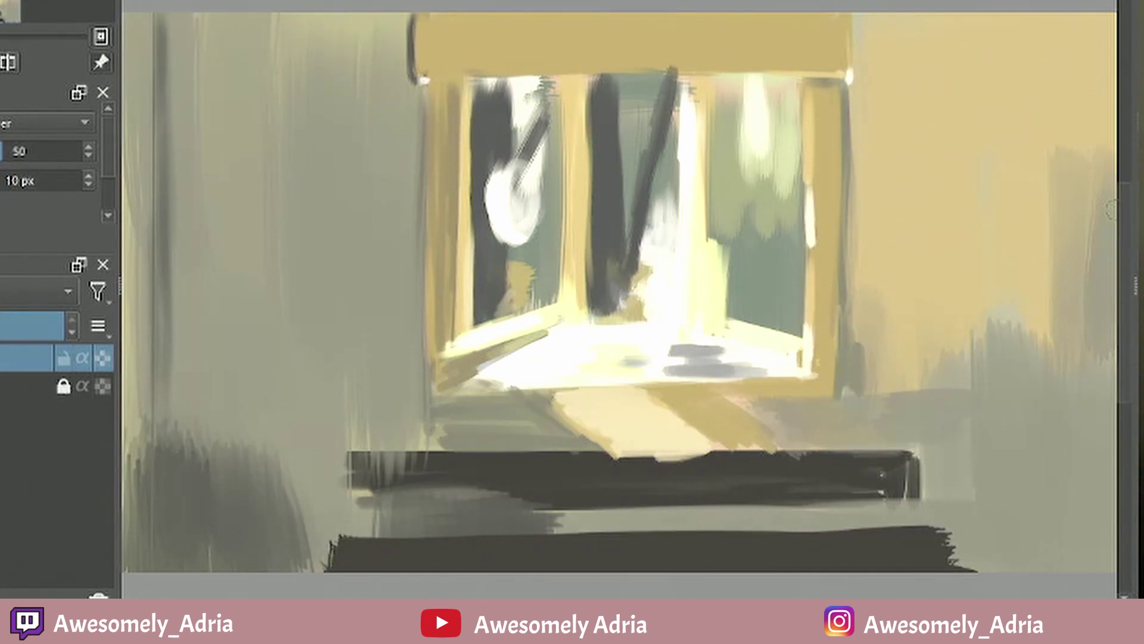
mouse_move(378, 488)
left_mouse_down()
mouse_move(431, 453)
mouse_move(442, 516)
mouse_move(631, 467)
mouse_move(604, 460)
mouse_move(611, 481)
mouse_move(950, 562)
left_mouse_up()
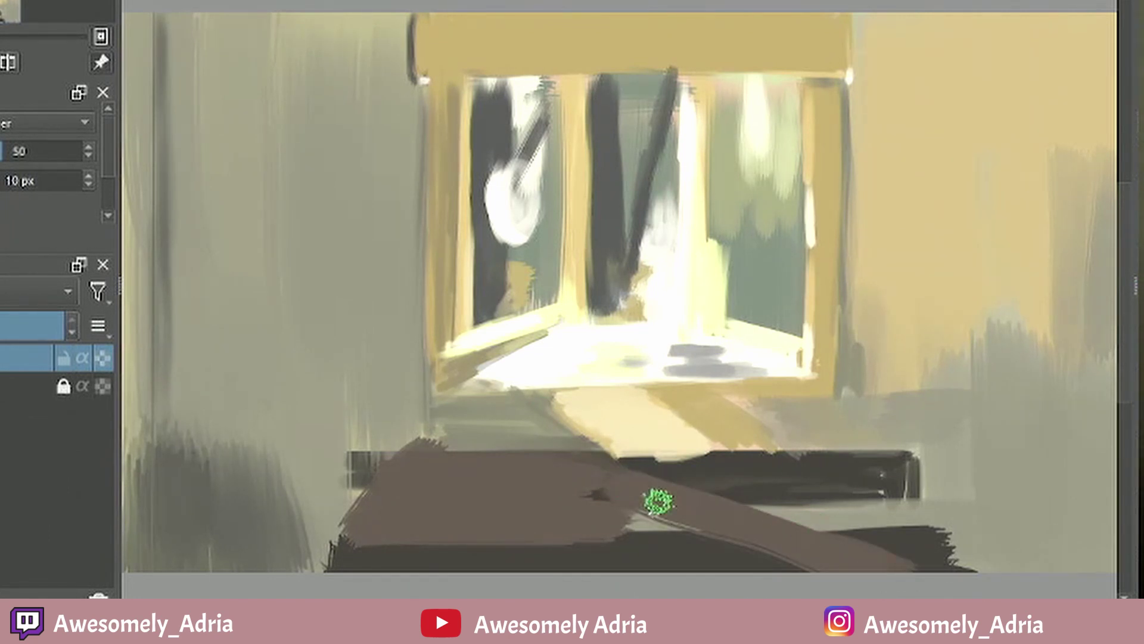
mouse_move(658, 503)
left_mouse_down()
mouse_move(485, 531)
mouse_move(468, 455)
left_mouse_up()
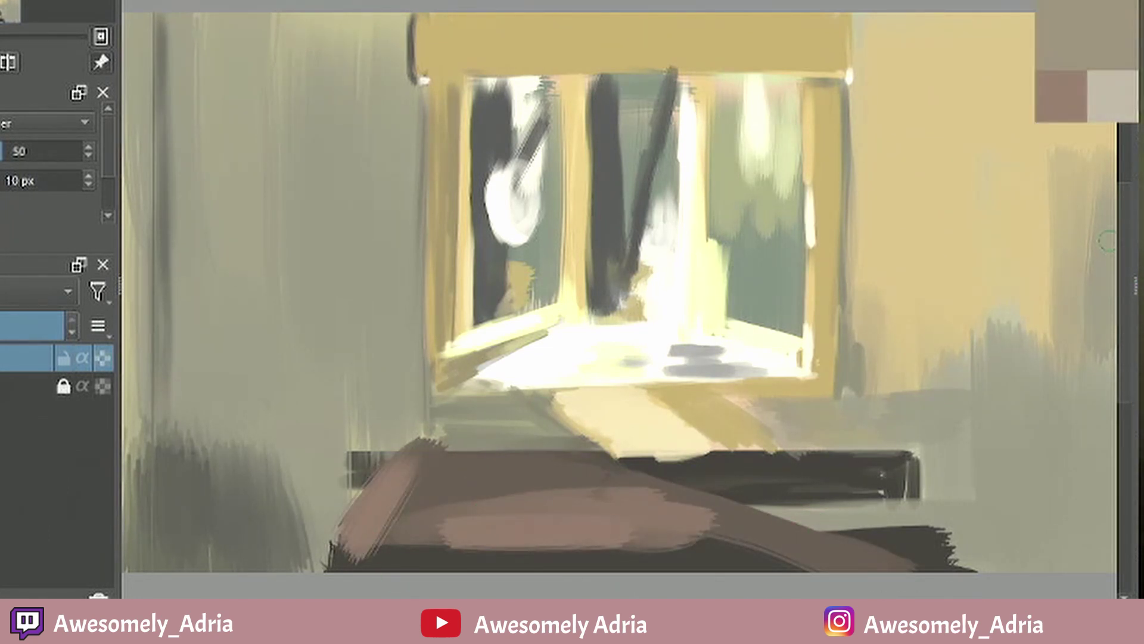
mouse_move(402, 525)
left_mouse_down()
mouse_move(432, 452)
mouse_move(376, 524)
left_mouse_up()
Step: Cover most of the brown draped shape with light greyish beige strokes
left_click(1106, 156, "ctrl")
mouse_move(444, 468)
left_mouse_down()
mouse_move(543, 461)
mouse_move(497, 460)
mouse_move(644, 484)
left_mouse_up()
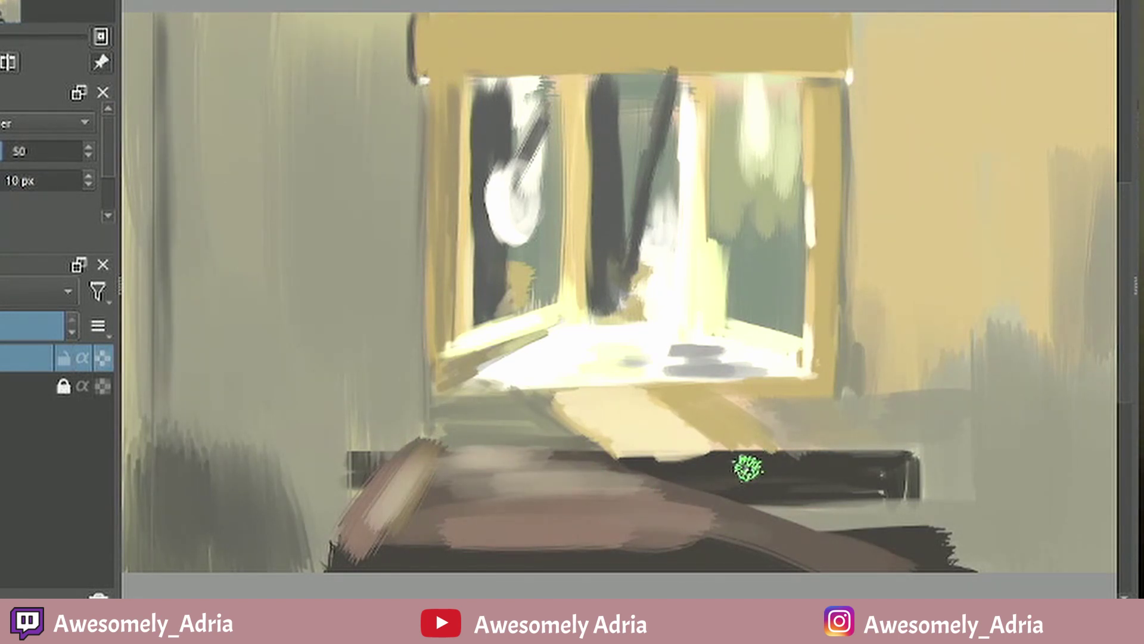
left_click_drag(735, 542, 595, 534)
left_click_drag(584, 478, 801, 538)
left_click_drag(768, 539, 514, 533)
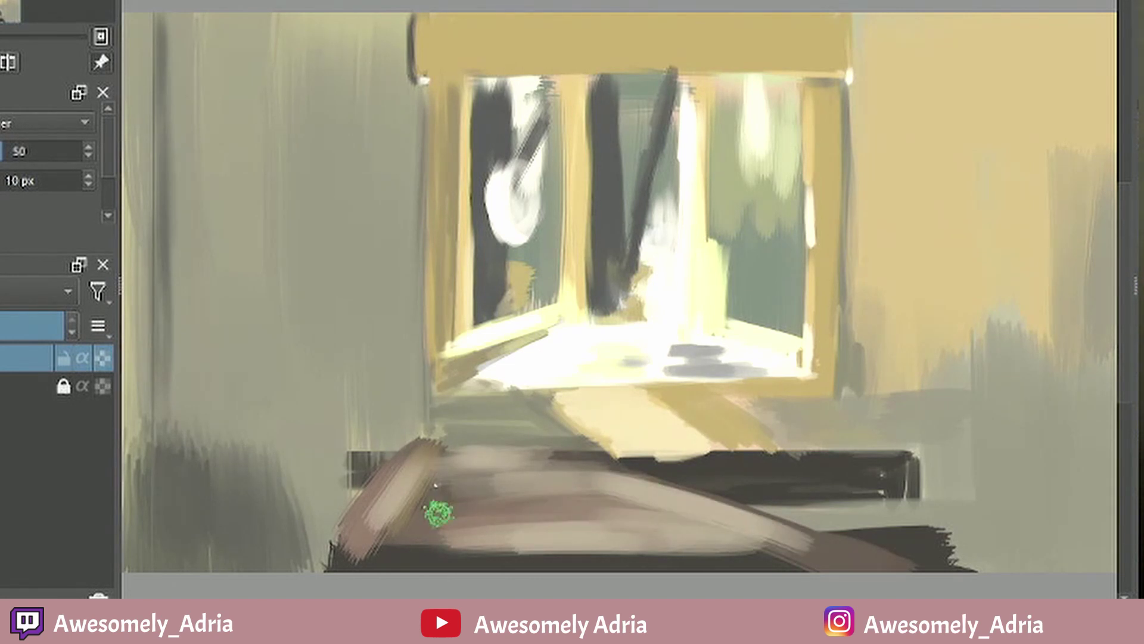
mouse_move(439, 512)
left_mouse_down()
mouse_move(440, 470)
mouse_move(549, 463)
mouse_move(685, 489)
left_mouse_up()
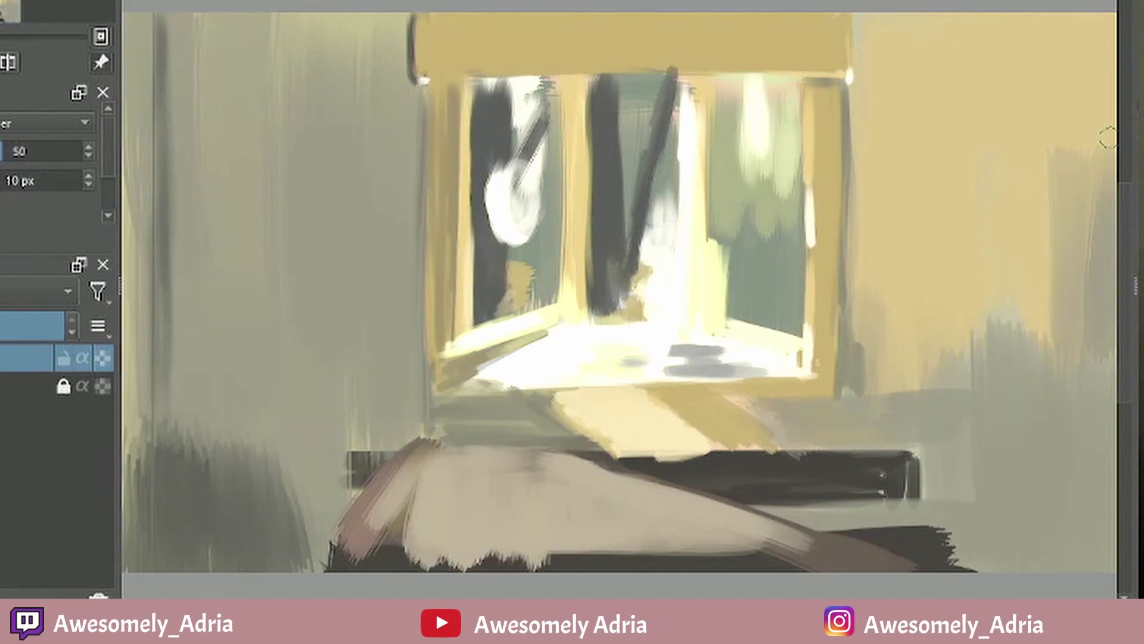
Step: Paint bright yellow strokes along the right slope and end of the draped shape
left_click(1109, 137, "ctrl")
mouse_move(912, 503)
left_mouse_down()
mouse_move(935, 520)
mouse_move(725, 480)
mouse_move(954, 554)
left_mouse_up()
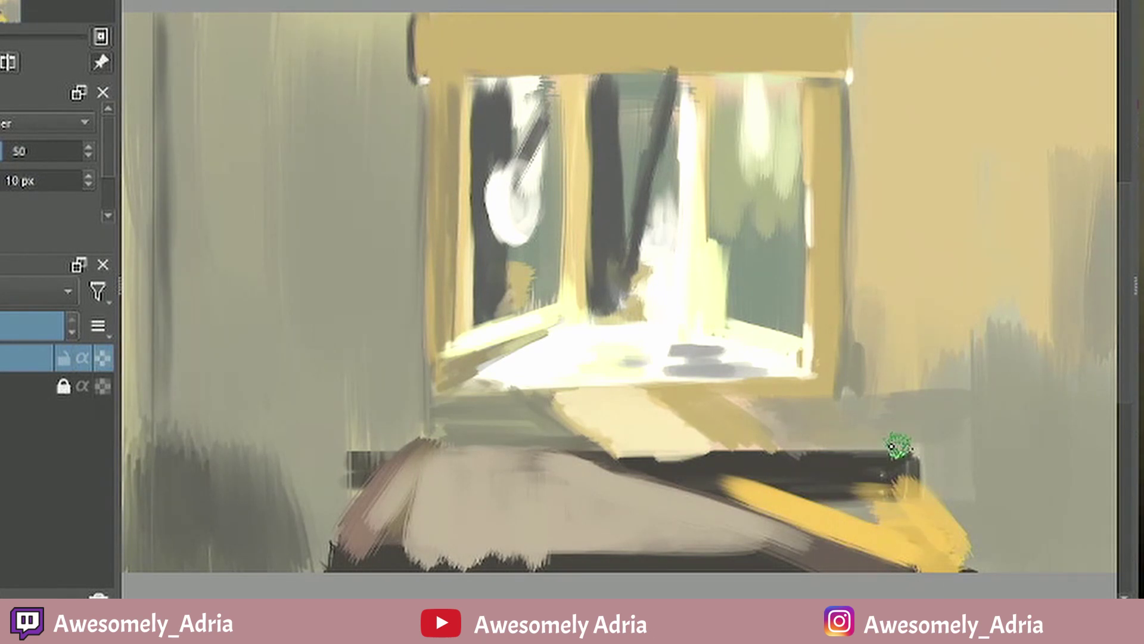
Step: Extend the bright yellow area over the dark strip and add pale yellow highlights to its upper part and right side
mouse_move(899, 446)
left_mouse_down()
mouse_move(918, 493)
mouse_move(898, 517)
mouse_move(722, 464)
mouse_move(824, 471)
mouse_move(902, 515)
mouse_move(860, 497)
left_mouse_up()
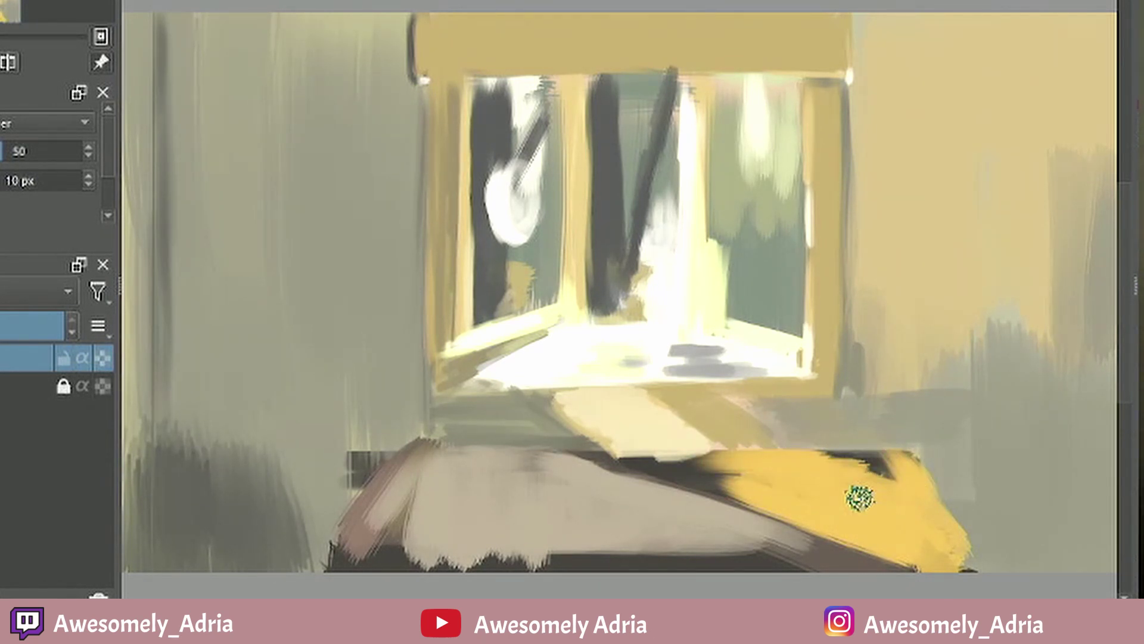
left_click(1107, 356, "ctrl")
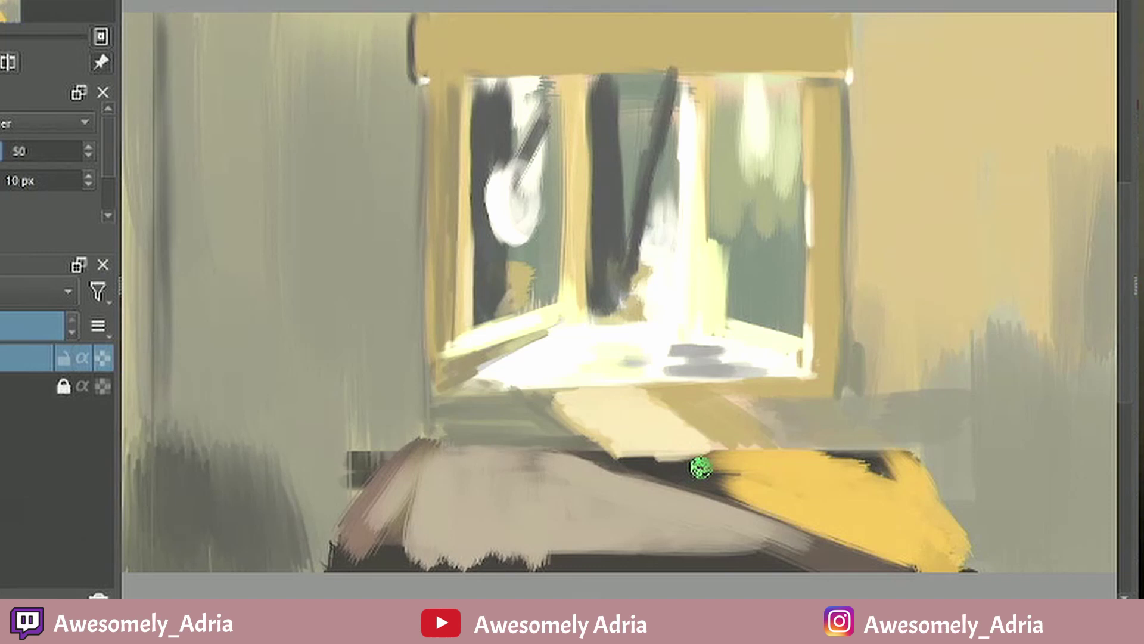
mouse_move(703, 467)
left_mouse_down()
mouse_move(674, 456)
mouse_move(623, 464)
mouse_move(795, 475)
left_mouse_up()
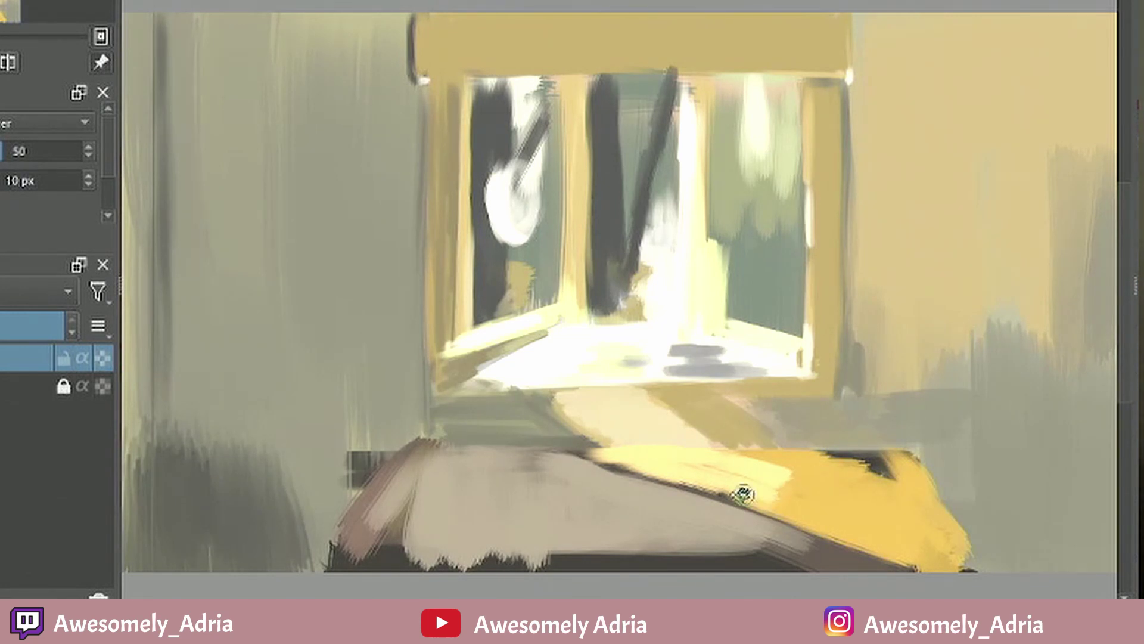
left_click_drag(843, 493, 887, 499)
left_click_drag(653, 450, 746, 475)
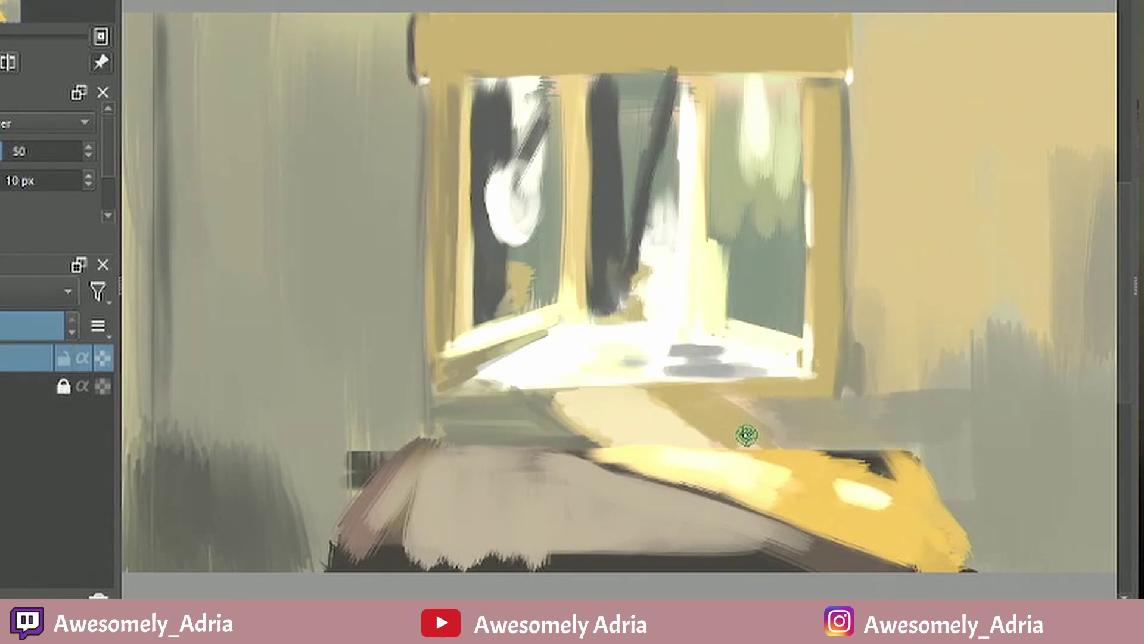
Step: Add a dark accent at the yellow area's upper right corner and trim the foreground shape's sides into straight slanted edges
mouse_move(876, 462)
left_mouse_down()
mouse_move(843, 455)
mouse_move(906, 473)
mouse_move(825, 455)
left_mouse_up()
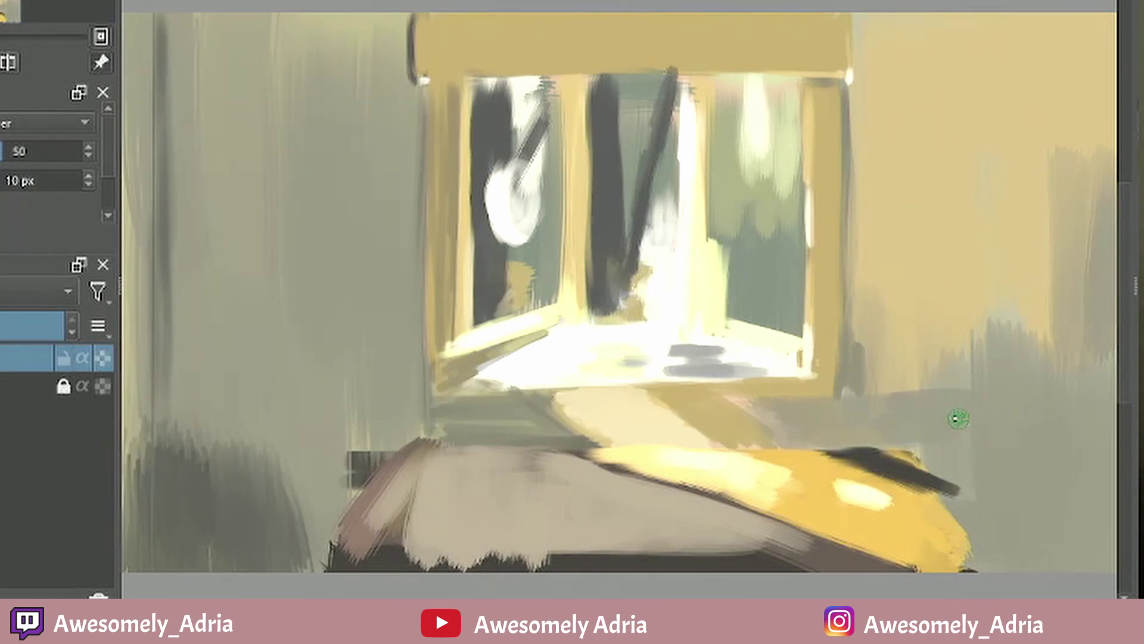
left_click_drag(905, 456, 968, 533)
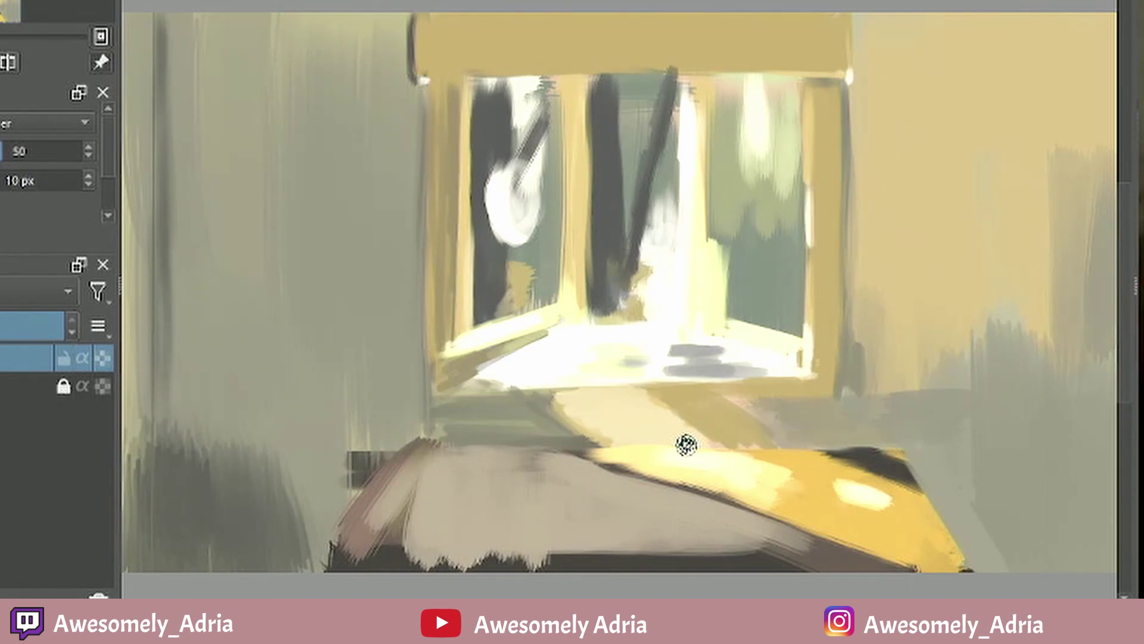
mouse_move(357, 477)
left_mouse_down()
mouse_move(342, 516)
mouse_move(368, 506)
mouse_move(348, 473)
mouse_move(408, 502)
mouse_move(346, 553)
left_mouse_up()
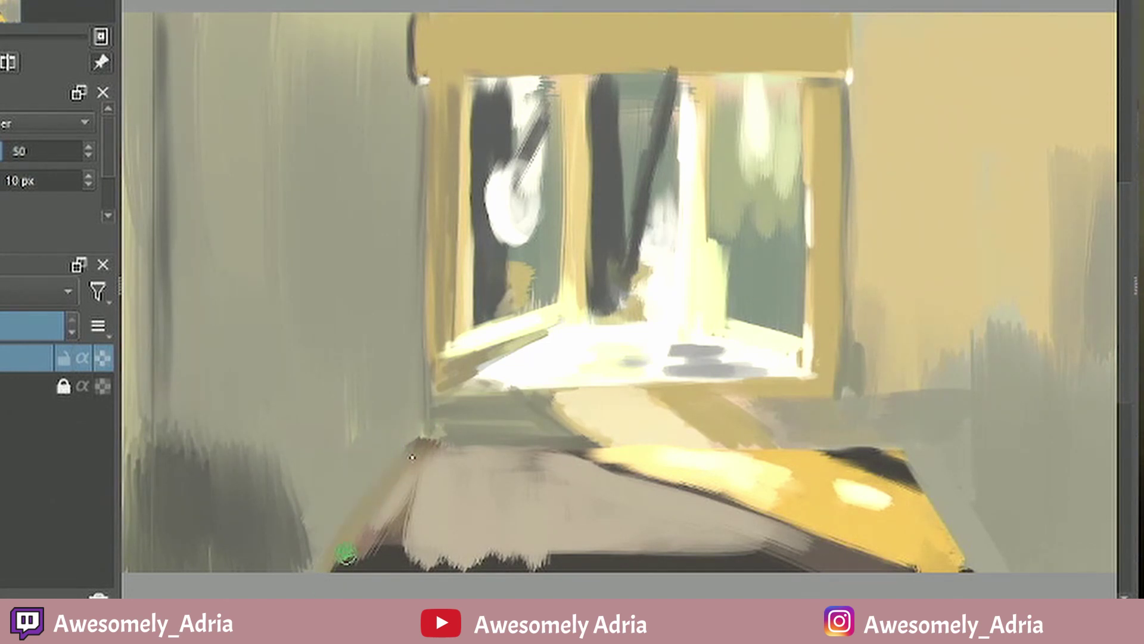
left_click_drag(423, 494, 407, 509)
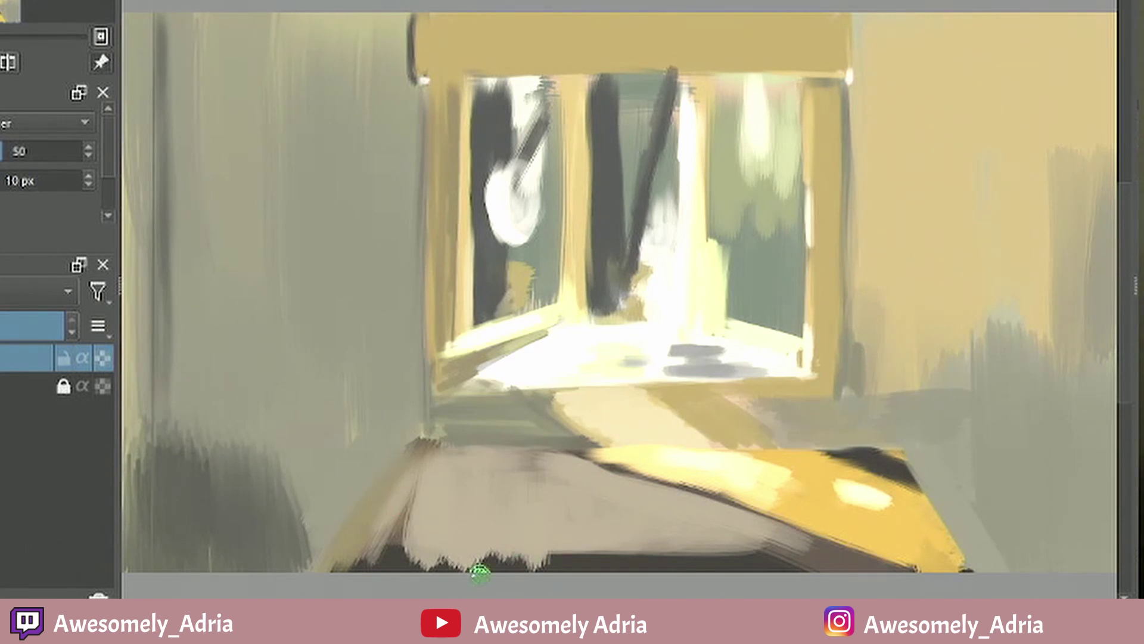
Step: Paint an even dark grey band along the front edge of the foreground shape, covering its ragged lower edge
left_click_drag(412, 560, 918, 563)
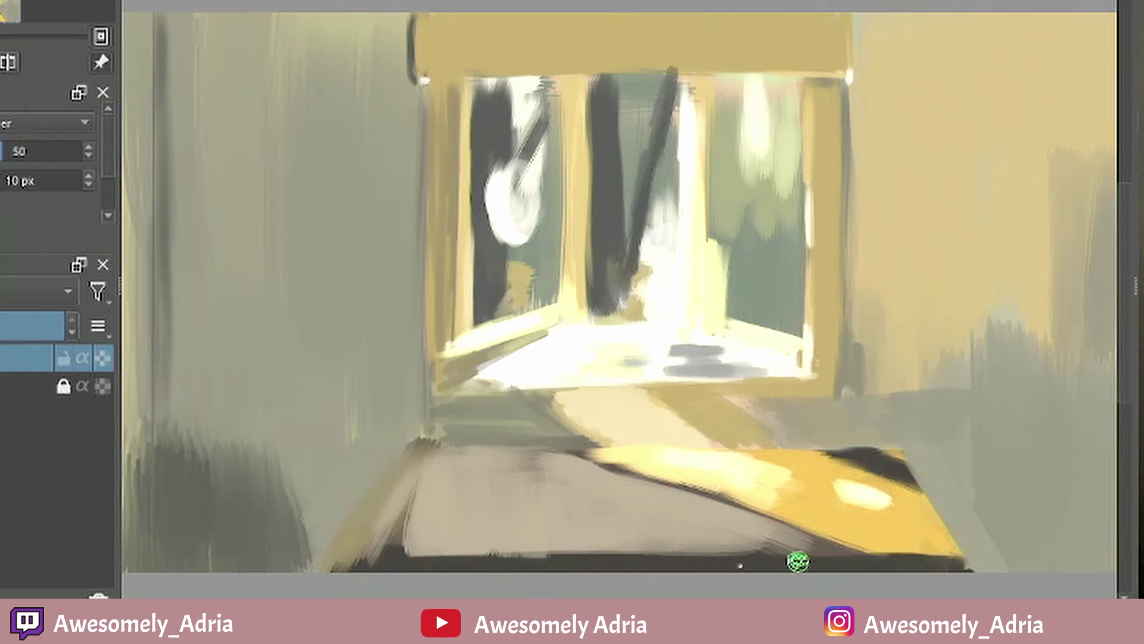
left_click_drag(355, 549, 624, 559)
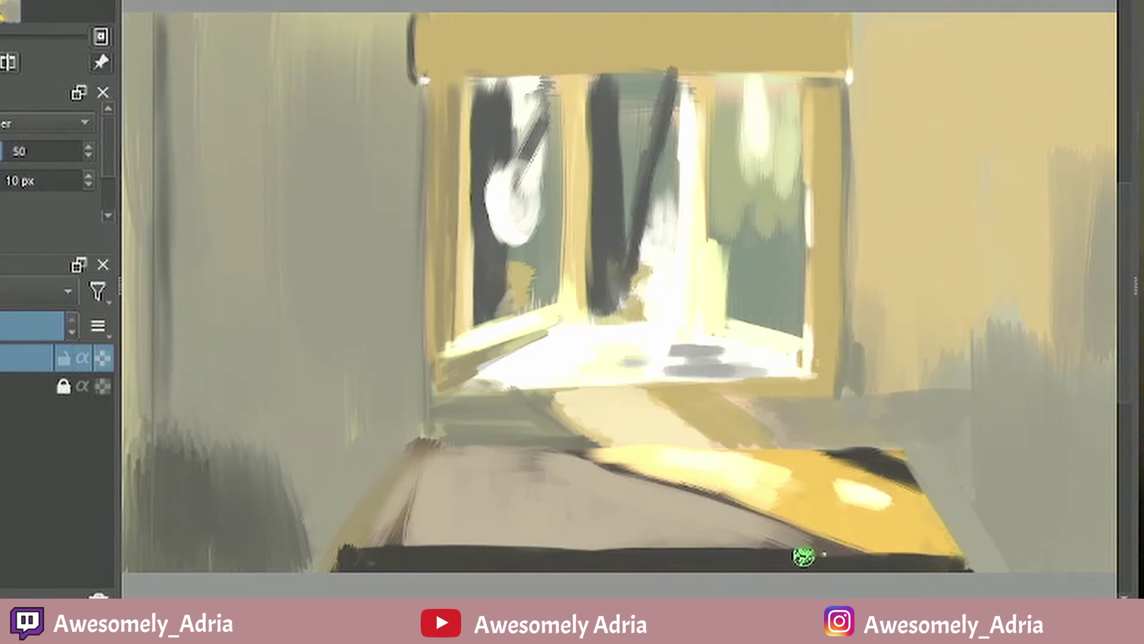
left_click_drag(754, 561, 933, 560)
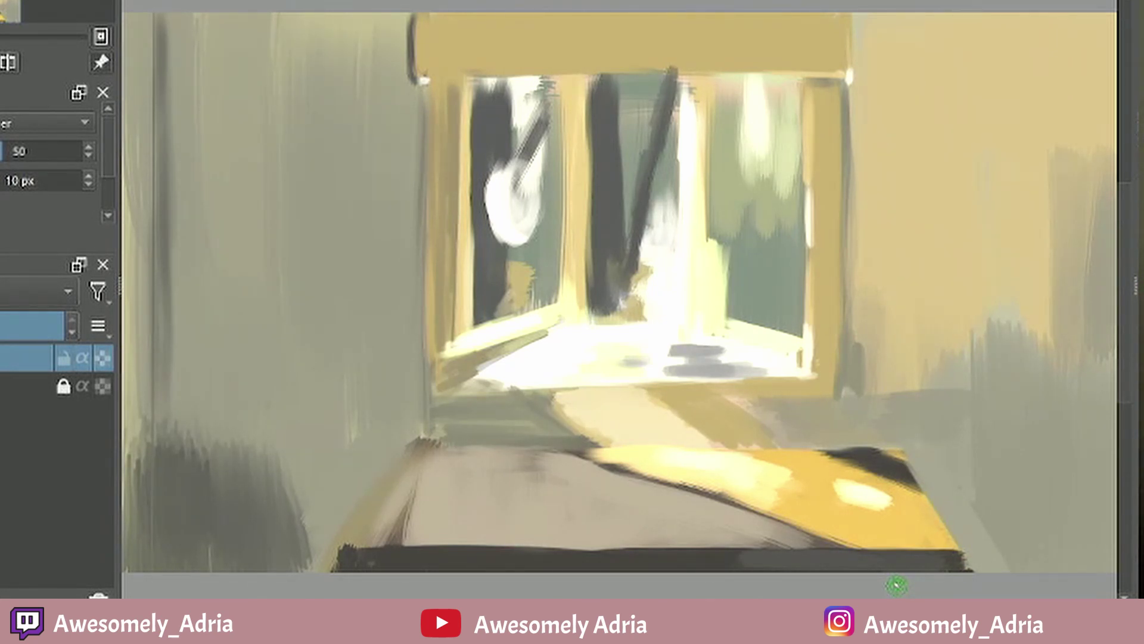
left_click_drag(402, 562, 733, 564)
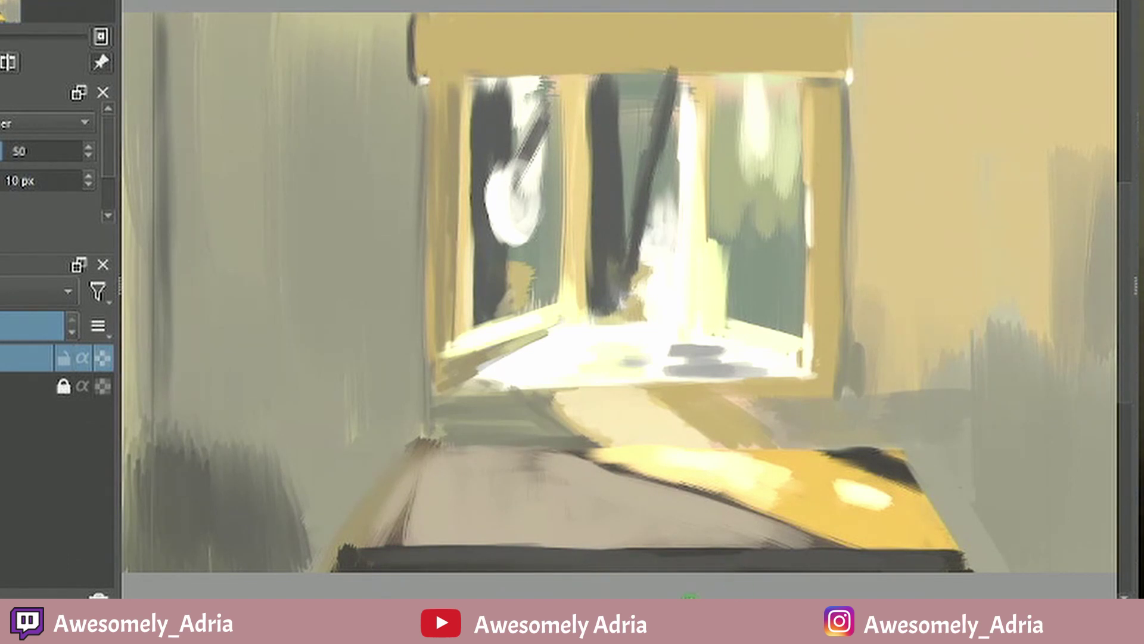
mouse_move(633, 577)
left_mouse_down()
mouse_move(371, 552)
mouse_move(704, 554)
mouse_move(357, 563)
mouse_move(614, 569)
left_mouse_up()
Step: Paint a dark grey shadow below the window's lower left corner, redoing the first attempt, and darken the frame's outer left edge
left_click_drag(463, 395, 464, 425)
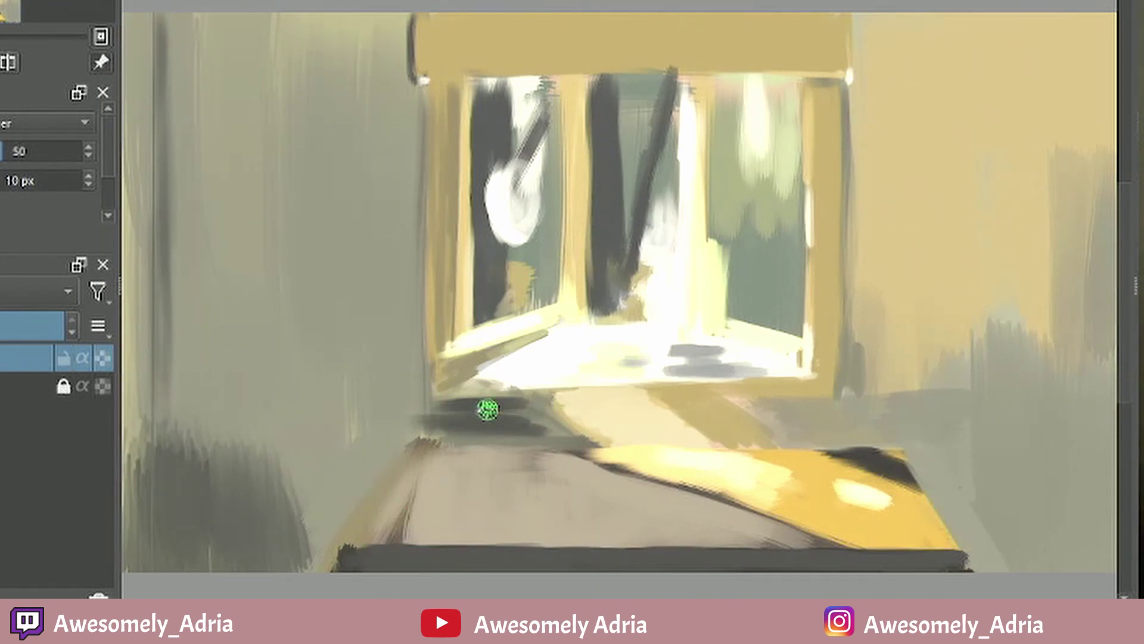
key("ctrl+z")
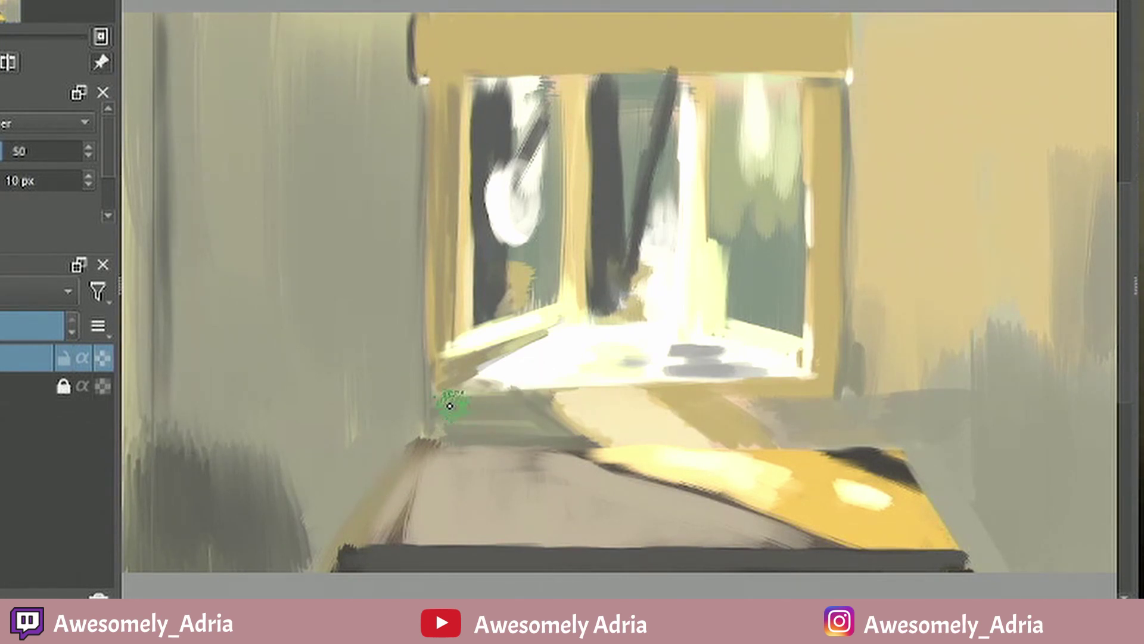
mouse_move(450, 406)
left_mouse_down()
mouse_move(511, 404)
mouse_move(468, 424)
mouse_move(536, 429)
left_mouse_up()
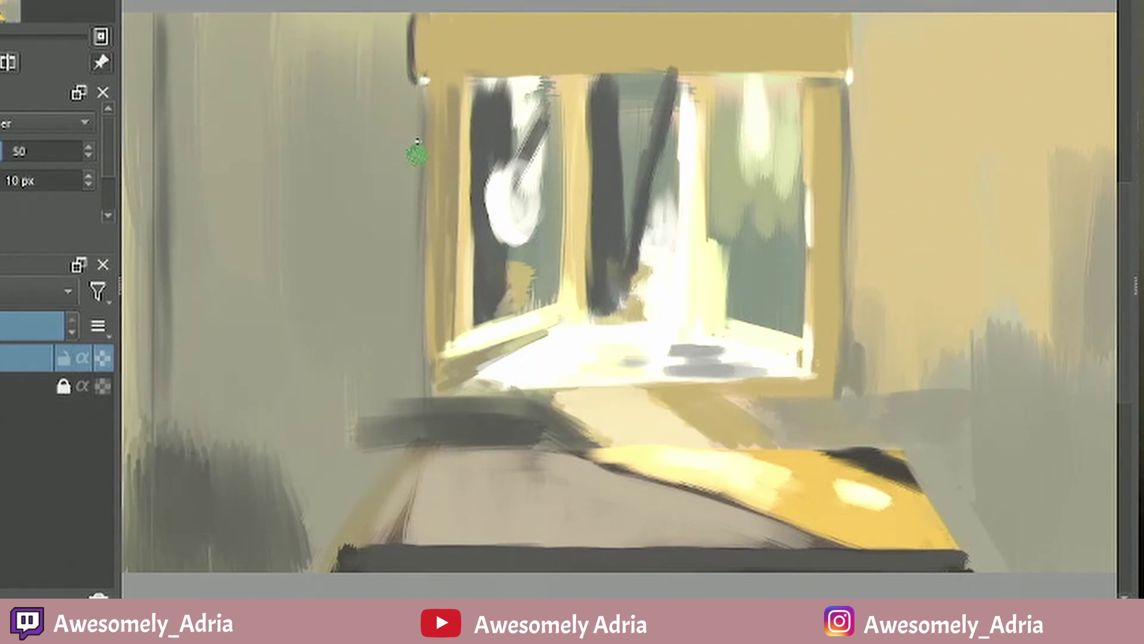
left_click_drag(417, 154, 441, 361)
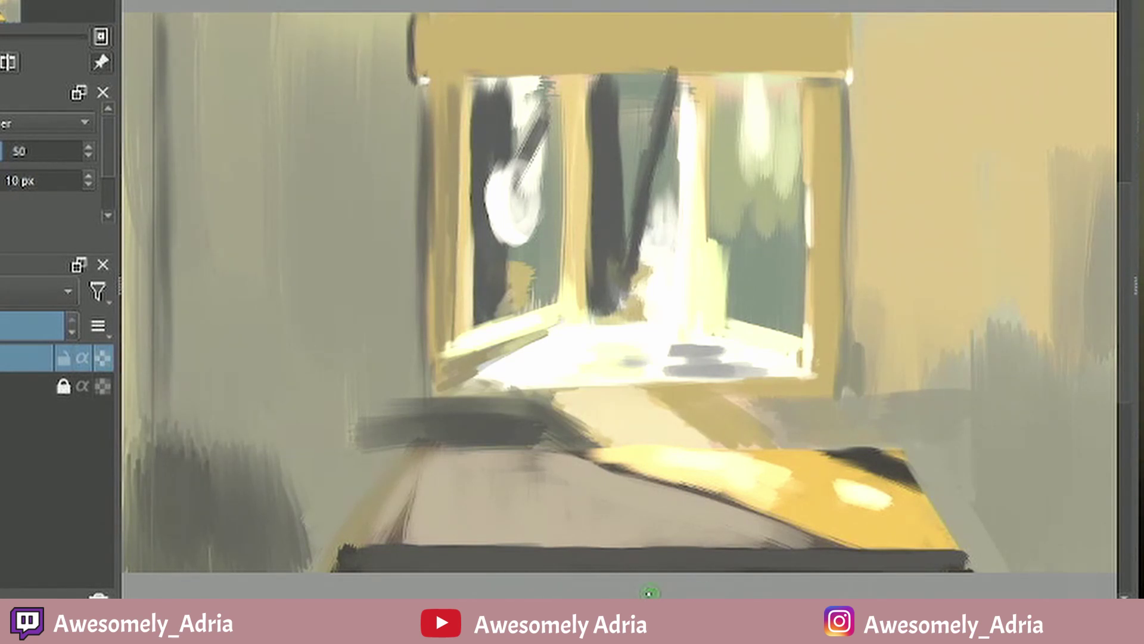
Step: Soften the shadows on the lower left wall with grey and paint a dark vertical stroke near the right wall's outer edge
left_click(1111, 88)
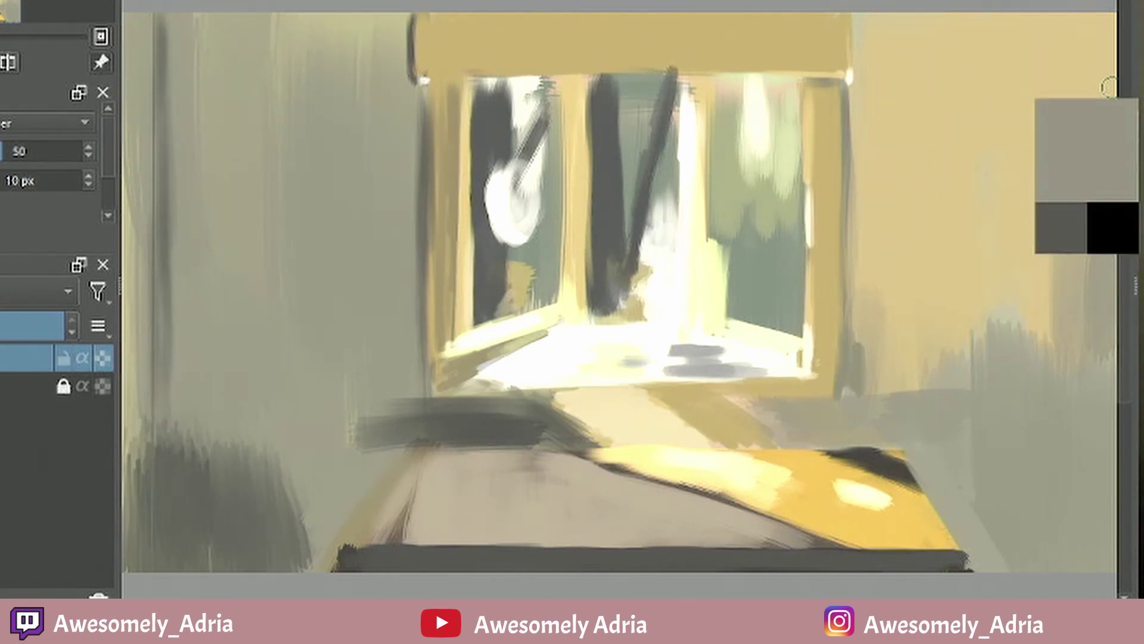
mouse_move(404, 381)
left_mouse_down()
mouse_move(384, 447)
mouse_move(339, 488)
left_mouse_up()
left_click_drag(281, 468, 301, 557)
mouse_move(202, 426)
left_mouse_down()
mouse_move(185, 498)
mouse_move(271, 514)
left_mouse_up()
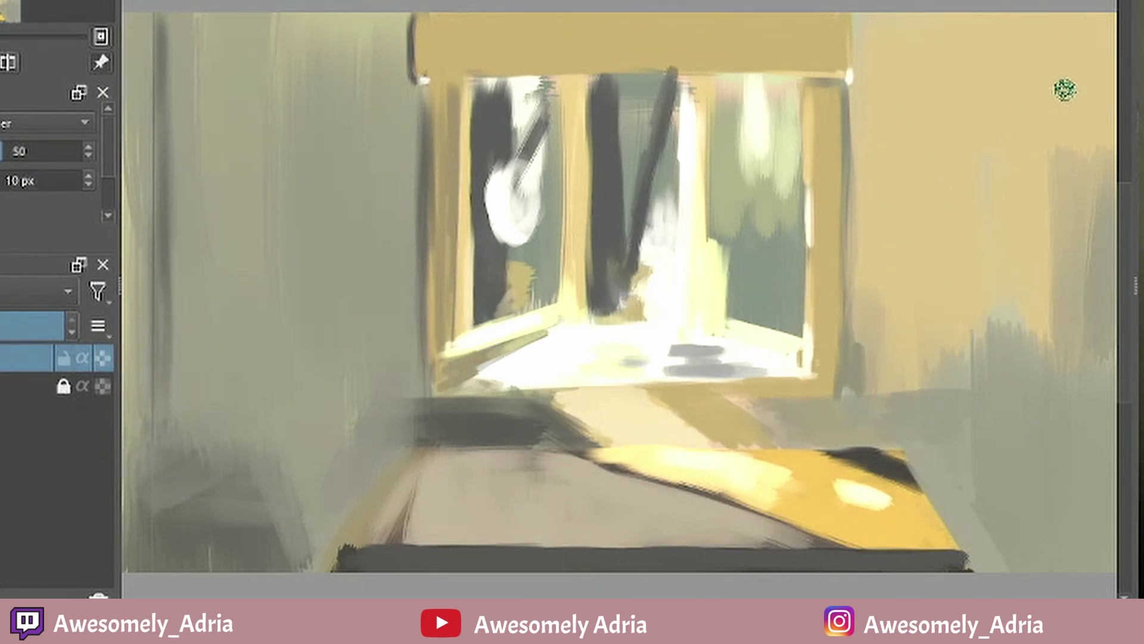
mouse_move(1064, 133)
left_mouse_down()
mouse_move(1090, 24)
mouse_move(1101, 177)
mouse_move(1088, 23)
left_mouse_up()
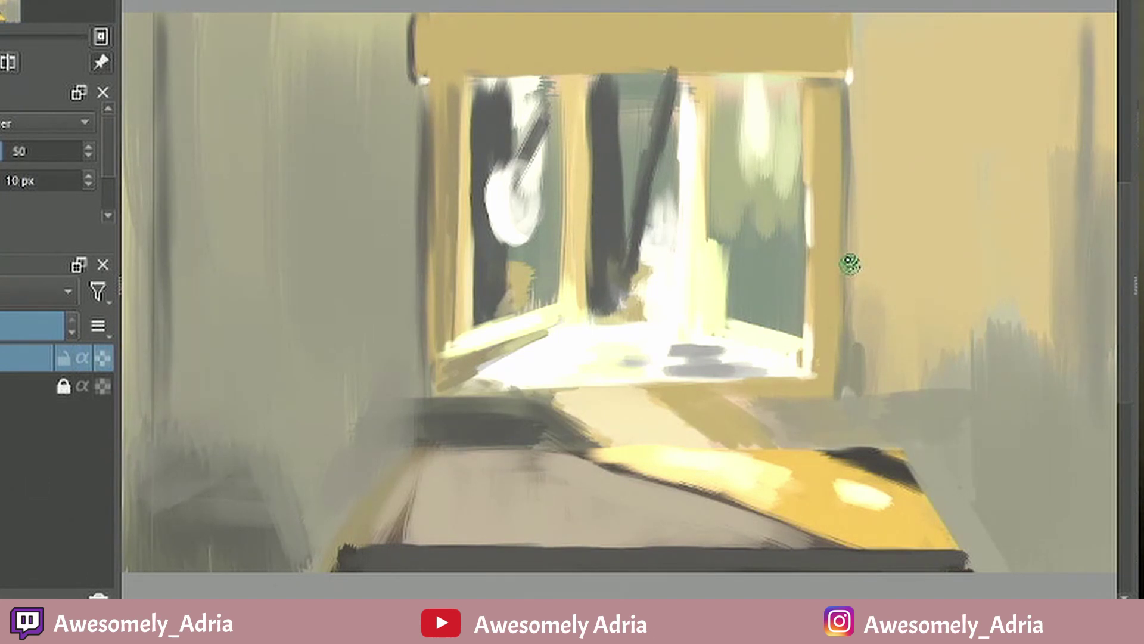
Step: Brighten the sunlit patches below the window with pale yellow and clean up the boundary between the beige and yellow areas
left_click_drag(432, 415, 406, 413)
mouse_move(633, 401)
left_mouse_down()
mouse_move(646, 437)
mouse_move(712, 461)
left_mouse_up()
left_click_drag(614, 459, 705, 459)
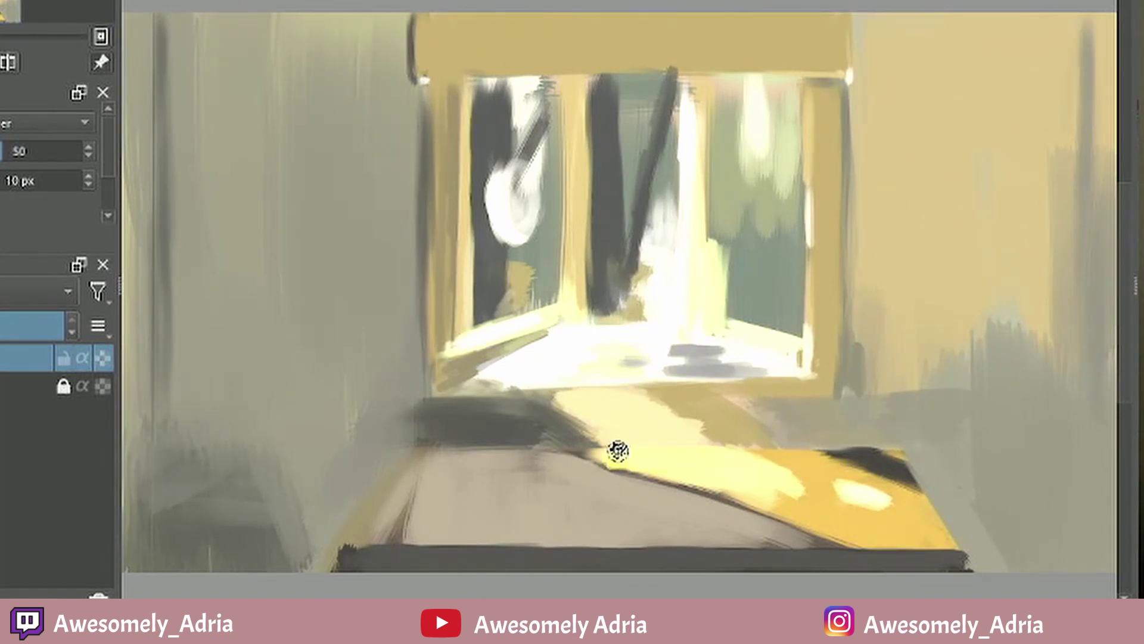
mouse_move(615, 453)
left_mouse_down()
mouse_move(710, 473)
mouse_move(590, 457)
mouse_move(812, 543)
left_mouse_up()
key("ctrl+z")
mouse_move(820, 451)
left_mouse_down()
mouse_move(886, 449)
mouse_move(863, 462)
left_mouse_up()
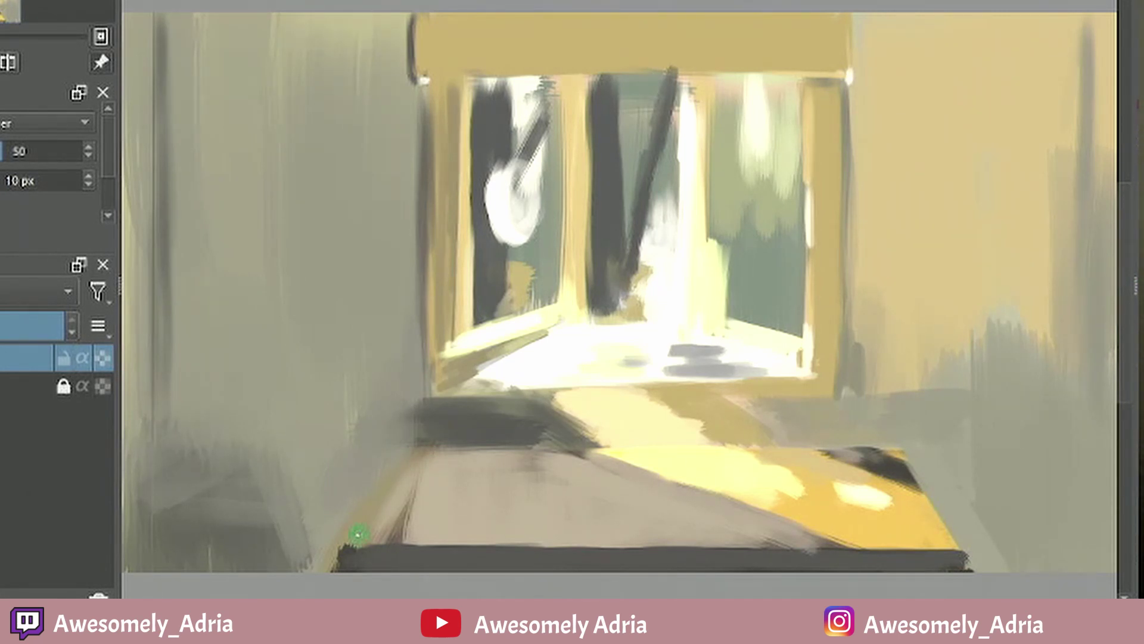
left_click_drag(362, 552, 377, 553)
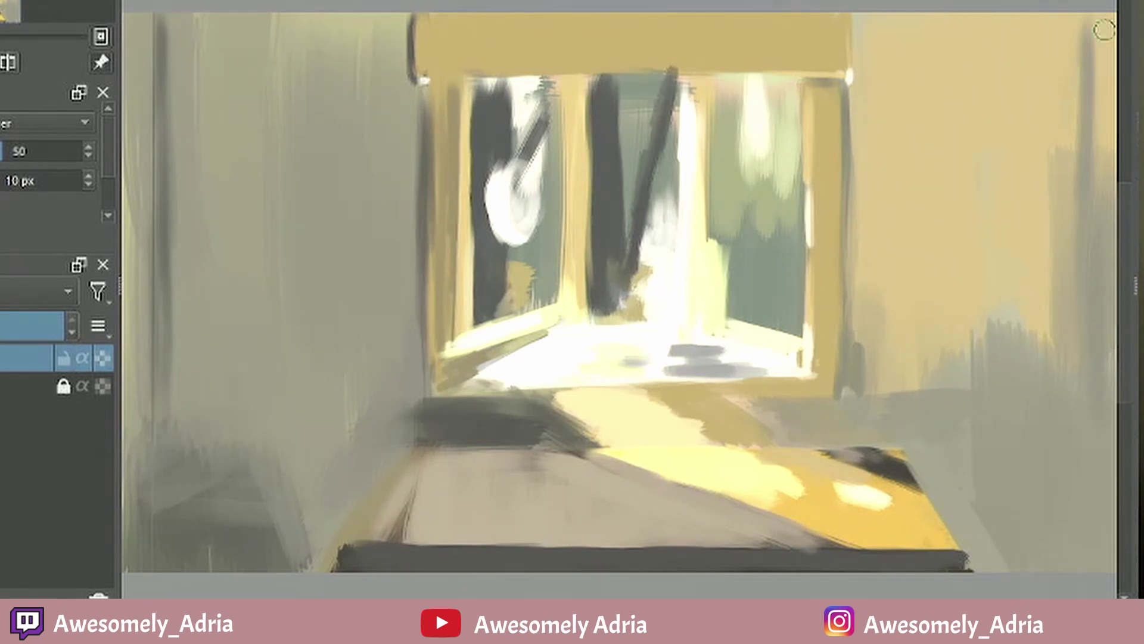
Step: Retouch the window frame's right side, the left pane's edge and the wall beside and below the frame with muted tones
left_click(1142, 42)
left_click(1142, 53)
left_click(1143, 42)
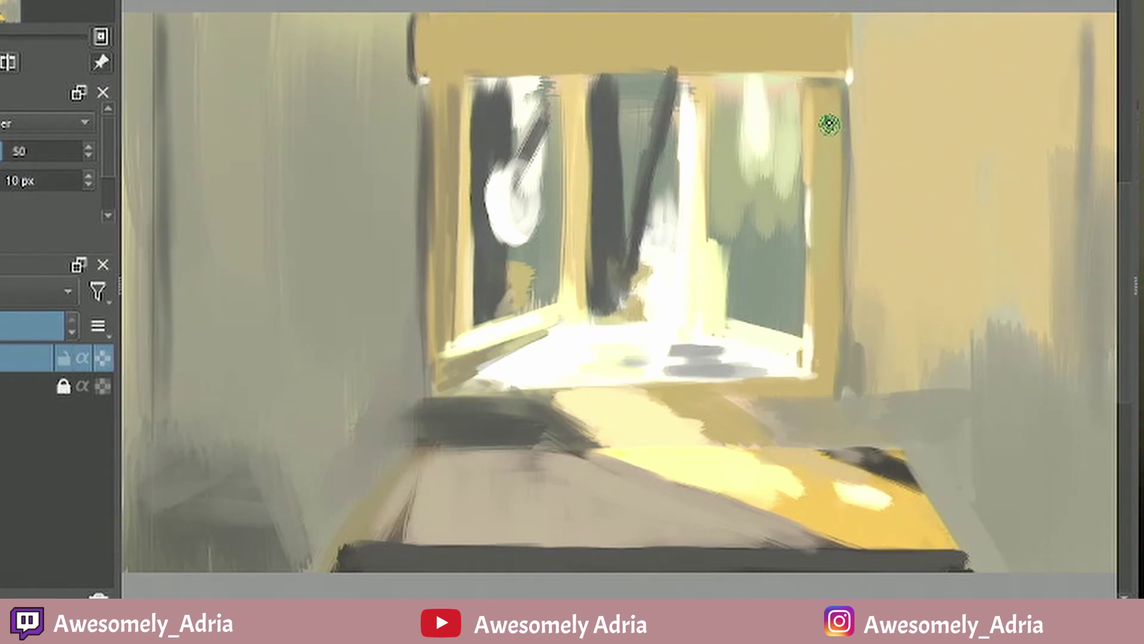
left_click_drag(847, 131, 857, 283)
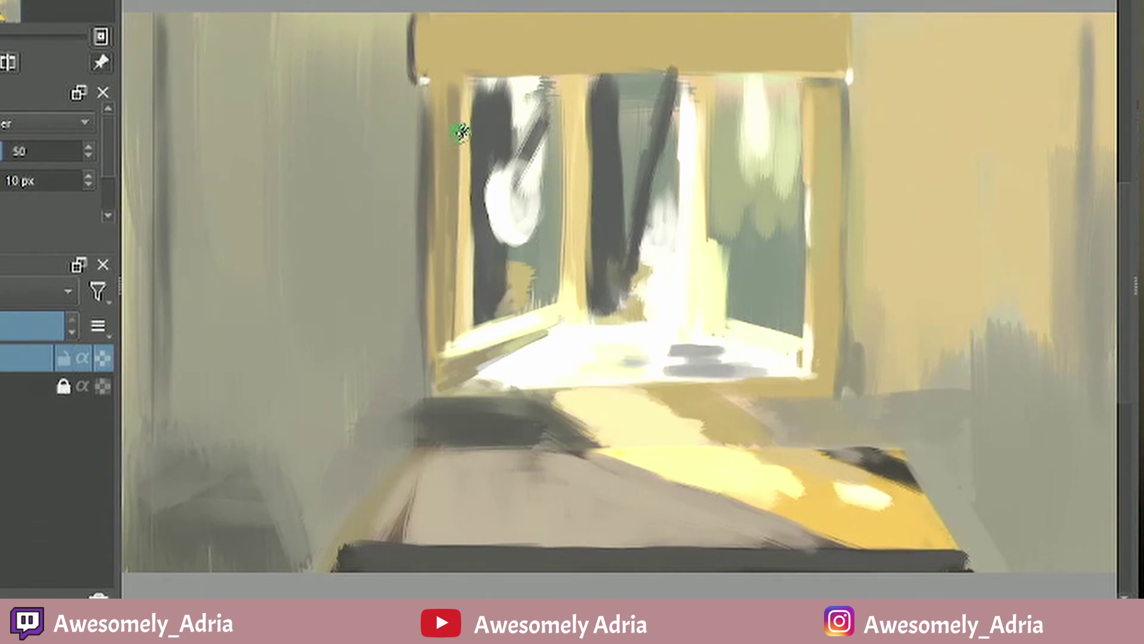
left_click_drag(478, 174, 471, 319)
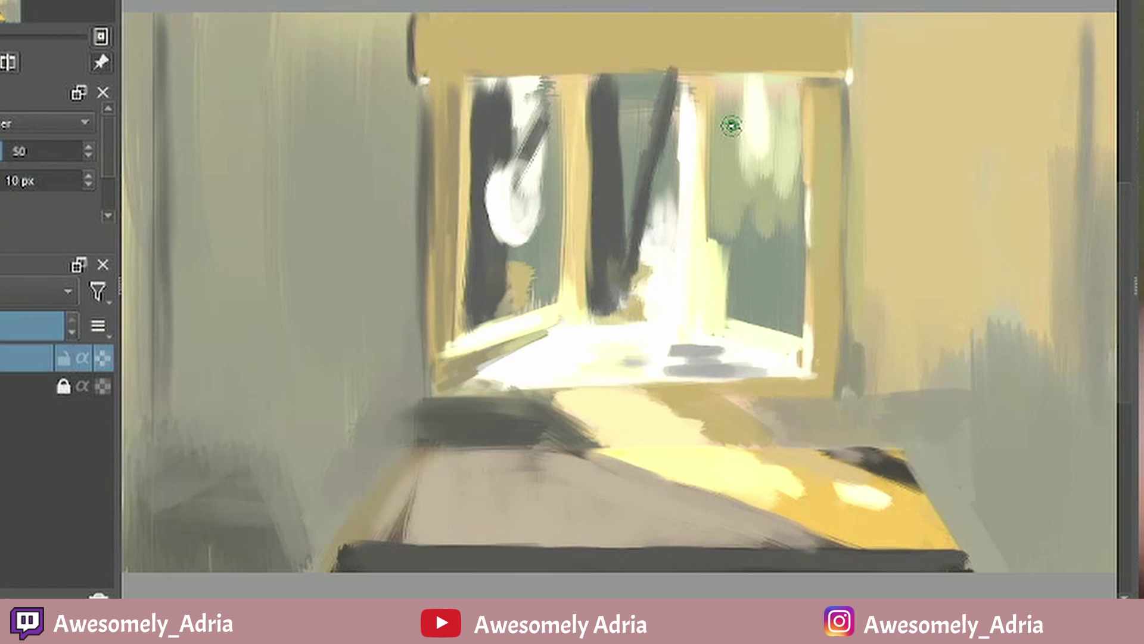
left_click_drag(870, 411, 865, 138)
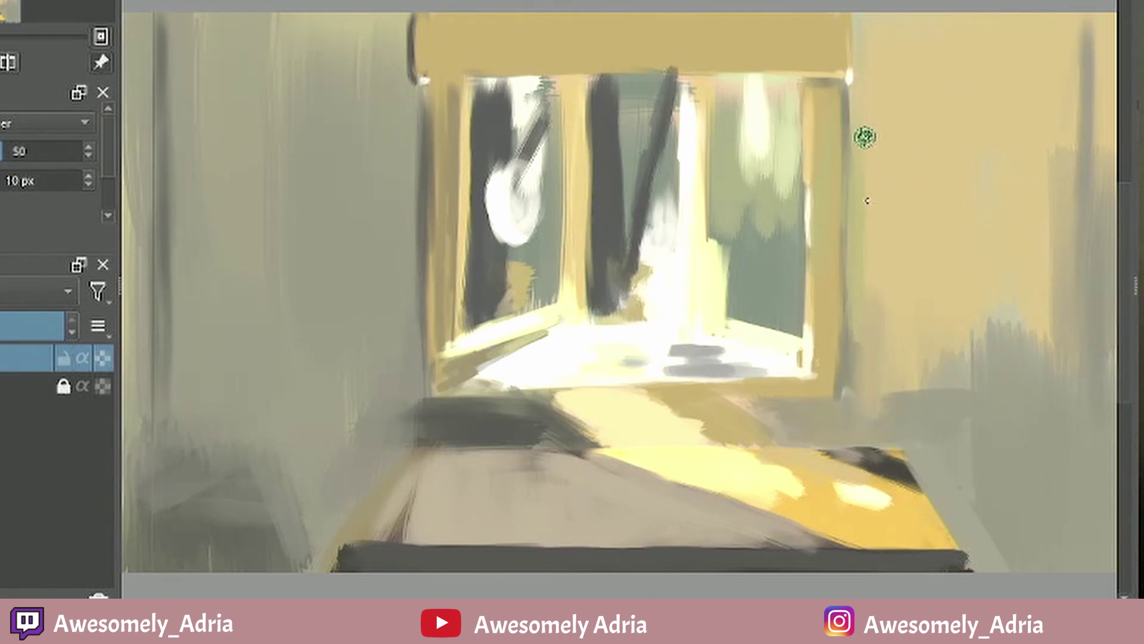
left_click_drag(816, 401, 759, 391)
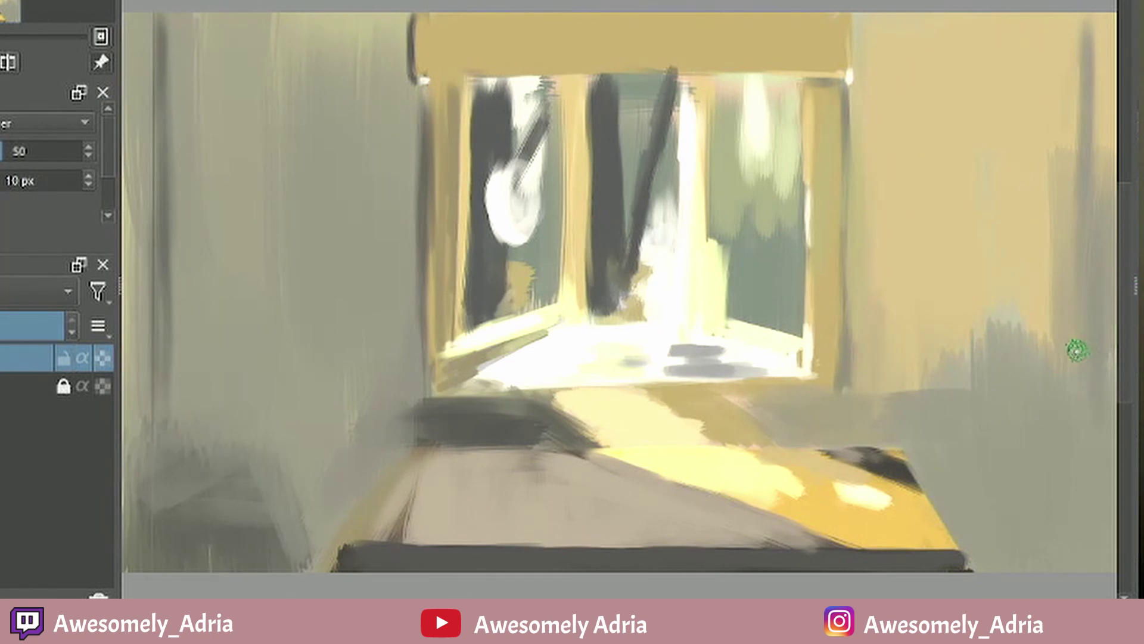
Step: Blend the ragged shadow edge on the right wall into the sunlit area and darken the lower left wall corner
left_click_drag(1013, 335, 953, 393)
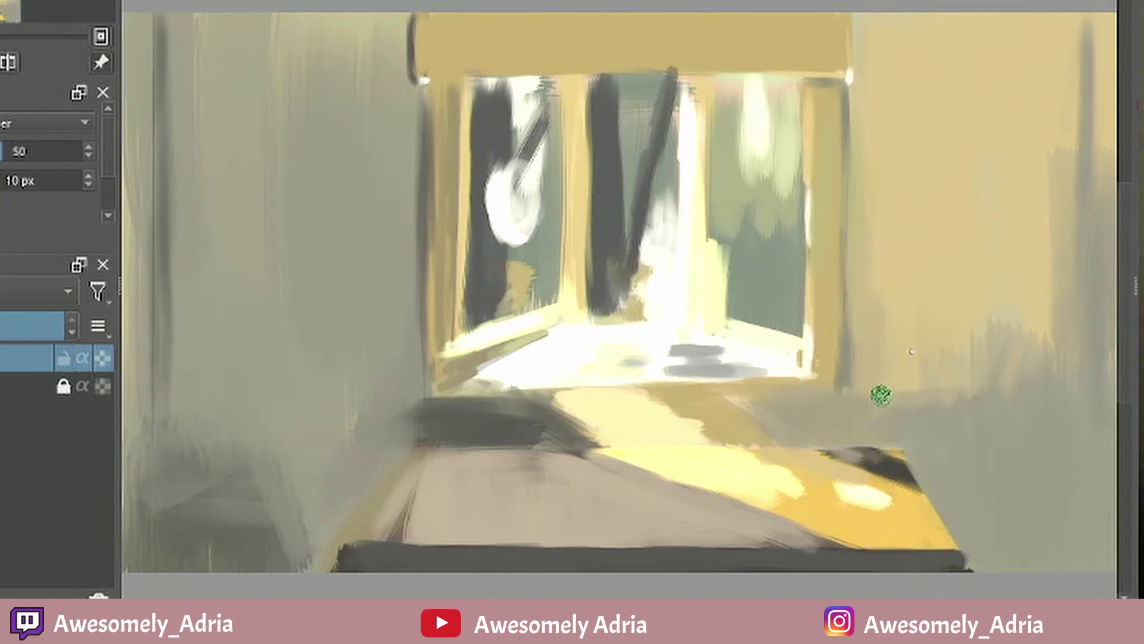
left_click(1060, 363, "ctrl")
left_click_drag(1020, 361, 1043, 221)
left_click_drag(159, 385, 154, 504)
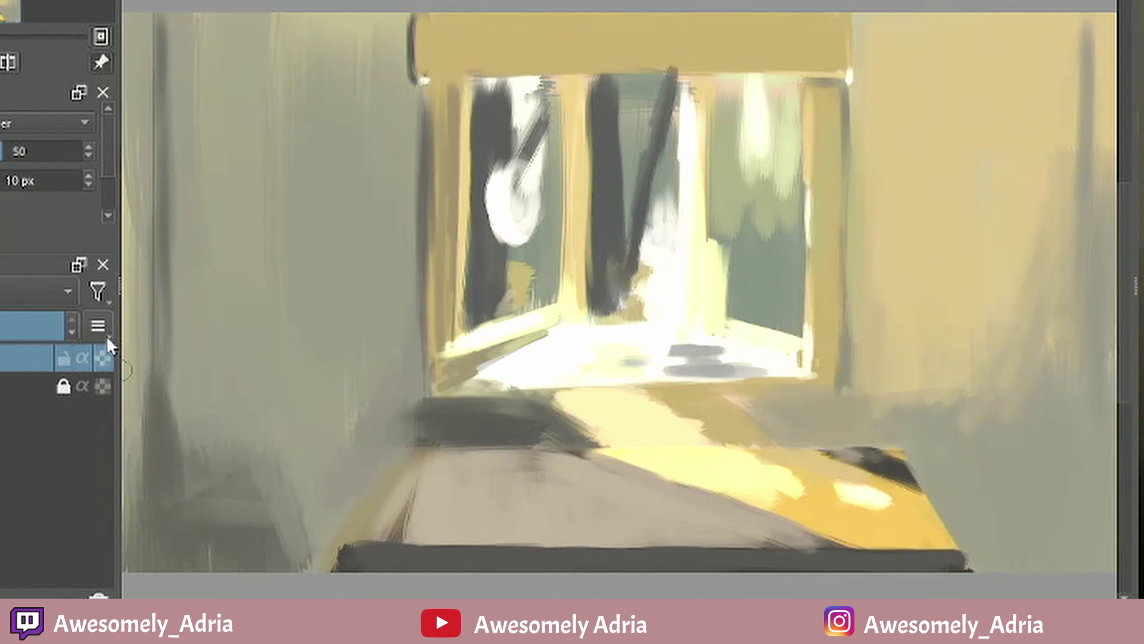
Step: Unlock the lower layer and return to the layer above it
left_click(51, 386)
mouse_move(119, 387)
left_mouse_down()
mouse_move(153, 467)
mouse_move(96, 441)
left_mouse_up()
left_click(39, 386)
key("Page_Up")
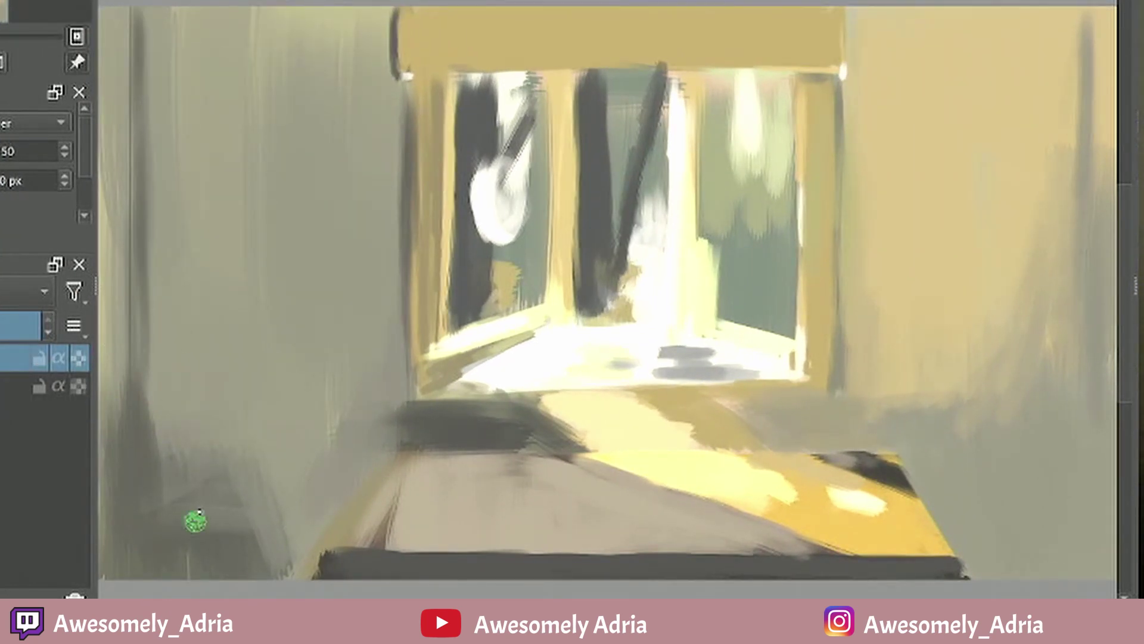
Step: Darken the lower left corner of the canvas and the lower and outer parts of the right wall with grey strokes
left_click_drag(103, 571, 204, 560)
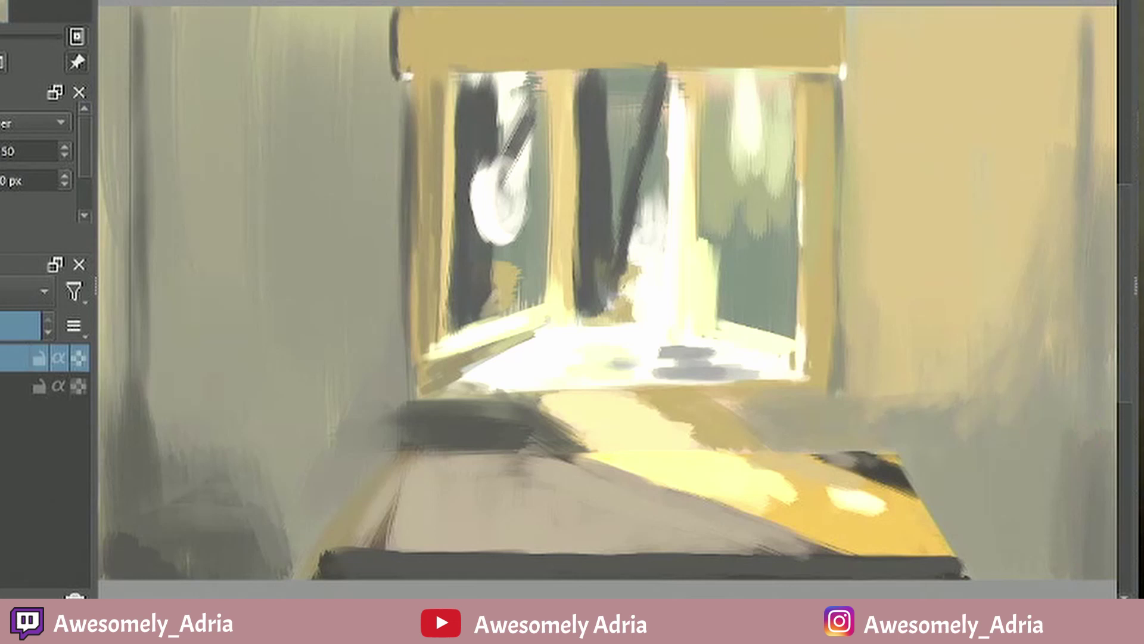
left_click_drag(1071, 360, 1043, 572)
left_click_drag(1028, 432, 993, 574)
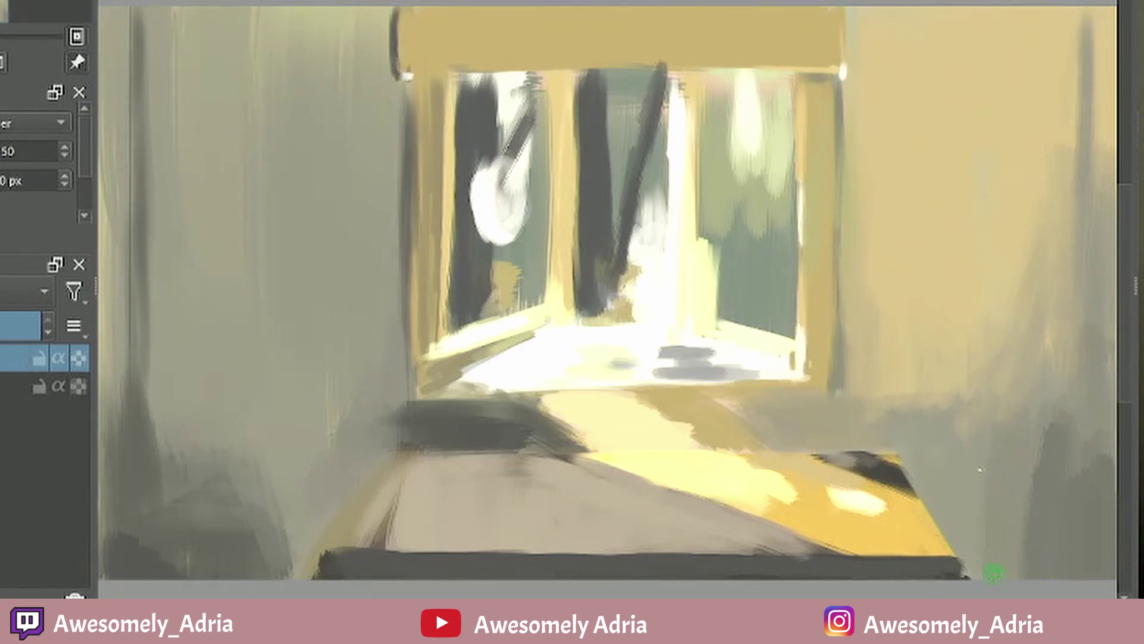
mouse_move(1085, 280)
left_mouse_down()
mouse_move(1075, 373)
mouse_move(1102, 459)
left_mouse_up()
left_click_drag(1071, 179, 1060, 30)
Step: Glaze the sunlit right wall with muted greyish beige vertical strokes sampled from its shaded area, toning down the yellow
left_click(1067, 251, "ctrl")
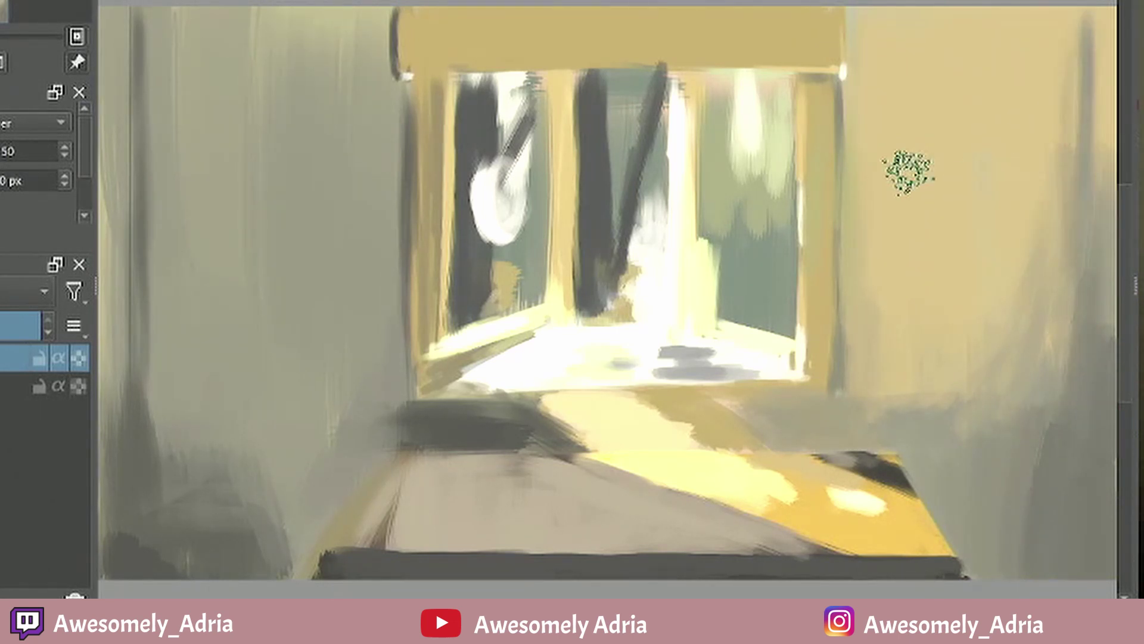
mouse_move(897, 32)
left_mouse_down()
mouse_move(882, 240)
mouse_move(911, 298)
left_mouse_up()
mouse_move(1007, 155)
left_mouse_down()
mouse_move(1017, 276)
mouse_move(983, 33)
mouse_move(946, 74)
mouse_move(917, 252)
left_mouse_up()
left_click_drag(872, 129, 857, 418)
left_click_drag(906, 273, 906, 340)
left_click_drag(1096, 37, 1098, 133)
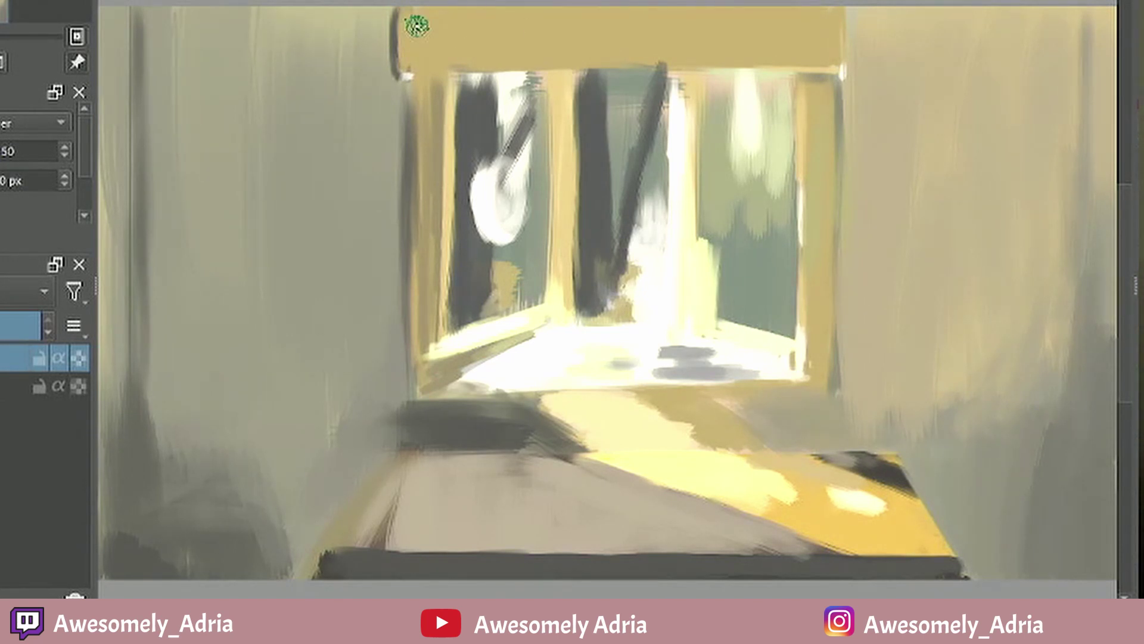
left_click(1142, 59)
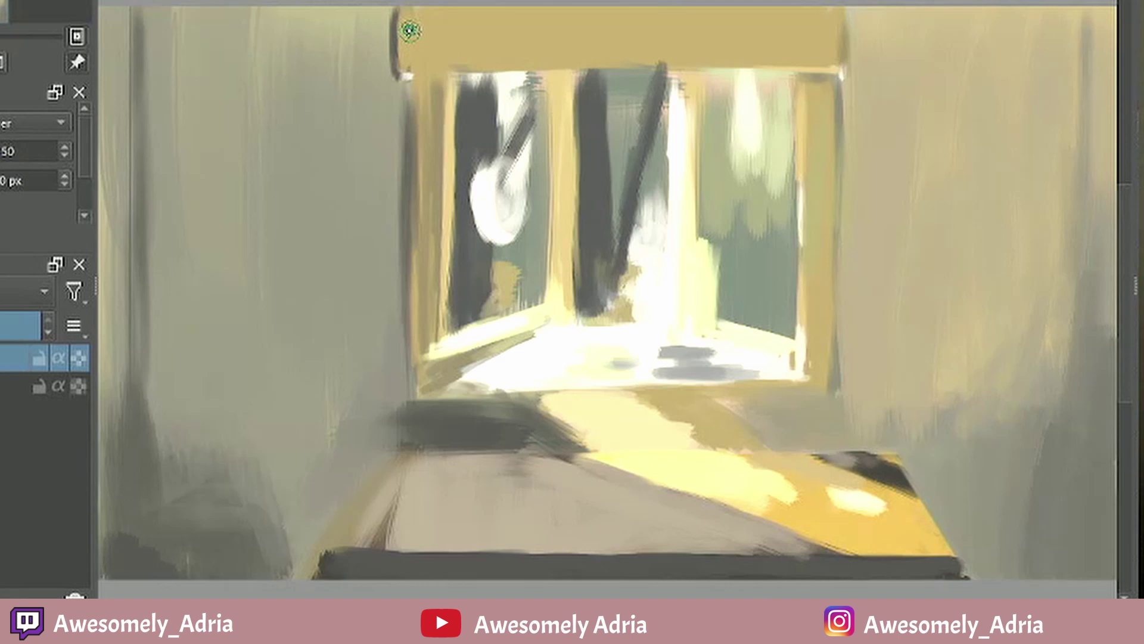
Step: Paint thin dark grey tree trunks in the window's right pane and touch up the frame's upper left corner and lower left ledge
mouse_move(410, 31)
left_mouse_down()
mouse_move(418, 60)
mouse_move(495, 24)
mouse_move(404, 78)
mouse_move(464, 117)
left_mouse_up()
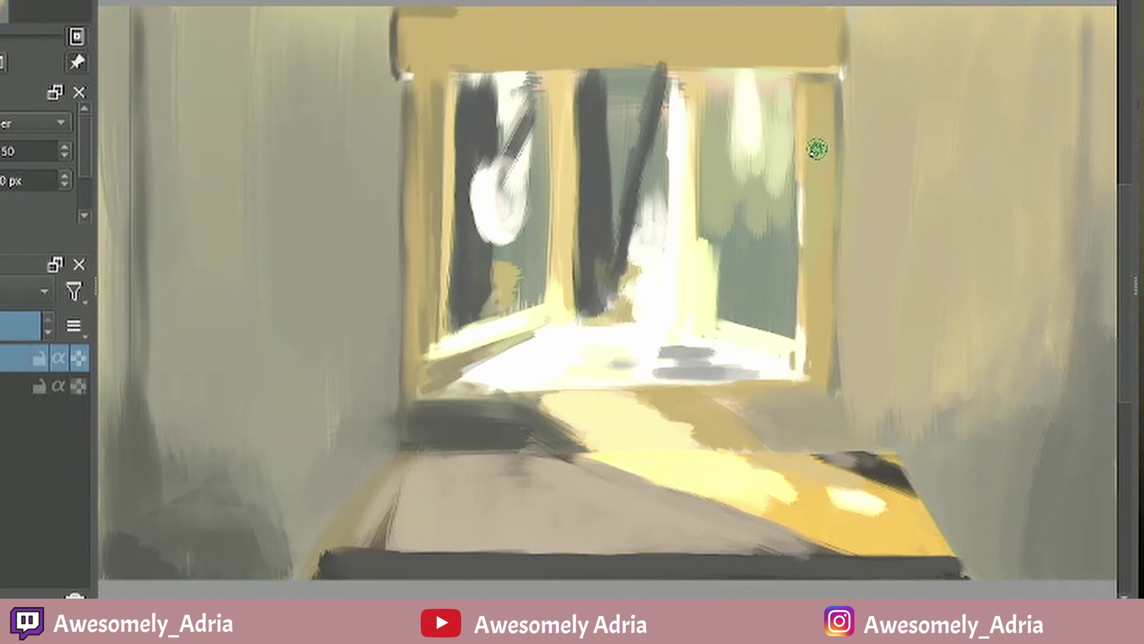
mouse_move(727, 95)
left_mouse_down()
mouse_move(775, 209)
mouse_move(733, 262)
left_mouse_up()
left_click_drag(772, 93, 775, 229)
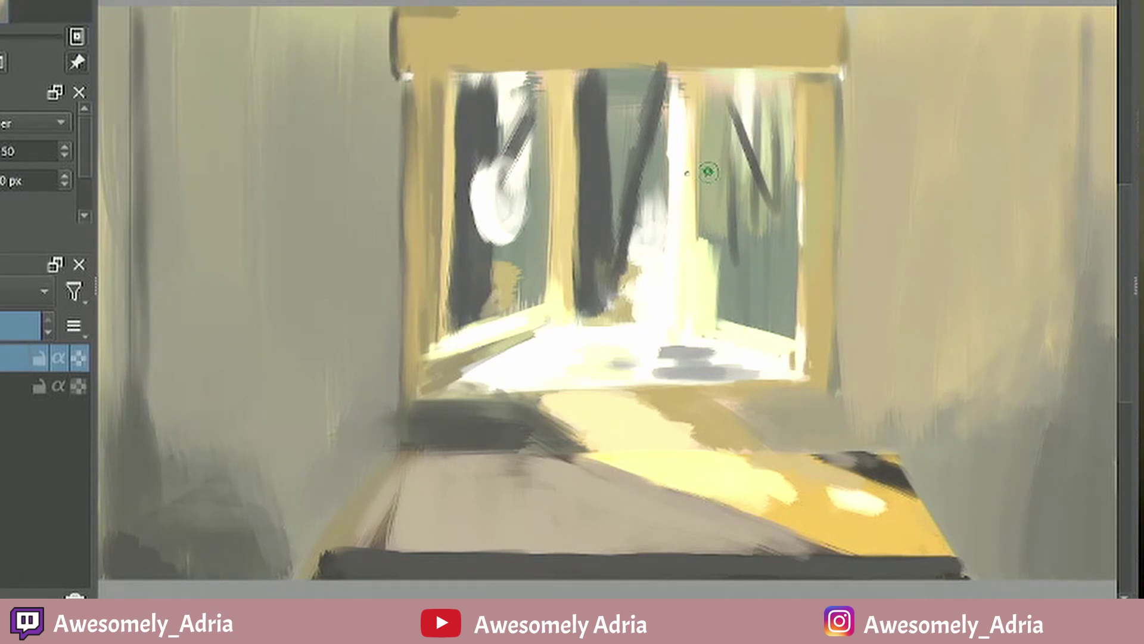
left_click_drag(781, 75, 778, 346)
left_click_drag(756, 229, 757, 298)
mouse_move(788, 241)
left_mouse_down()
mouse_move(774, 326)
mouse_move(723, 318)
mouse_move(802, 342)
left_mouse_up()
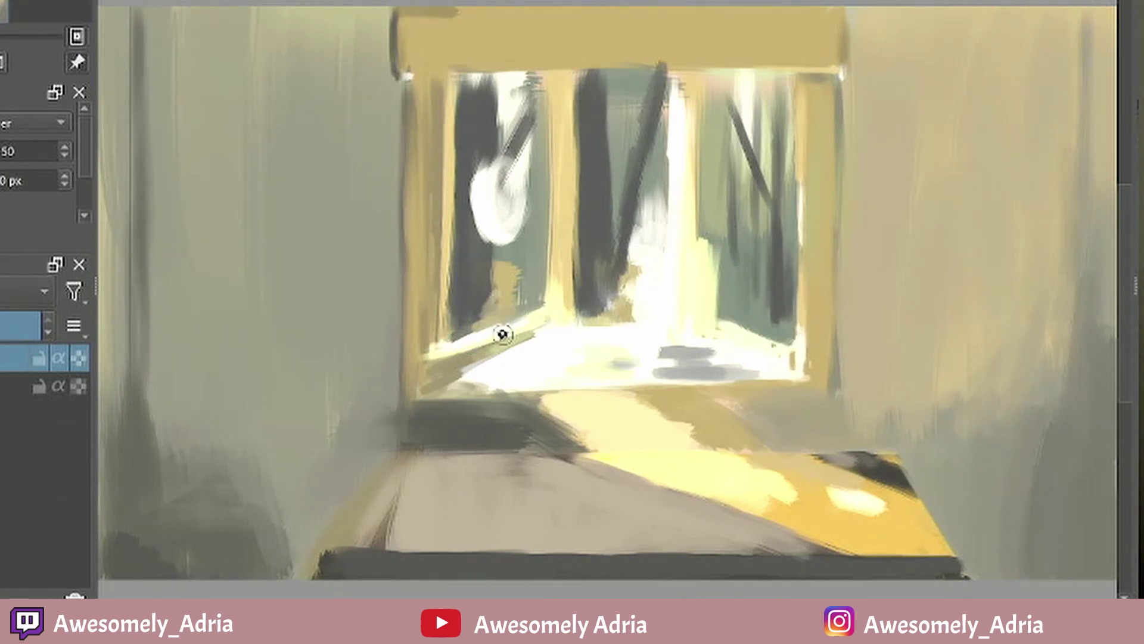
left_click_drag(499, 339, 543, 317)
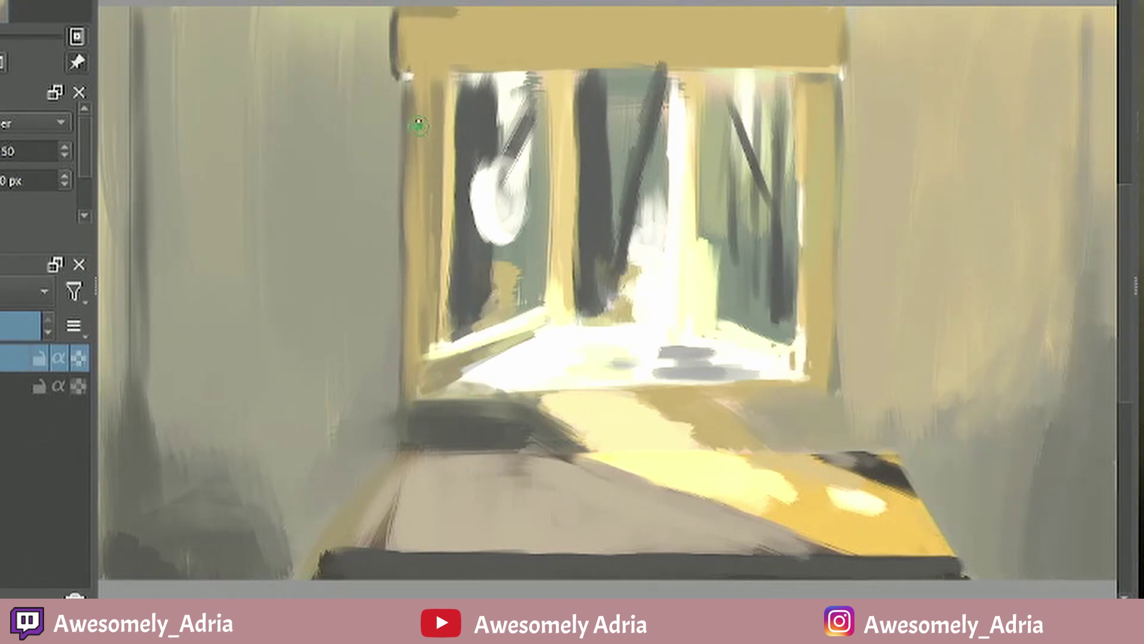
Step: Darken the window's top beam and both side posts with olive ochre strokes along their length
left_click_drag(418, 96, 418, 179)
mouse_move(419, 77)
left_mouse_down()
mouse_move(426, 388)
mouse_move(420, 200)
mouse_move(410, 240)
left_mouse_up()
left_click_drag(812, 99, 820, 238)
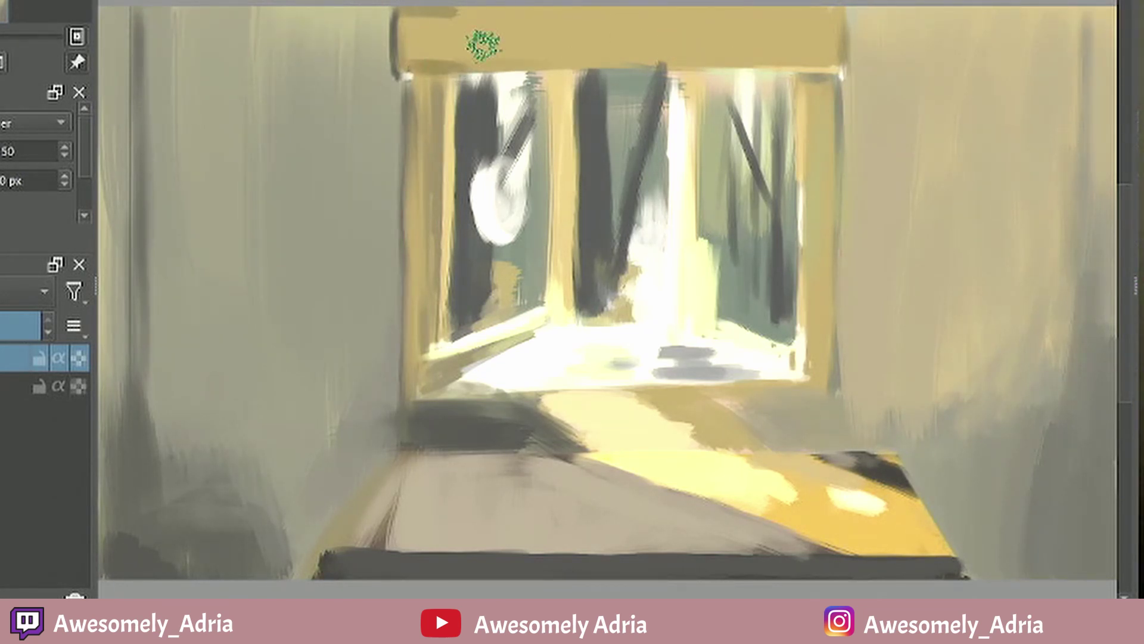
mouse_move(483, 44)
left_mouse_down()
mouse_move(830, 13)
mouse_move(480, 43)
mouse_move(819, 71)
mouse_move(820, 251)
left_mouse_up()
left_click_drag(820, 166, 821, 357)
left_click_drag(418, 83, 419, 345)
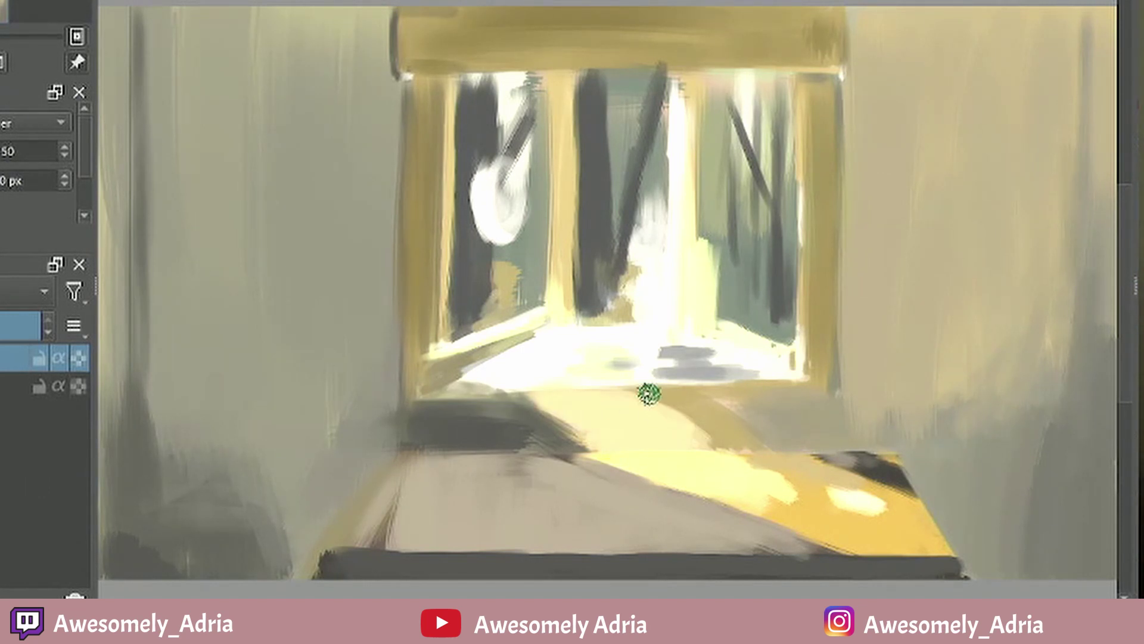
Step: Straighten the sunlit strip below the window and paint a dark ochre oval ring around the bright spot on the tabletop
left_click_drag(752, 461, 782, 482)
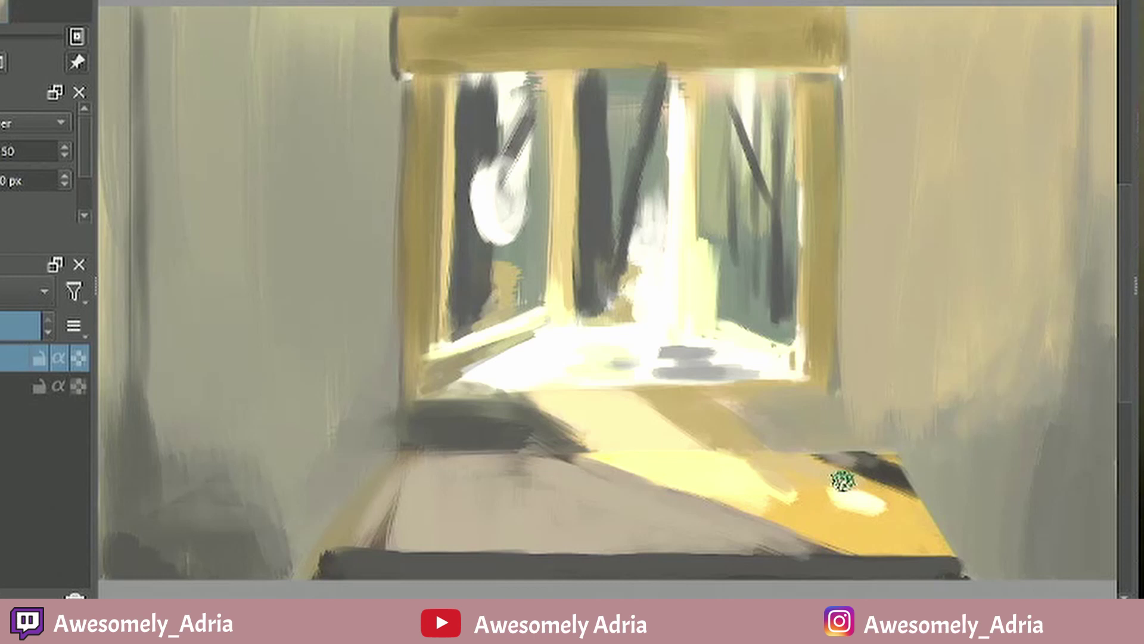
mouse_move(857, 512)
left_mouse_down()
mouse_move(804, 471)
mouse_move(907, 478)
mouse_move(802, 465)
left_mouse_up()
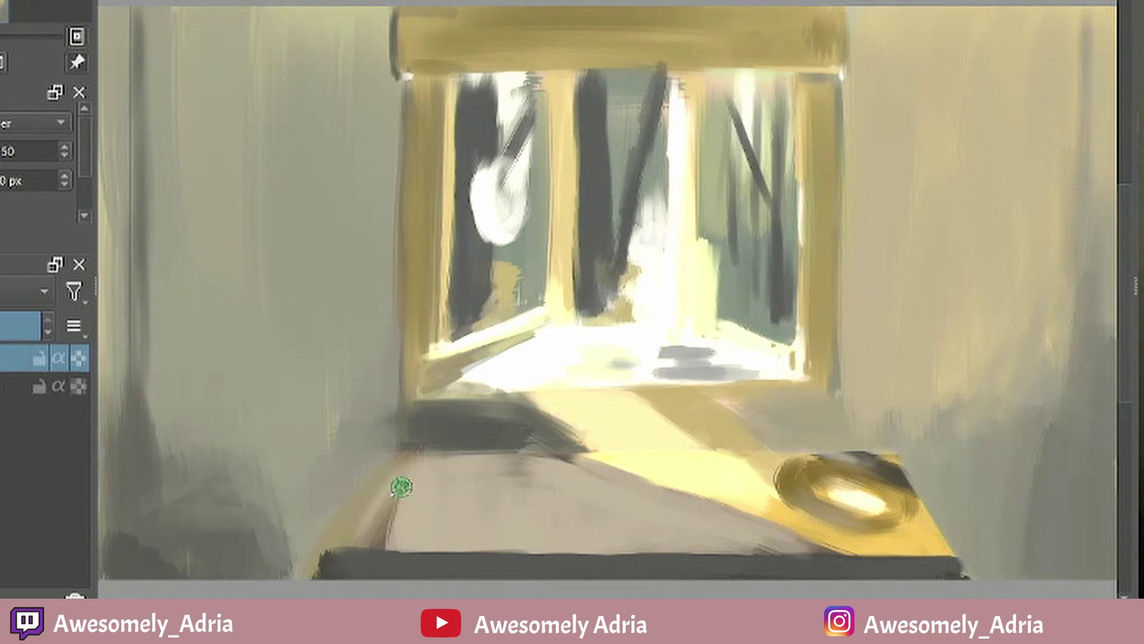
Step: Clean up the tabletop by softening its brown left side, straightening the front edge and sharpening the diagonal boundary between shadow and sunlight
left_click_drag(401, 488, 401, 503)
left_click(468, 523, "ctrl")
left_click_drag(721, 547, 856, 550)
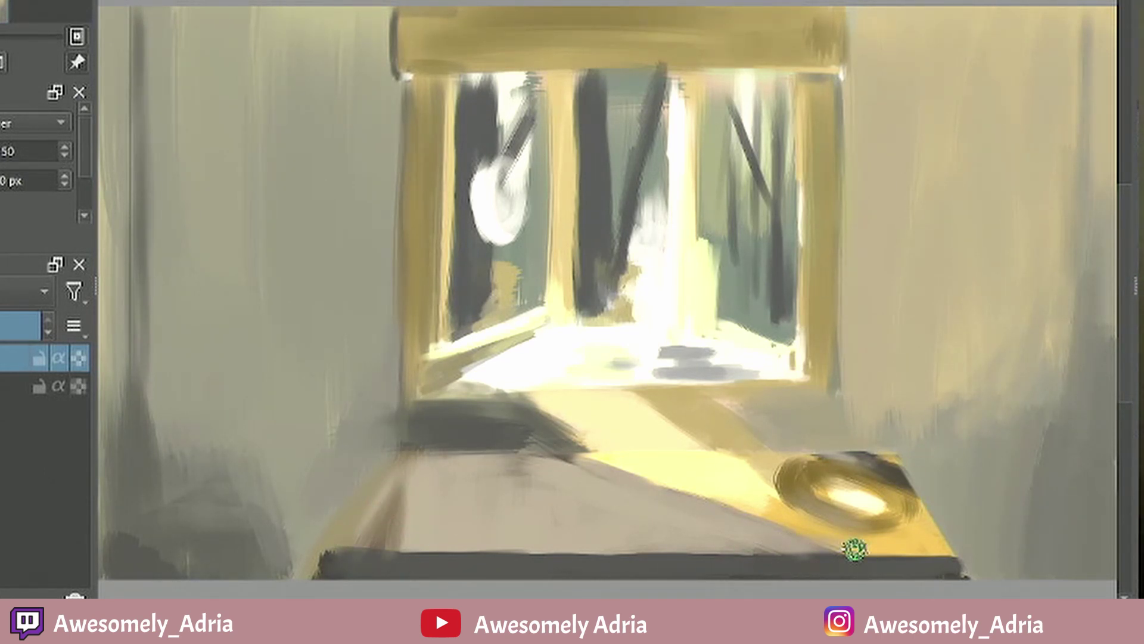
mouse_move(886, 453)
left_mouse_down()
mouse_move(894, 474)
mouse_move(882, 474)
left_mouse_up()
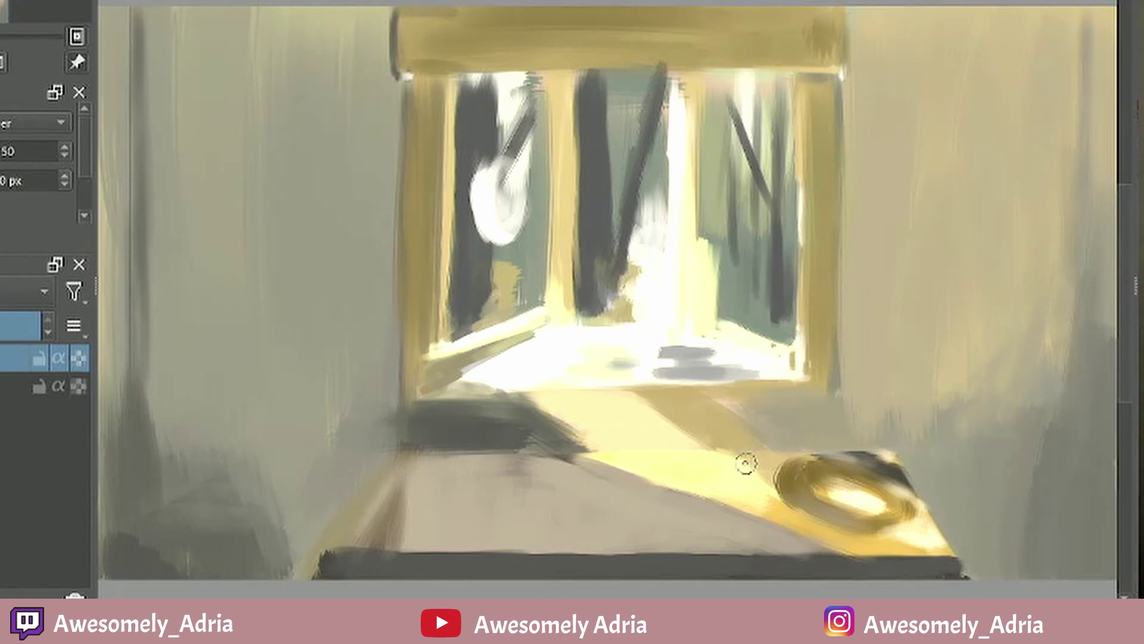
left_click_drag(646, 469, 812, 532)
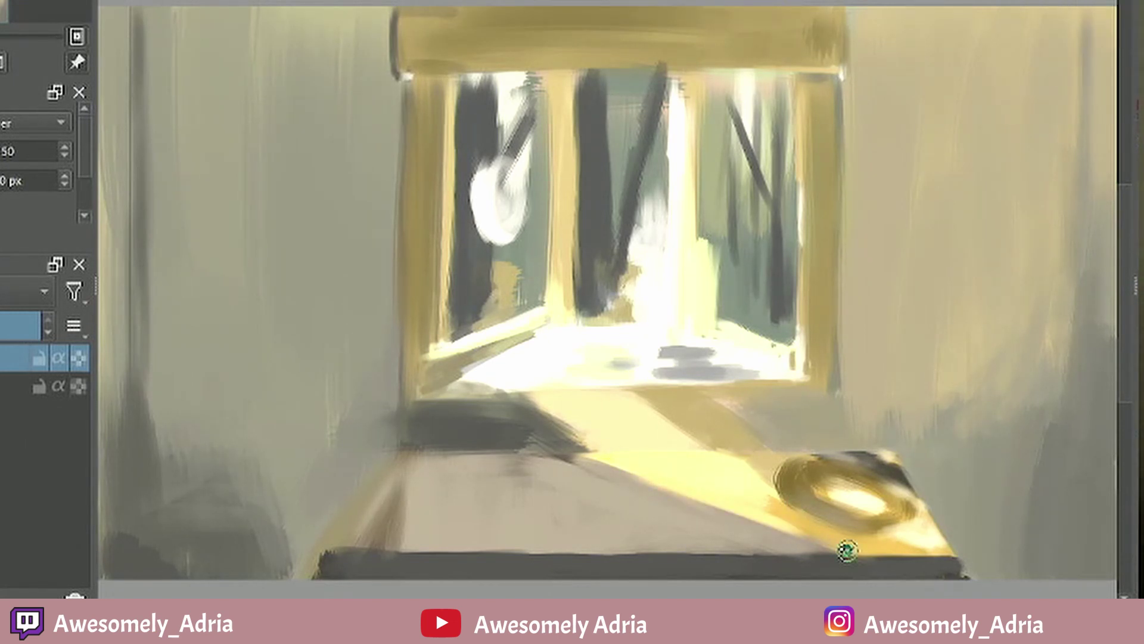
mouse_move(768, 490)
left_mouse_down()
mouse_move(833, 526)
mouse_move(885, 528)
left_mouse_up()
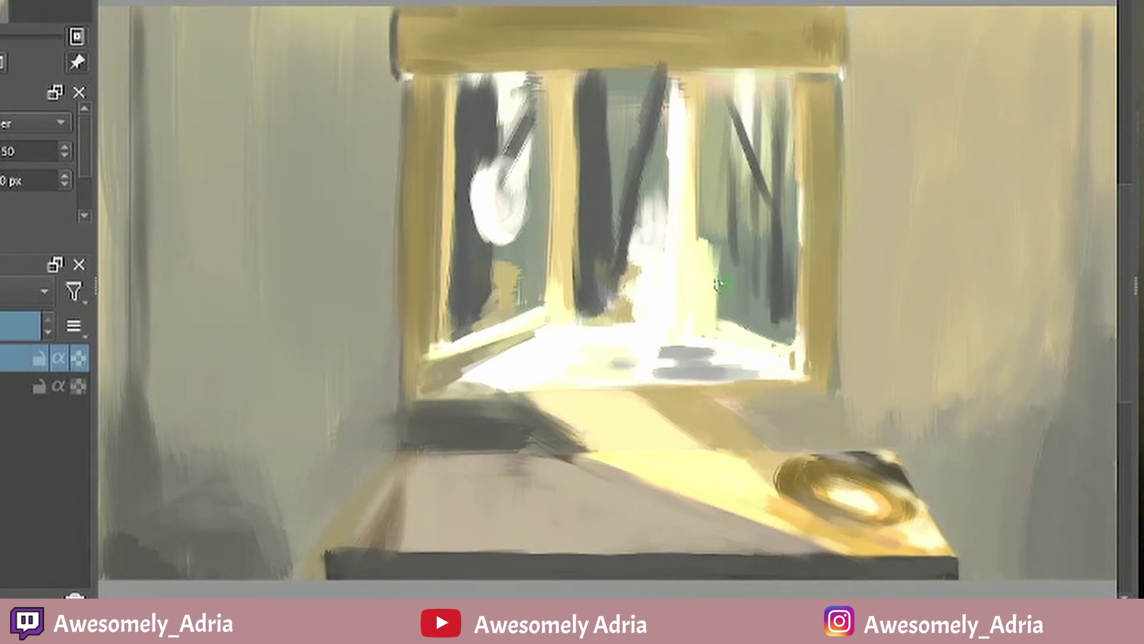
Step: Paint a small terracotta flower pot with a lighter pinkish centre on the right part of the window sill
left_click_drag(714, 302, 723, 354)
mouse_move(717, 306)
left_mouse_down()
mouse_move(726, 361)
mouse_move(748, 360)
left_mouse_up()
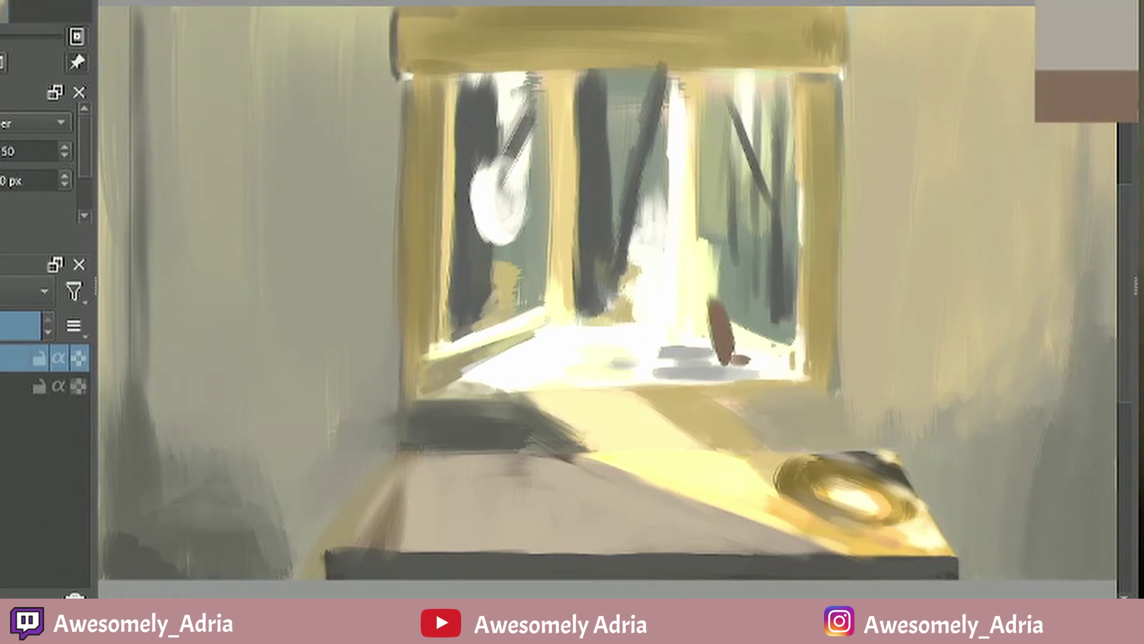
left_click(685, 354, "ctrl")
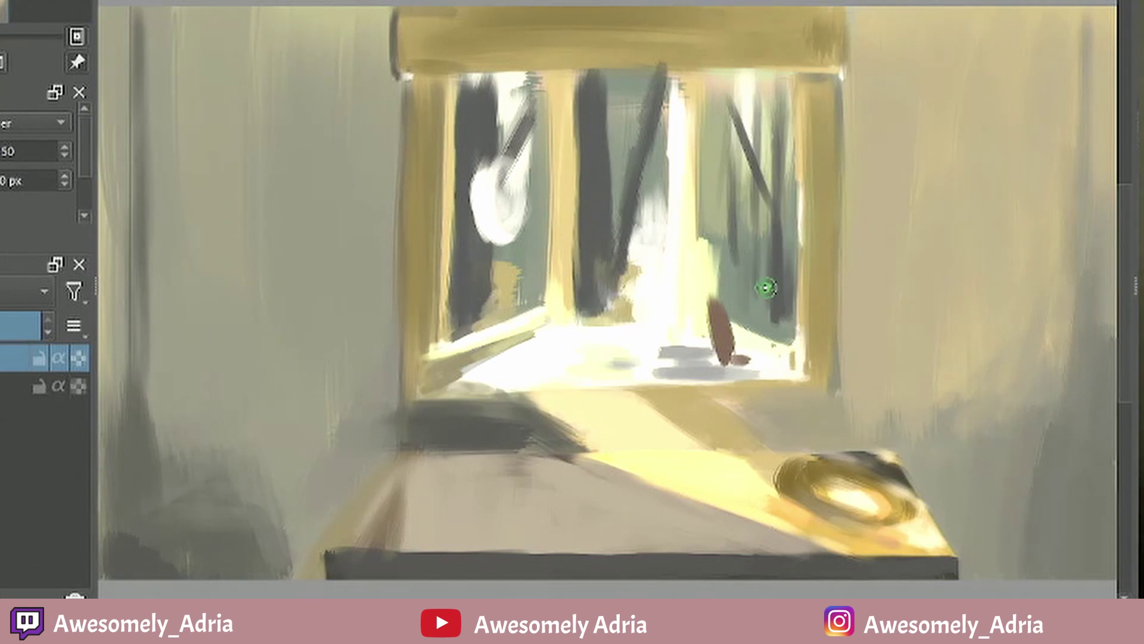
mouse_move(725, 300)
left_mouse_down()
mouse_move(728, 350)
mouse_move(732, 301)
mouse_move(741, 364)
left_mouse_up()
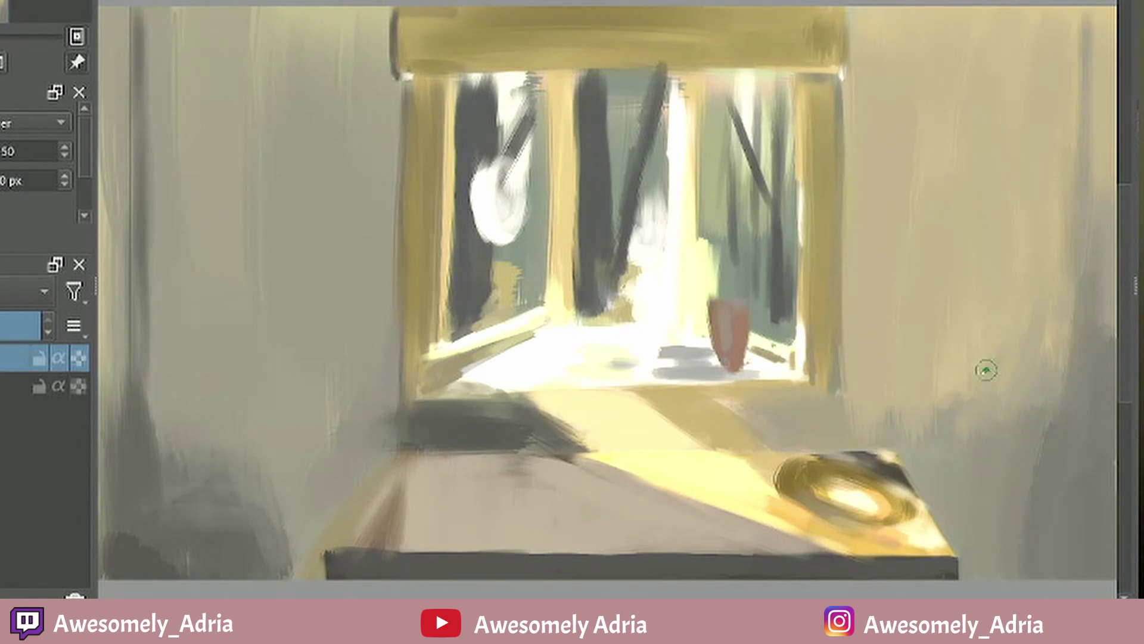
Step: Refine the tabletop's front left corner and paint a thin pale yellow diagonal light ray from the oval ring up towards the window
mouse_move(427, 546)
left_mouse_down()
mouse_move(342, 555)
mouse_move(374, 552)
mouse_move(333, 544)
left_mouse_up()
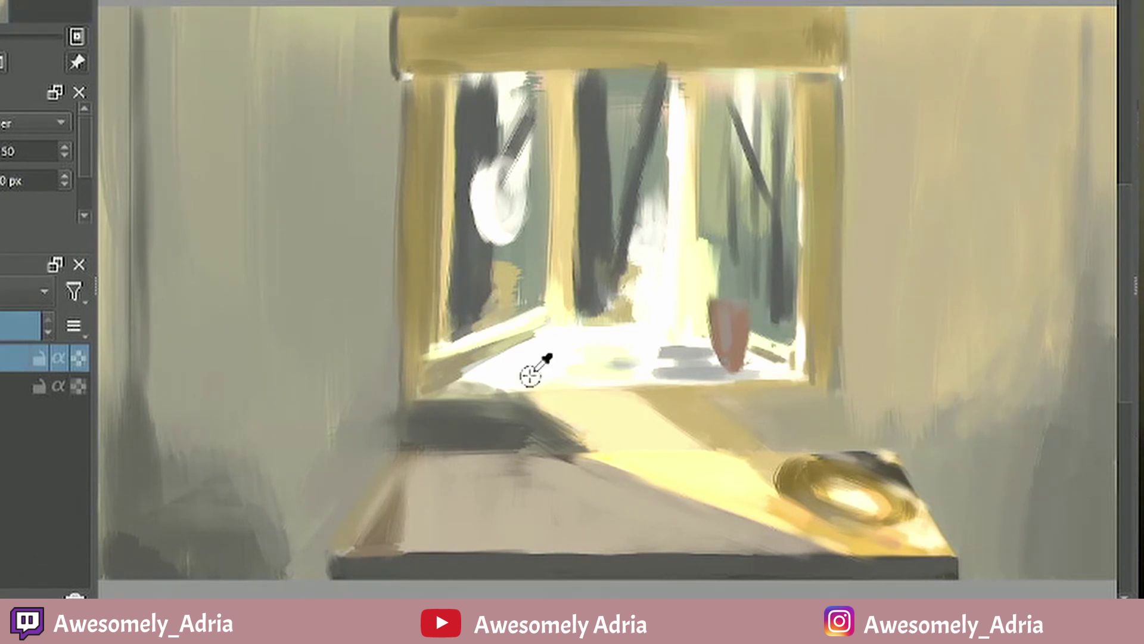
left_click_drag(864, 494, 533, 263)
key("ctrl+z")
key("b")
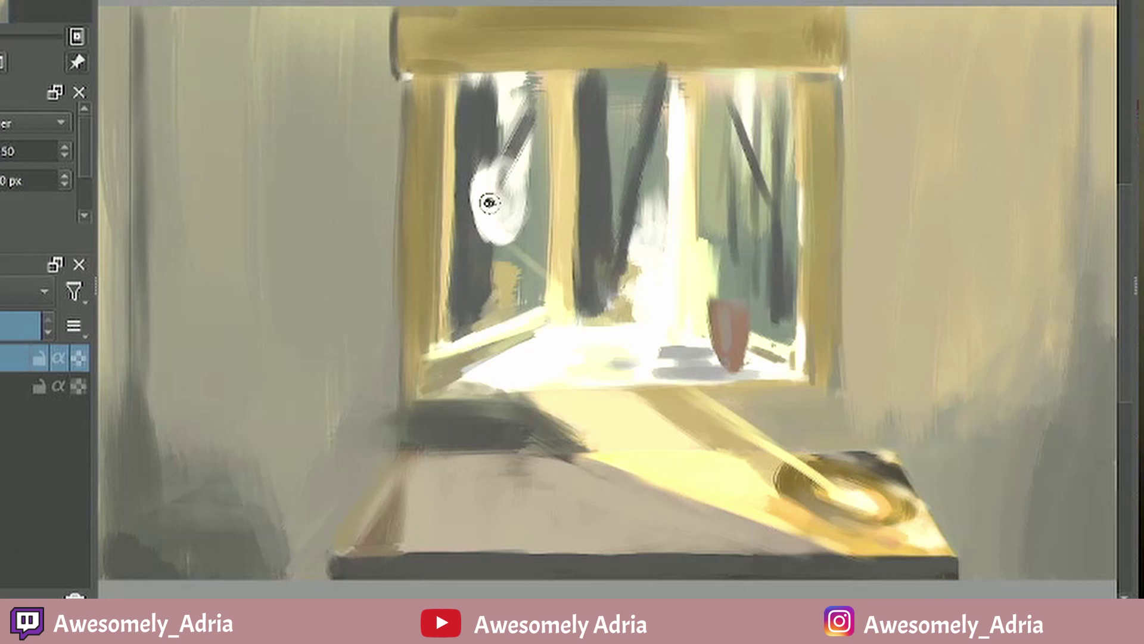
Step: Pick a mid green and paint bushy foliage above the terracotta pot with short leafy strokes
left_click(1143, 101)
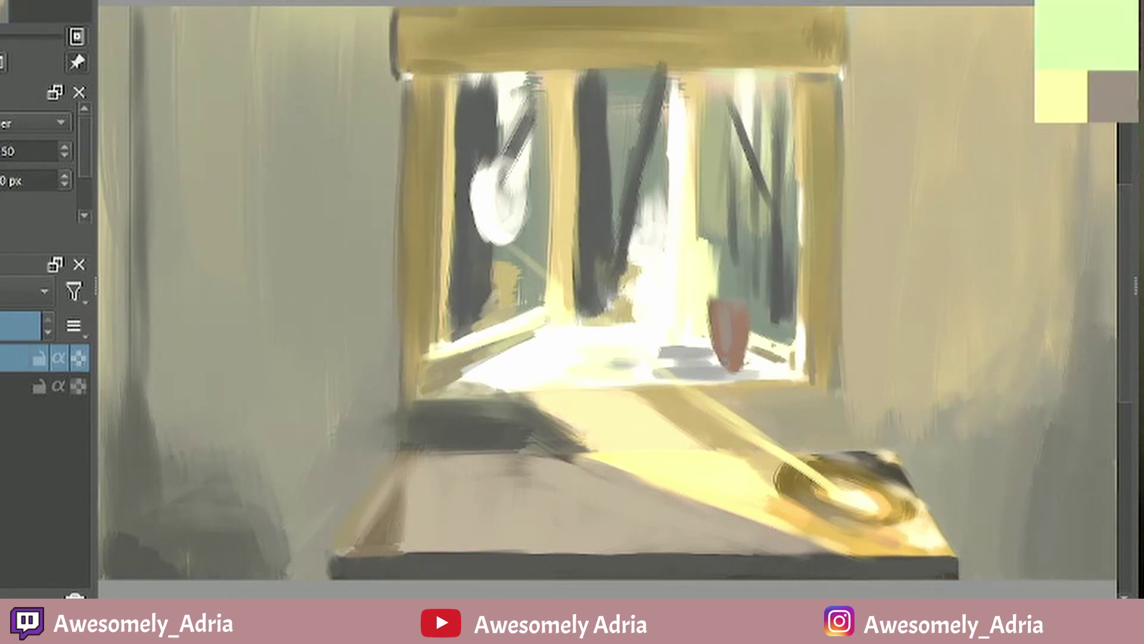
left_click(1143, 102)
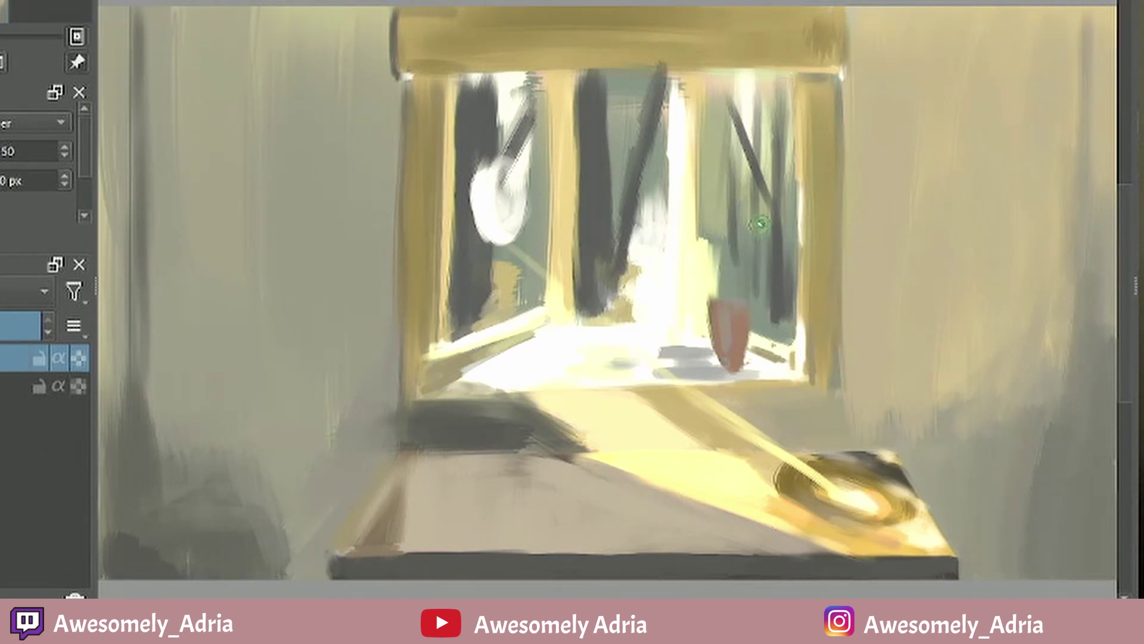
mouse_move(760, 223)
left_mouse_down()
mouse_move(777, 254)
mouse_move(766, 247)
mouse_move(770, 214)
left_mouse_up()
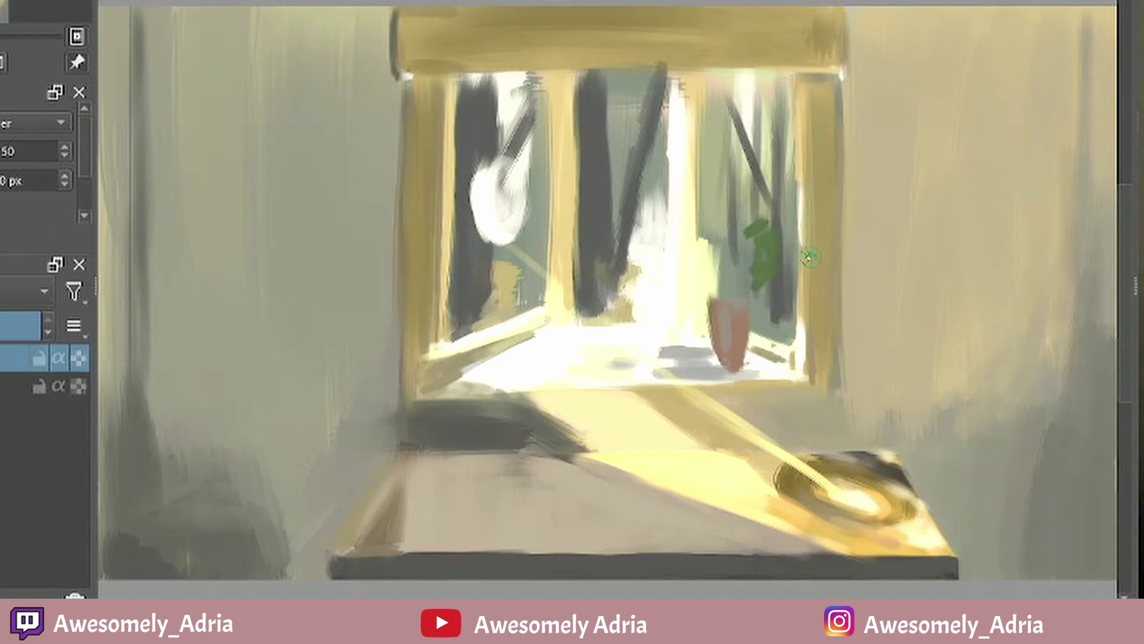
left_click_drag(720, 263, 758, 288)
mouse_move(691, 228)
left_mouse_down()
mouse_move(742, 248)
mouse_move(695, 278)
mouse_move(758, 290)
left_mouse_up()
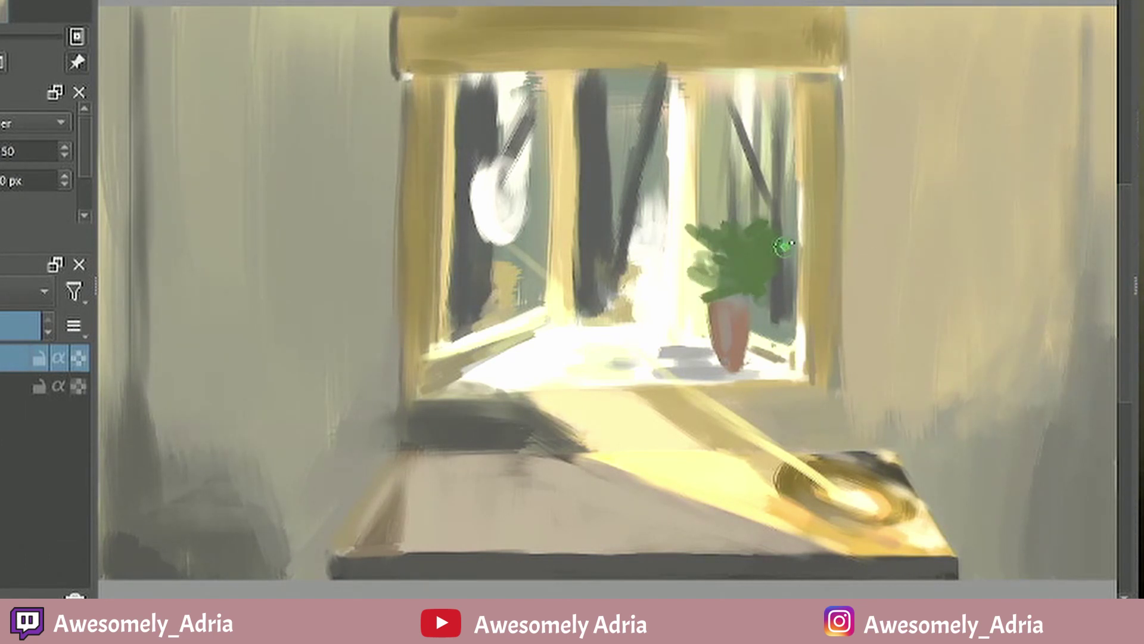
left_click_drag(785, 246, 798, 235)
left_click_drag(712, 225, 691, 262)
Step: Add light yellow-green leaves on the plant's window-lit left side and dark green shadows on its right side and the sill corner
left_click(1105, 154, "ctrl")
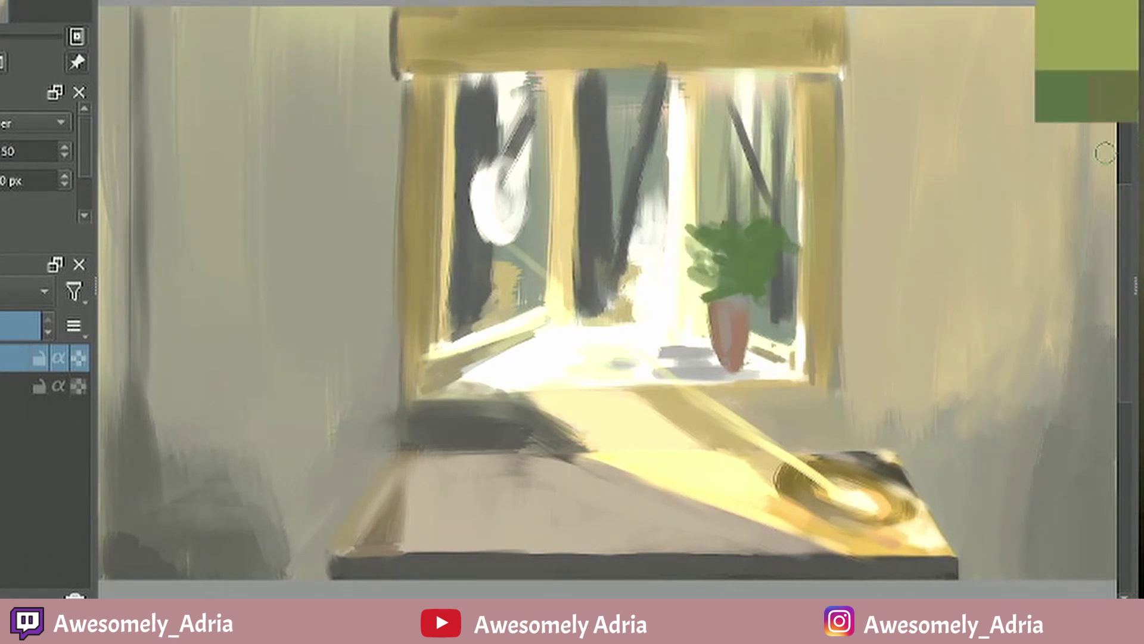
left_click_drag(722, 286, 745, 277)
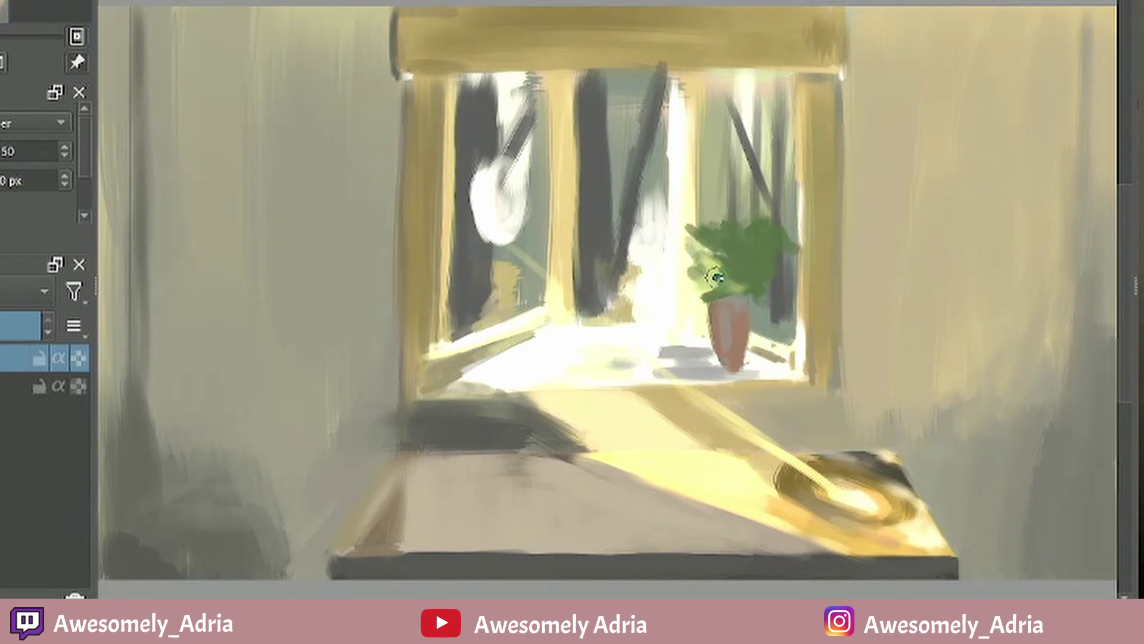
left_click_drag(715, 232, 724, 252)
mouse_move(701, 257)
left_mouse_down()
mouse_move(712, 266)
mouse_move(692, 234)
mouse_move(682, 243)
left_mouse_up()
left_click(753, 249, "ctrl")
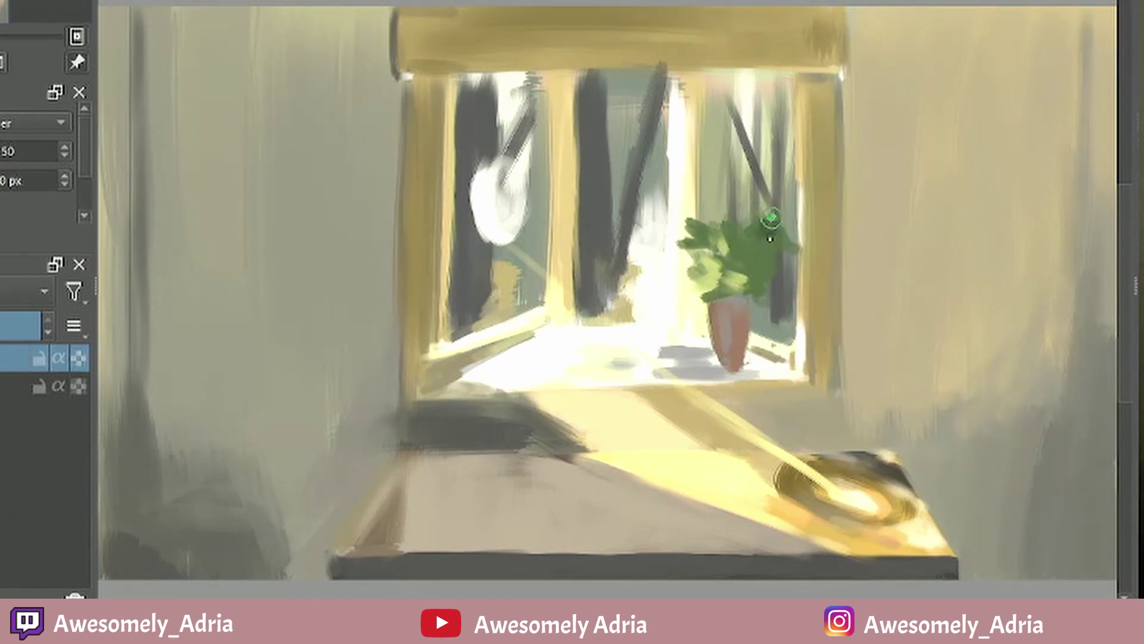
mouse_move(762, 247)
left_mouse_down()
mouse_move(769, 269)
mouse_move(749, 228)
mouse_move(734, 241)
mouse_move(763, 285)
mouse_move(756, 242)
mouse_move(783, 308)
mouse_move(793, 368)
left_mouse_up()
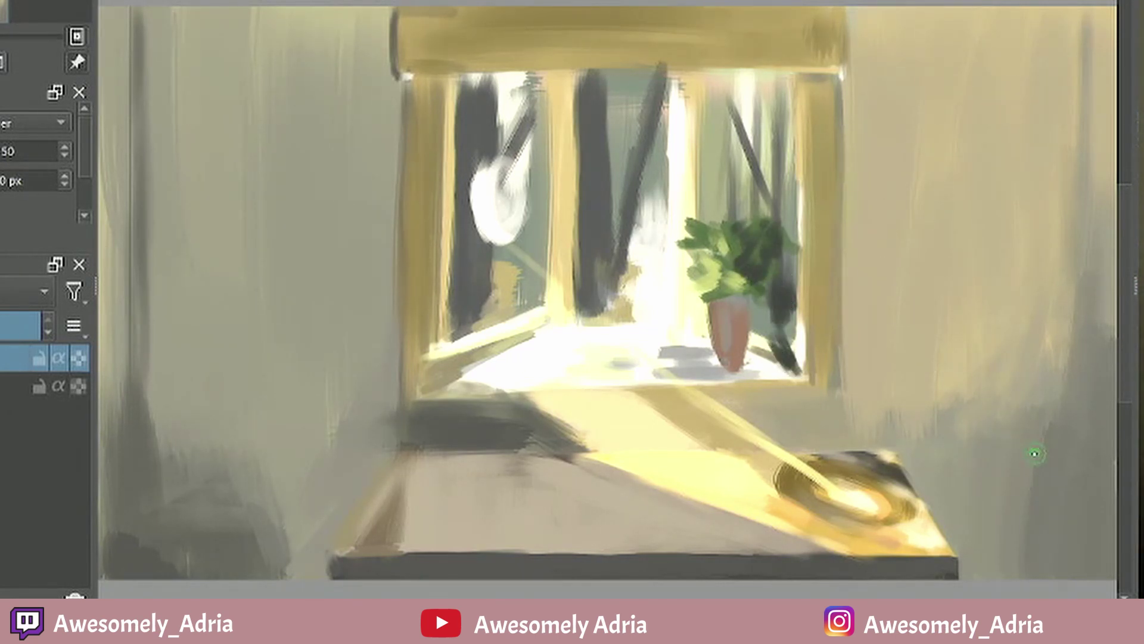
Step: Paint a small white shape with a grey shadow at the back of the sill and dab red flowers on top of the plant
mouse_move(583, 327)
left_mouse_down()
mouse_move(593, 307)
mouse_move(586, 340)
mouse_move(621, 337)
left_mouse_up()
left_click(592, 334, "ctrl")
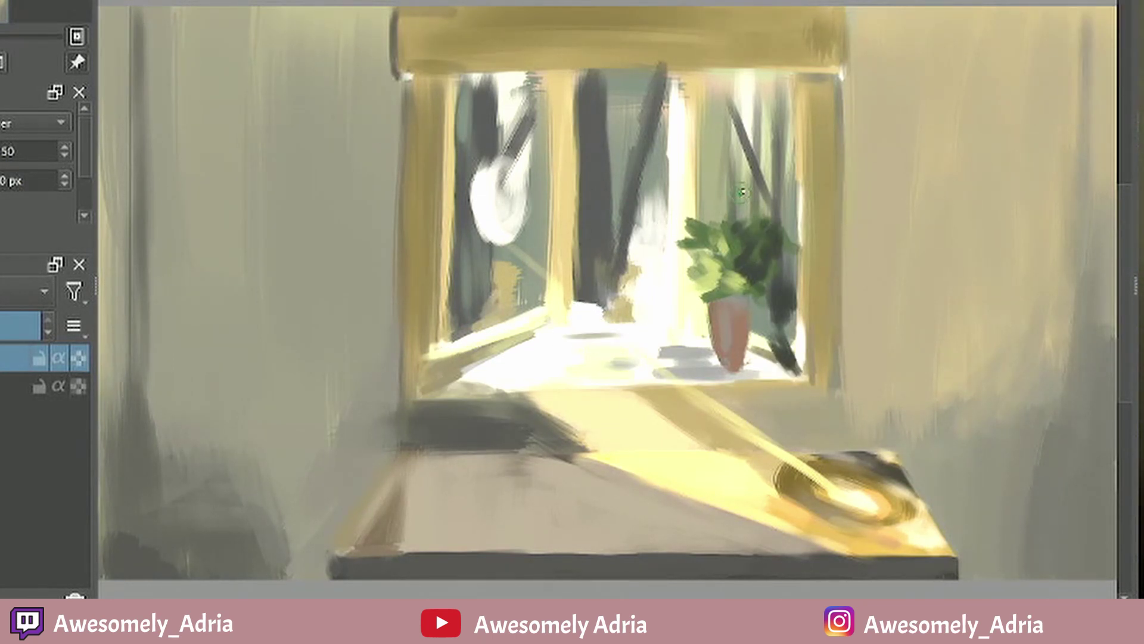
left_click_drag(745, 196, 731, 205)
mouse_move(699, 212)
left_mouse_down()
mouse_move(752, 209)
mouse_move(726, 216)
left_mouse_up()
left_click_drag(680, 209, 683, 224)
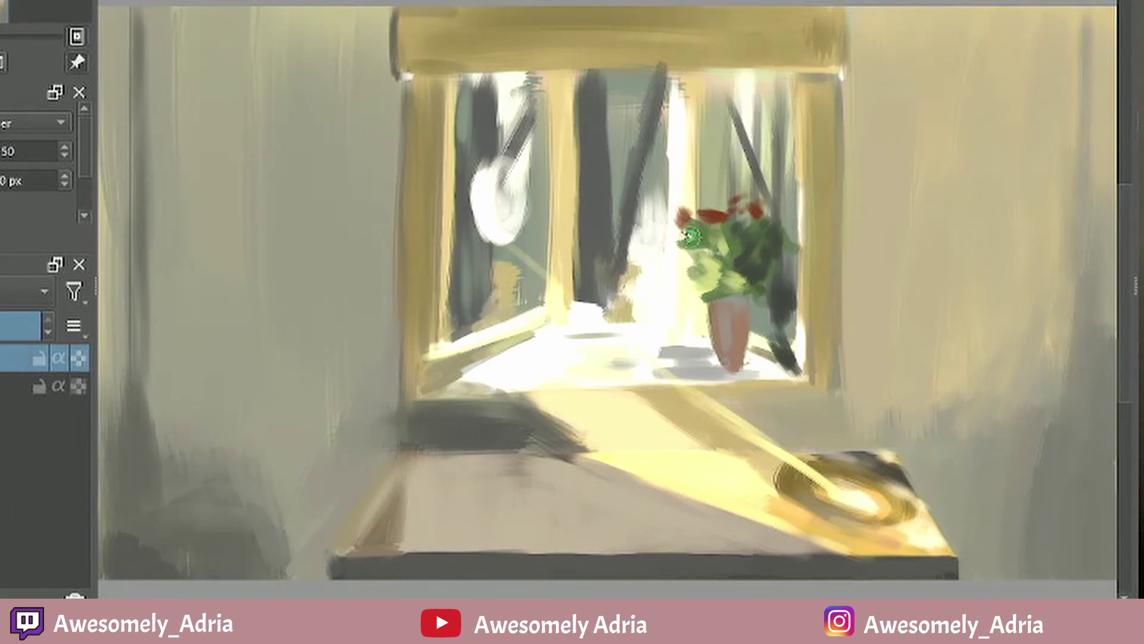
left_click_drag(691, 236, 672, 231)
Step: Pick a pale yellow and dab sunlit highlights on the red flowers and the left leaves of the plant
left_click(1142, 60)
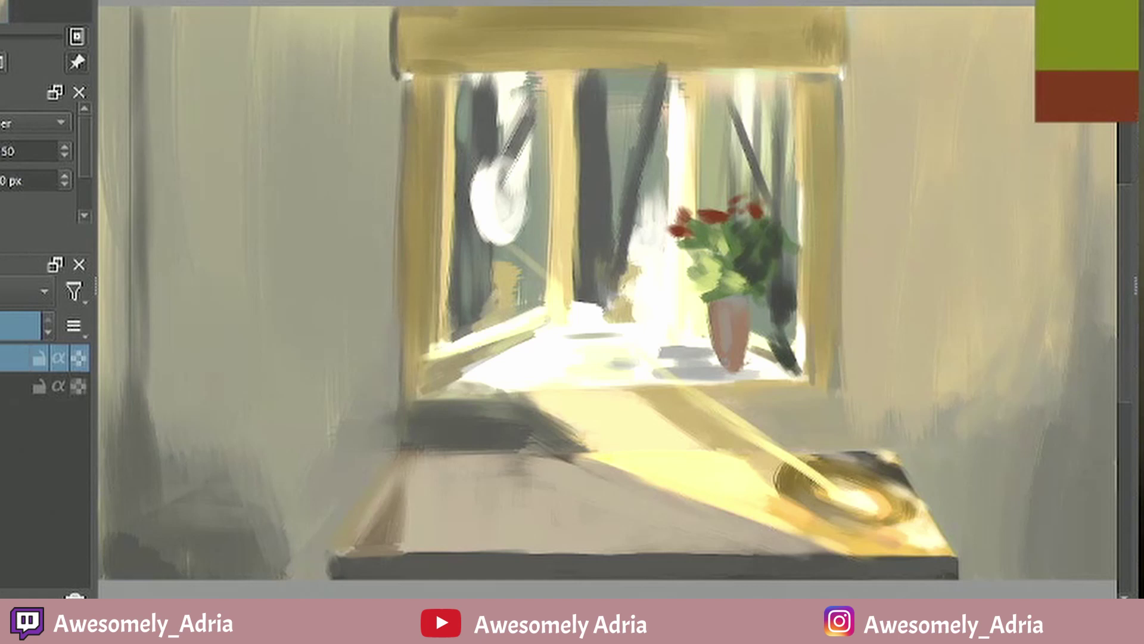
left_click(1141, 59)
left_click(1142, 60)
left_click(1141, 36)
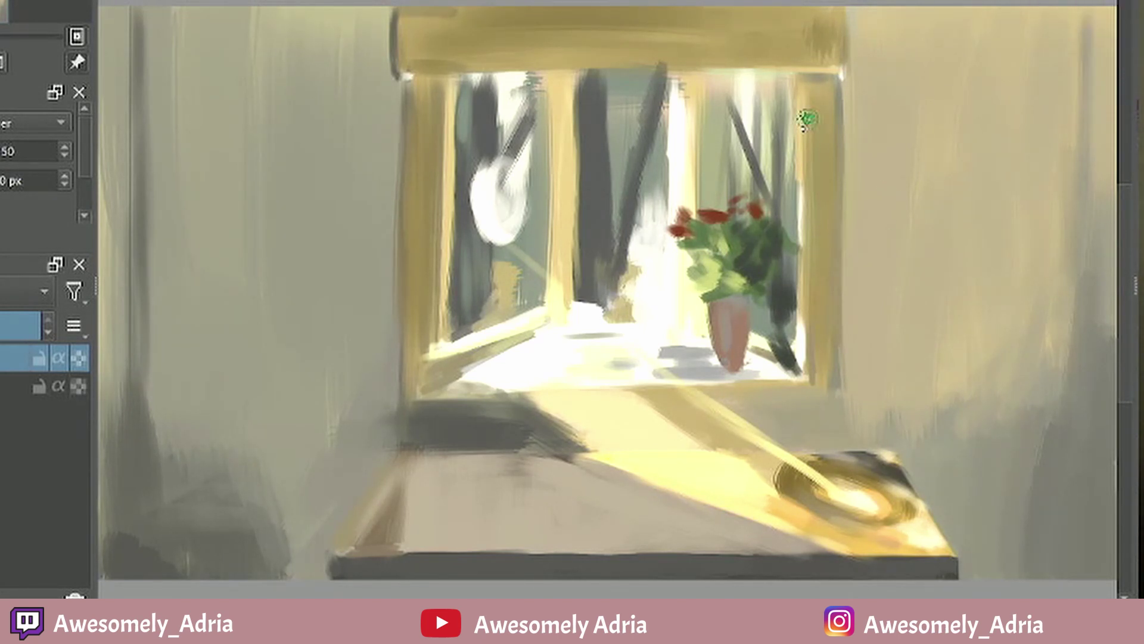
left_click_drag(699, 201, 685, 212)
left_click_drag(679, 219, 671, 227)
left_click_drag(721, 198, 712, 206)
left_click_drag(740, 199, 733, 207)
left_click_drag(707, 248, 687, 257)
left_click_drag(722, 275, 706, 293)
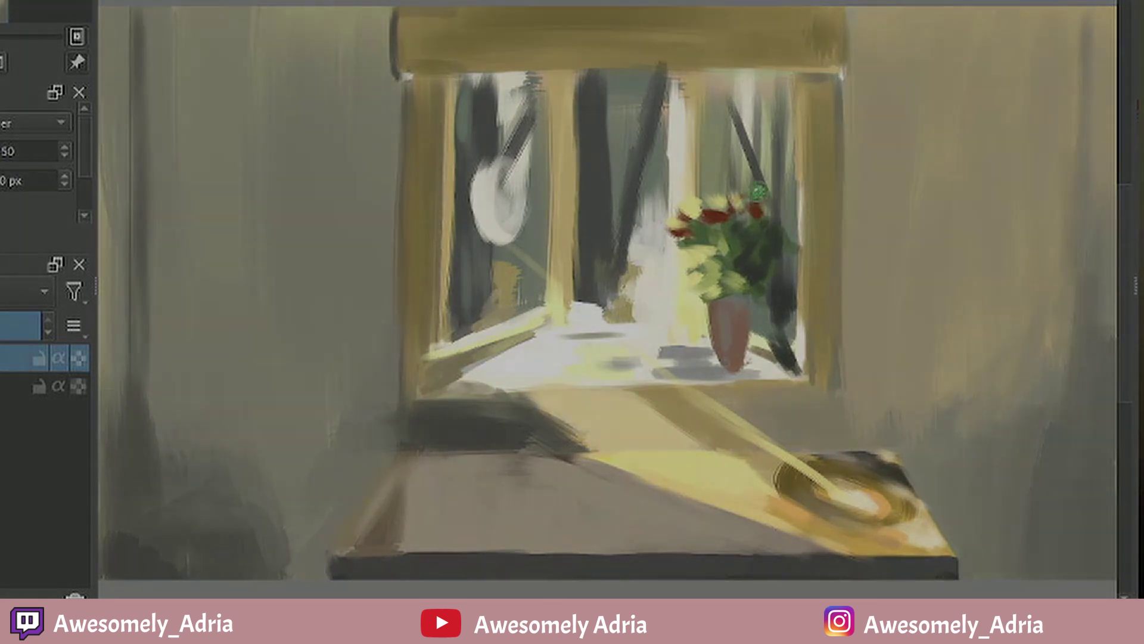